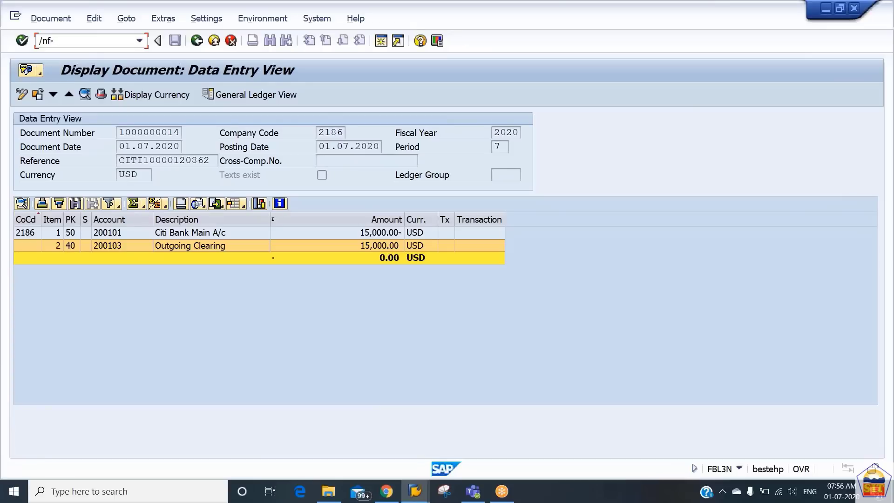
# Open transaction F-22 to enter a customer invoice.
pyautogui.write('02')
pyautogui.press('Return')
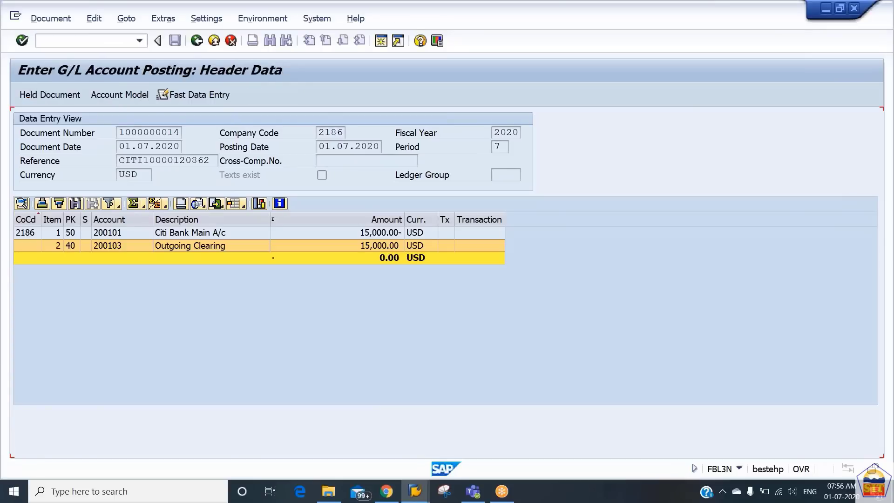
pyautogui.write('/nf')
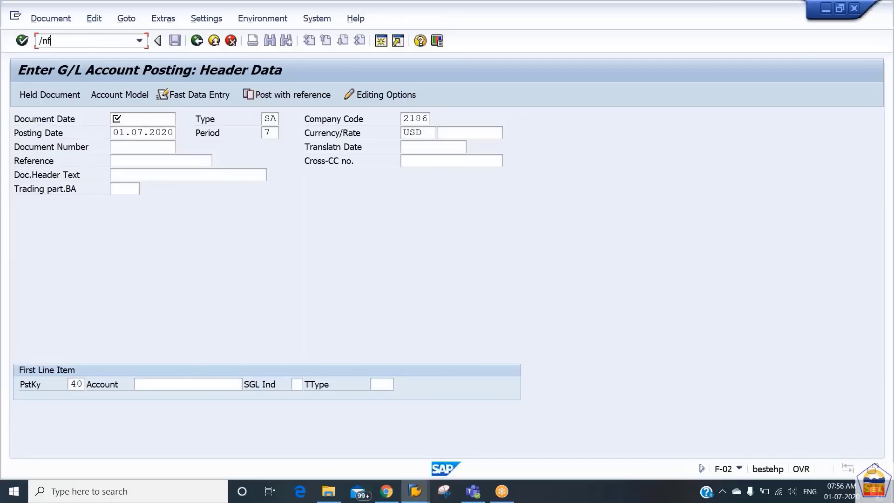
pyautogui.write('-22')
pyautogui.press('Return')
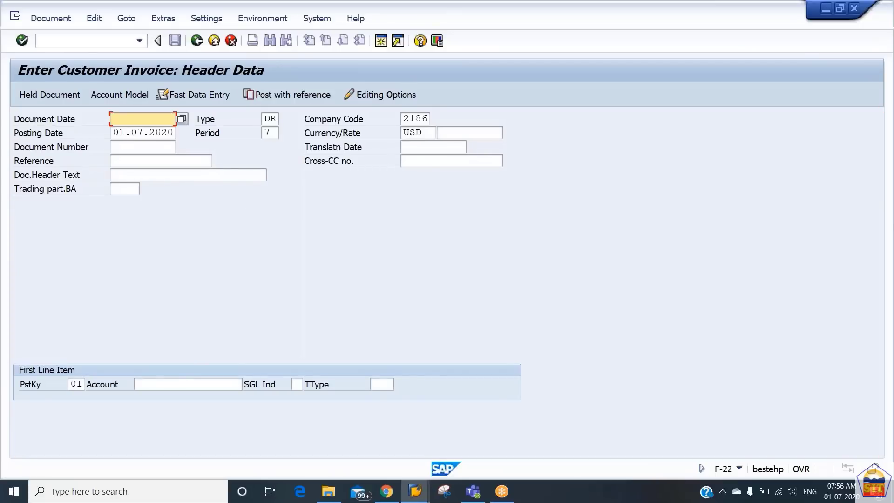
# Set the customer invoice's document date to 01.07.2020.
pyautogui.press('Down')
pyautogui.press('Down')
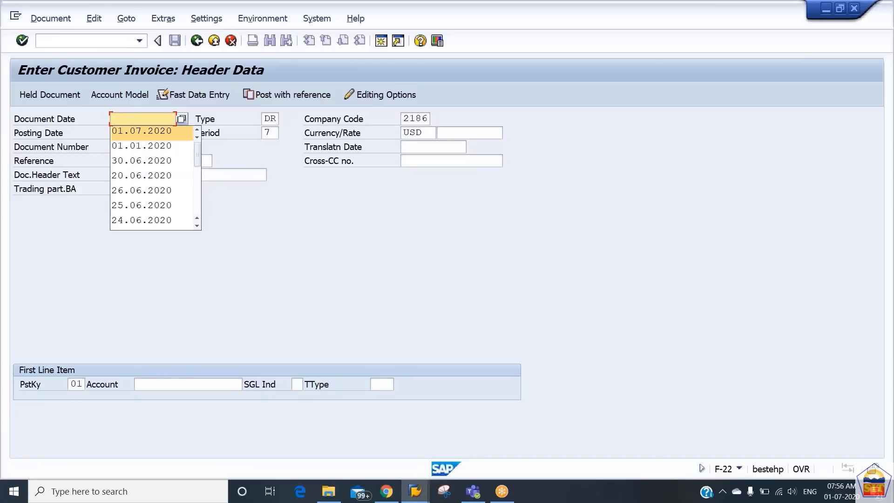
pyautogui.press('Tab')
pyautogui.press('Tab')
pyautogui.press('Tab')
pyautogui.press('Tab')
pyautogui.press('Tab')
pyautogui.press('Tab')
pyautogui.press('Tab')
pyautogui.press('Tab')
pyautogui.press('Tab')
pyautogui.press('Tab')
pyautogui.press('Tab')
pyautogui.press('Tab')
pyautogui.press('Tab')
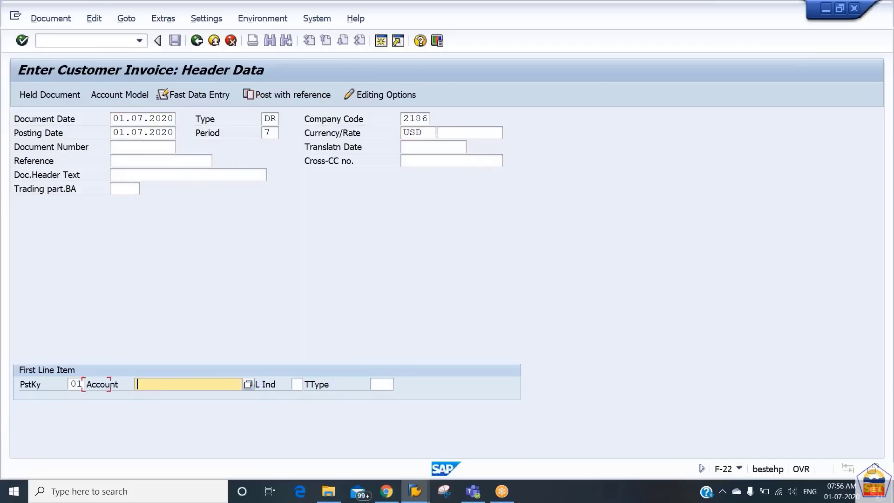
# Look up the customers of company code 2186, choose Gilead Pharma US LLC for the first line item and proceed to its details.
pyautogui.press('Tab')
pyautogui.hotkey('shift', 'Tab')
pyautogui.click(247, 386)
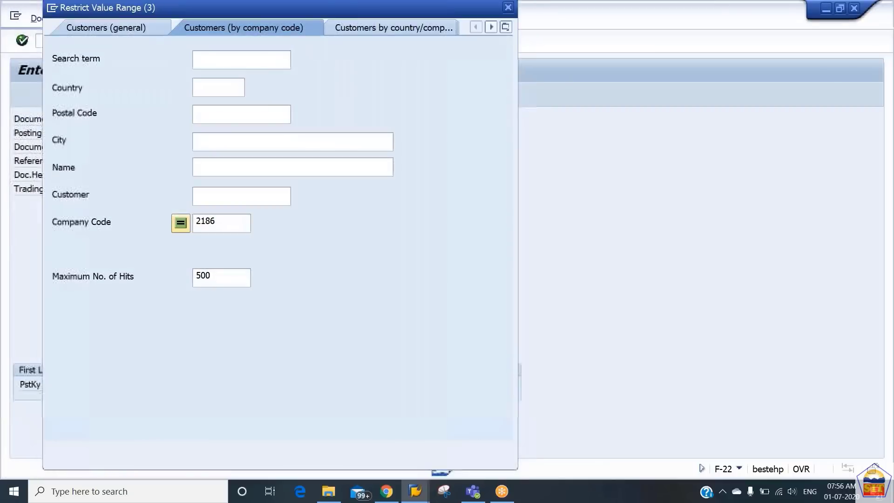
pyautogui.press('Return')
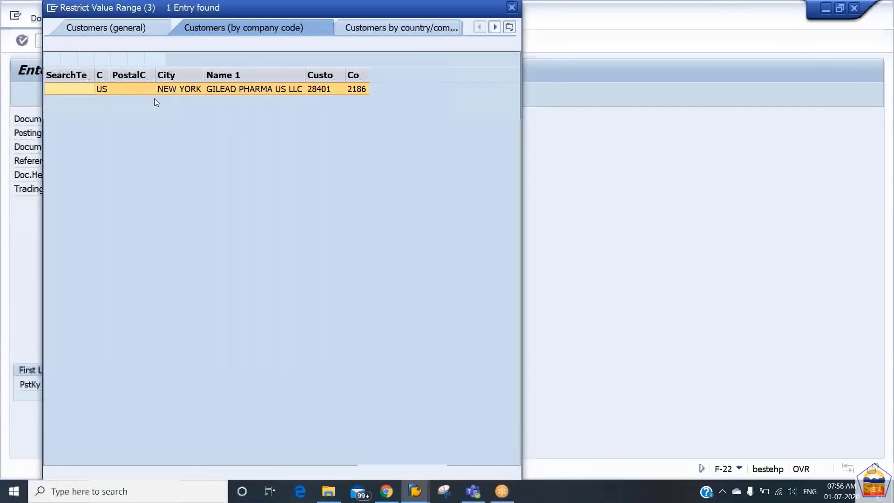
pyautogui.doubleClick(205, 88)
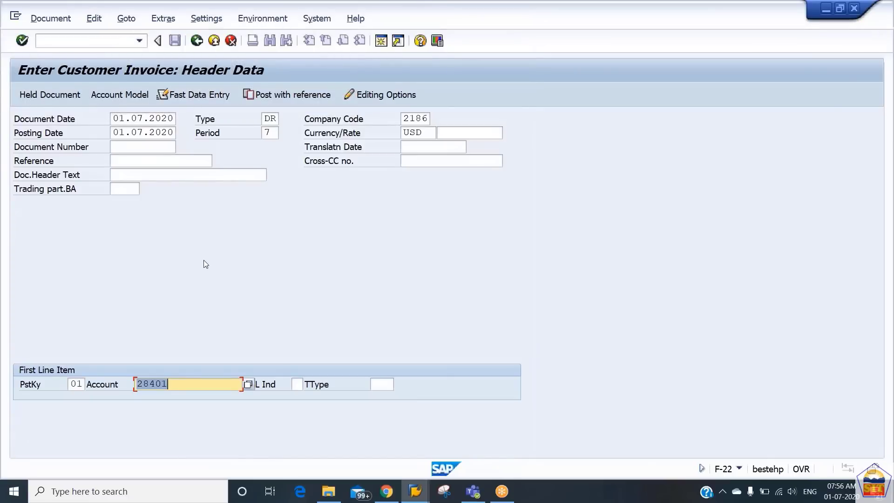
pyautogui.press('Return')
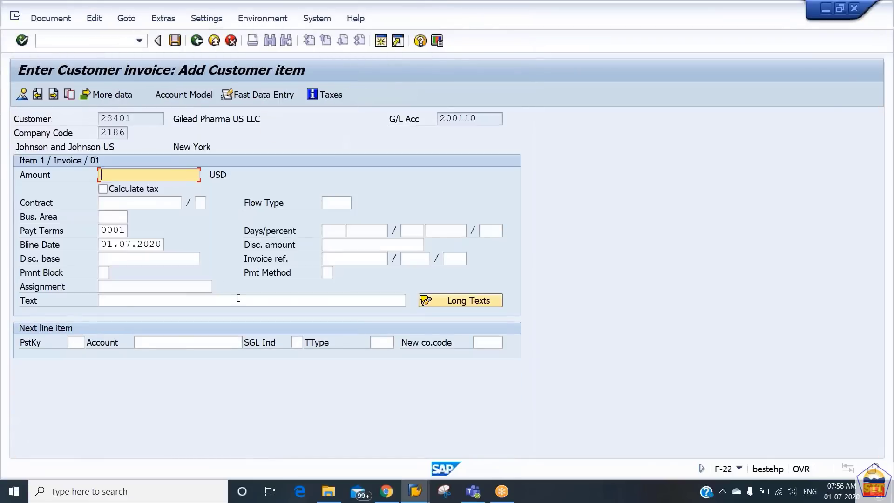
# Enter an amount of 25000 and the text "sales invoice" for the customer item.
pyautogui.write('25000')
pyautogui.press('Tab')
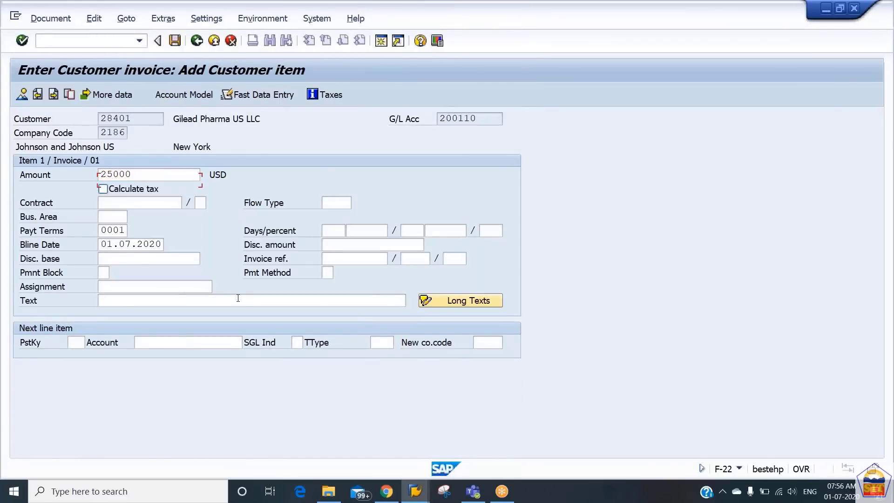
pyautogui.press('Tab')
pyautogui.press('Tab')
pyautogui.press('Tab')
pyautogui.press('Tab')
pyautogui.press('Tab')
pyautogui.hotkey('shift', 'Tab')
pyautogui.press('Tab')
pyautogui.press('Tab')
pyautogui.press('Tab')
pyautogui.press('Tab')
pyautogui.press('Tab')
pyautogui.press('Tab')
pyautogui.press('Tab')
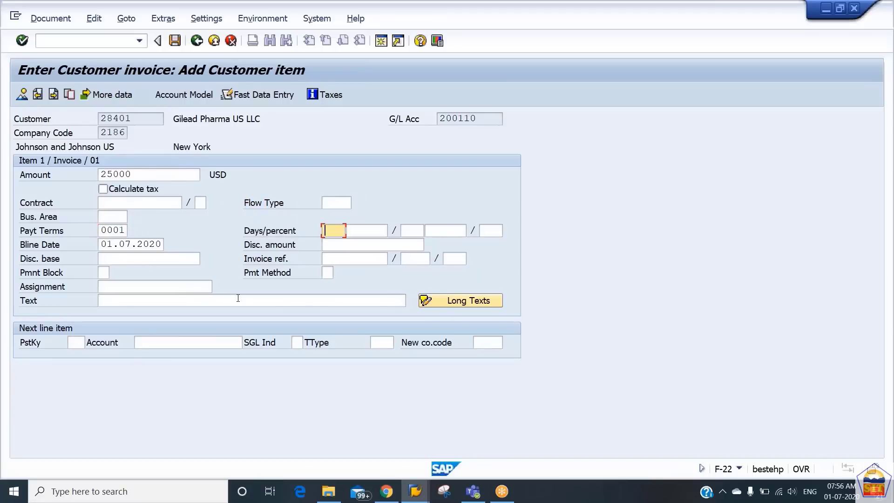
pyautogui.press('Tab')
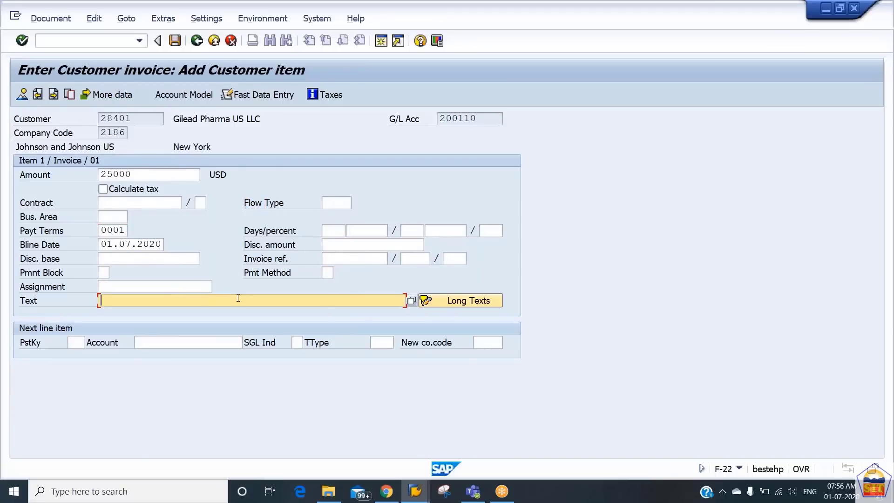
pyautogui.write('sales')
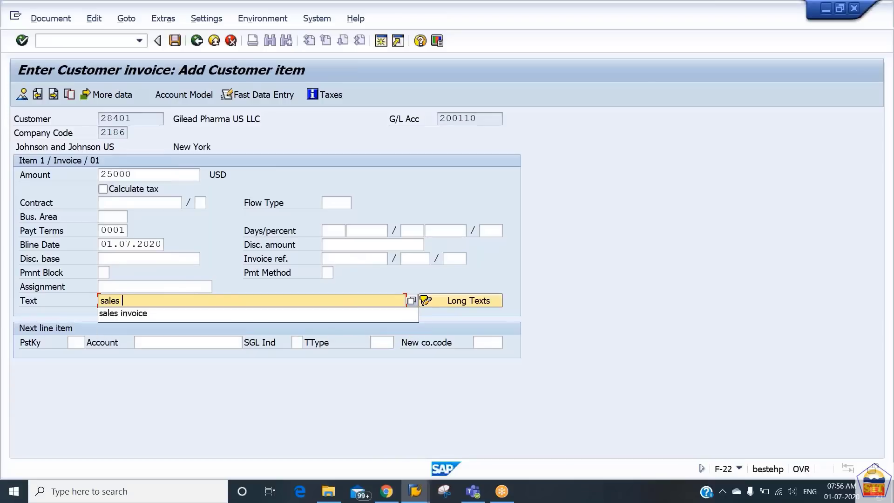
pyautogui.press('Down')
pyautogui.press('Return')
# Add the next line item with posting key 50 and G/L account 300000.
pyautogui.write('50')
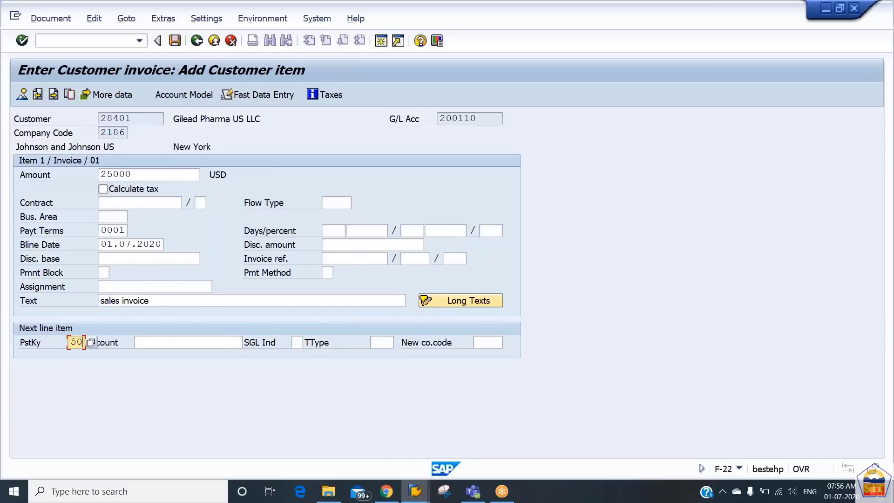
pyautogui.press('Tab')
pyautogui.write('300000')
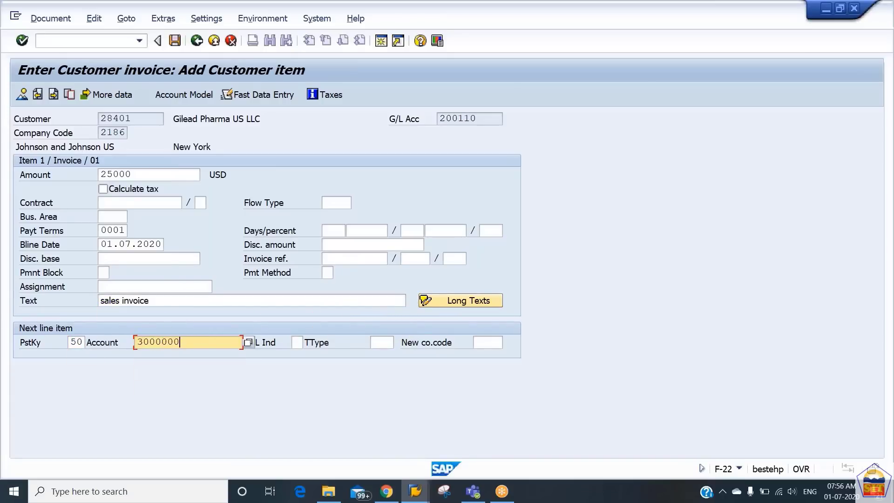
pyautogui.press('Return')
# Fill the Sales A/c item with amount * and text +, and post the customer invoice from its document overview.
pyautogui.write('*')
pyautogui.press('Tab')
pyautogui.press('Tab')
pyautogui.press('Tab')
pyautogui.press('Tab')
pyautogui.press('Tab')
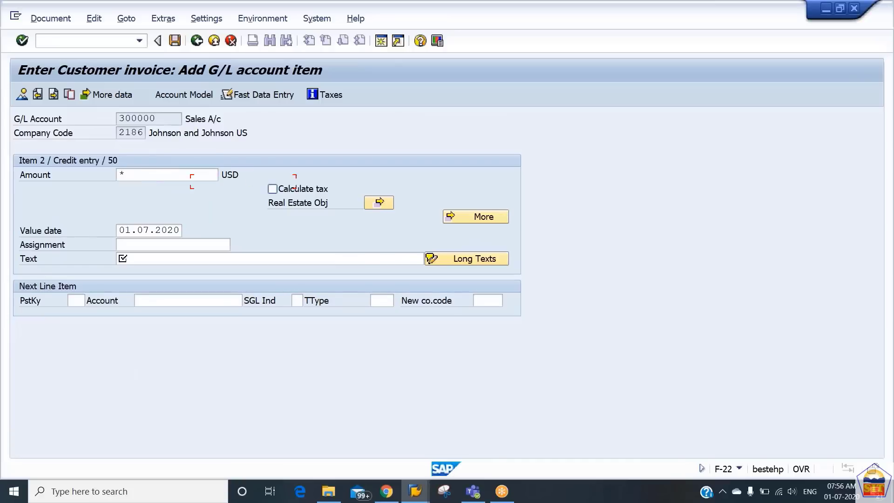
pyautogui.write('+')
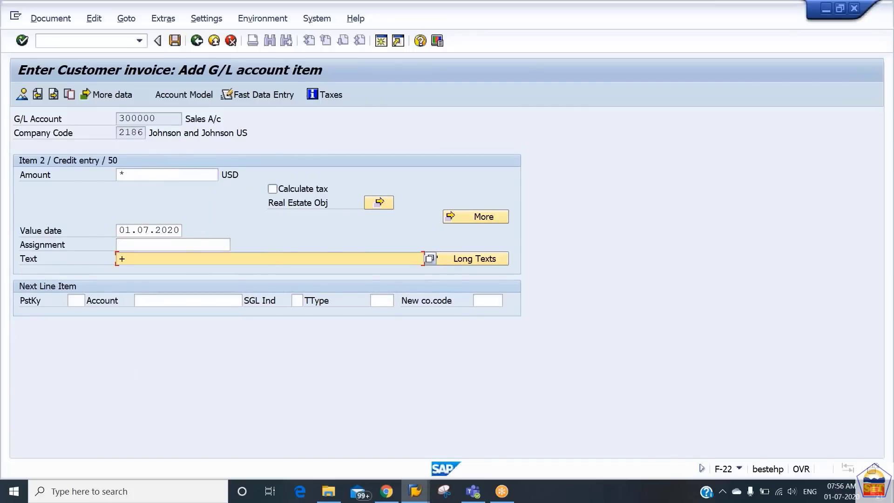
pyautogui.click(23, 96)
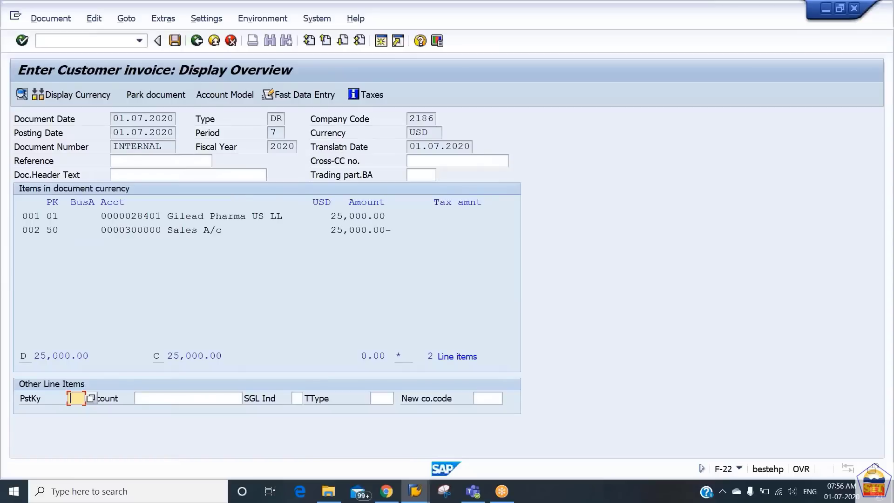
pyautogui.hotkey('ctrl', 's')
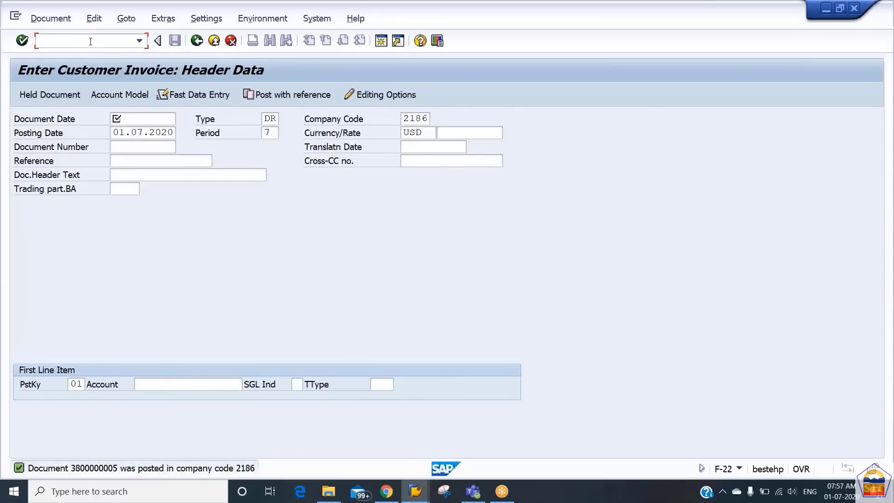
# Open transaction F-43 to enter a vendor invoice.
pyautogui.click(90, 41)
pyautogui.write('/nf-43')
pyautogui.press('Return')
# Set the vendor invoice's document date to 01.07.2020.
pyautogui.press('Down')
pyautogui.press('Down')
pyautogui.press('Tab')
pyautogui.press('Tab')
pyautogui.press('Tab')
pyautogui.press('Tab')
pyautogui.press('Tab')
pyautogui.press('Tab')
pyautogui.press('Tab')
pyautogui.press('Tab')
pyautogui.press('Tab')
pyautogui.press('Tab')
pyautogui.press('Tab')
pyautogui.press('Tab')
pyautogui.press('Tab')
pyautogui.press('Tab')
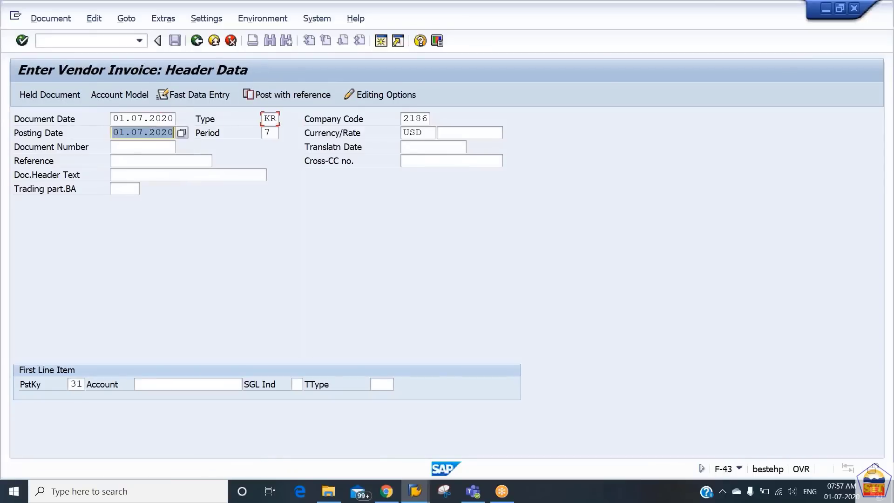
# Choose the previously used vendor account of Gilead Pharma Inc. for the first line item and proceed to its details.
pyautogui.press('Down')
pyautogui.press('Down')
pyautogui.press('Down')
pyautogui.press('Down')
pyautogui.press('Down')
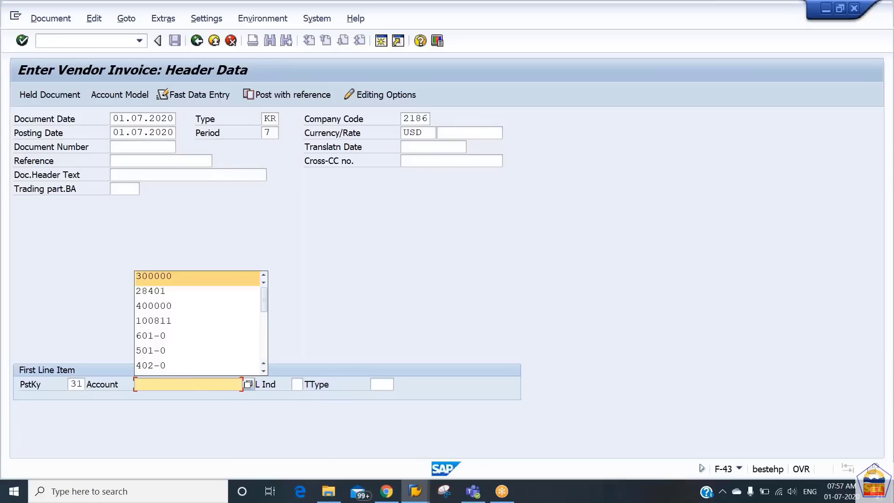
pyautogui.press('Return')
pyautogui.press('Return')
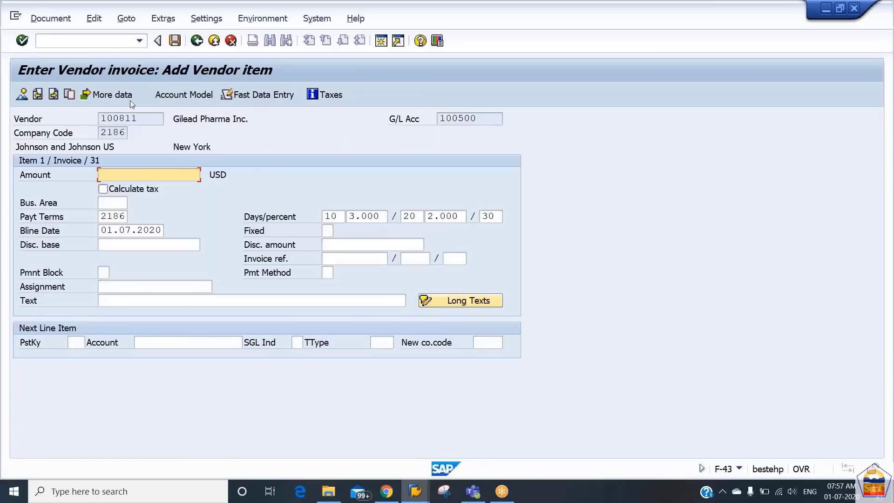
# Set the vendor item's amount to 16000 and clear its payment terms.
pyautogui.write('16000')
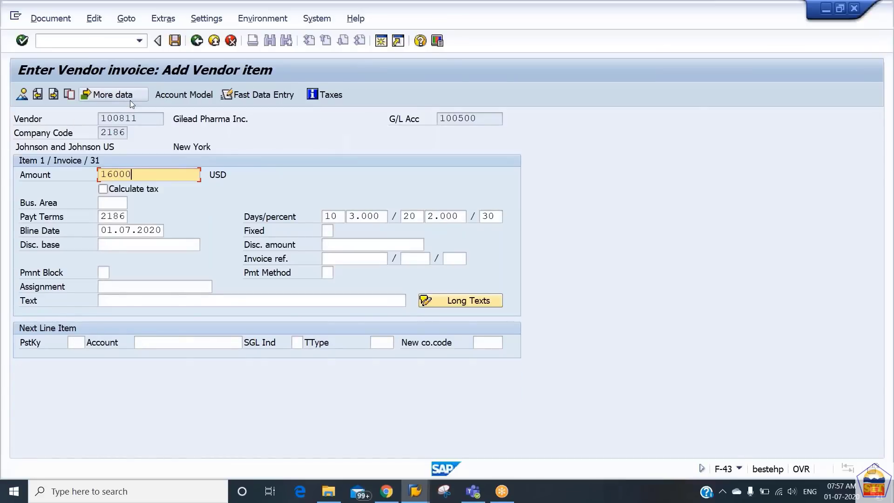
pyautogui.press('Tab')
pyautogui.press('Tab')
pyautogui.press('Tab')
pyautogui.press('Delete')
# Enter "purchase invoice" as the vendor item's text.
pyautogui.press('Tab')
pyautogui.press('Tab')
pyautogui.press('Tab')
pyautogui.press('Tab')
pyautogui.press('Tab')
pyautogui.press('Tab')
pyautogui.press('Tab')
pyautogui.press('Tab')
pyautogui.press('Tab')
pyautogui.press('Tab')
pyautogui.press('Tab')
pyautogui.press('Tab')
pyautogui.press('Tab')
pyautogui.press('Tab')
pyautogui.press('Tab')
pyautogui.press('Tab')
pyautogui.press('Tab')
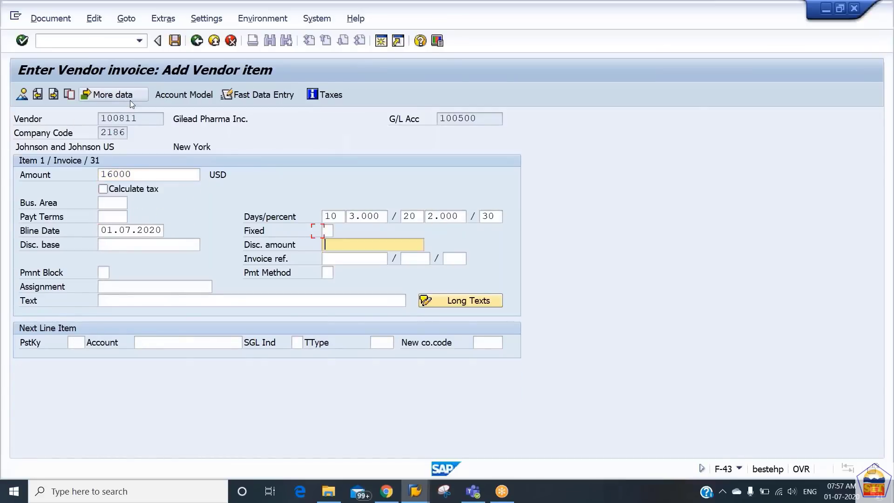
pyautogui.write('pu')
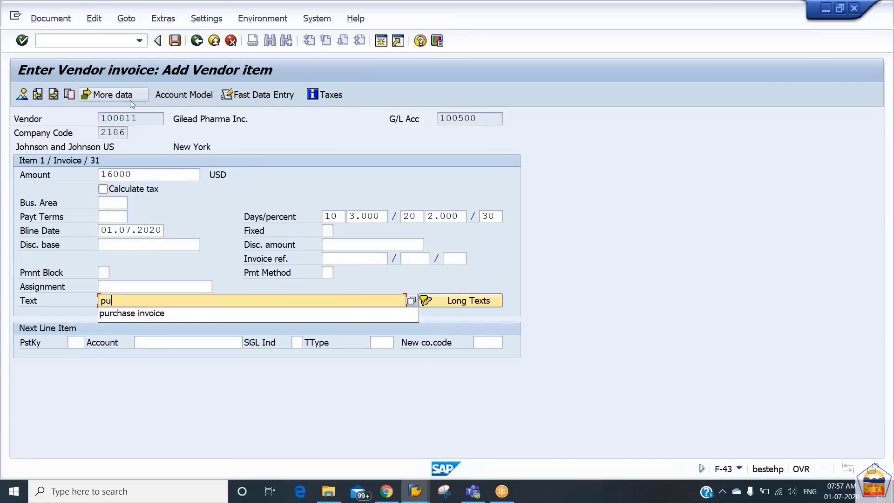
pyautogui.press('Down')
pyautogui.press('Tab')
# Add the next line item with posting key 40 and G/L account 400000.
pyautogui.write('40')
pyautogui.press('Tab')
pyautogui.write('4')
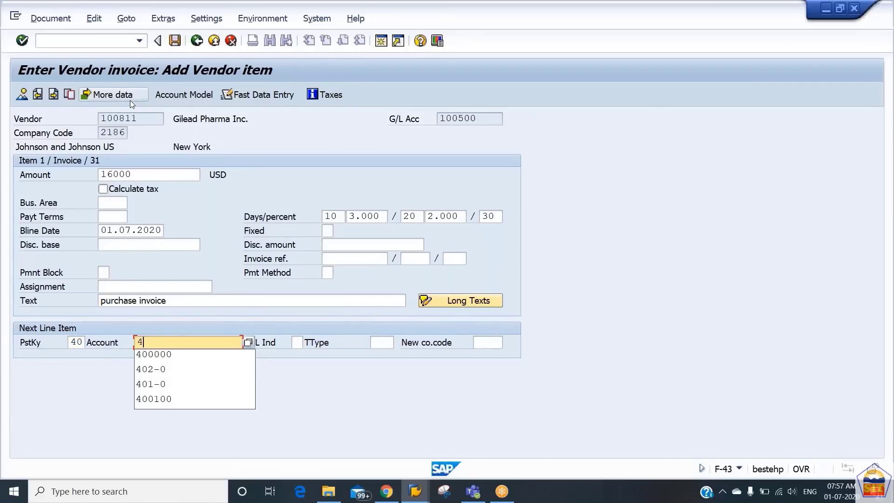
pyautogui.press('Down')
pyautogui.press('Return')
pyautogui.press('Return')
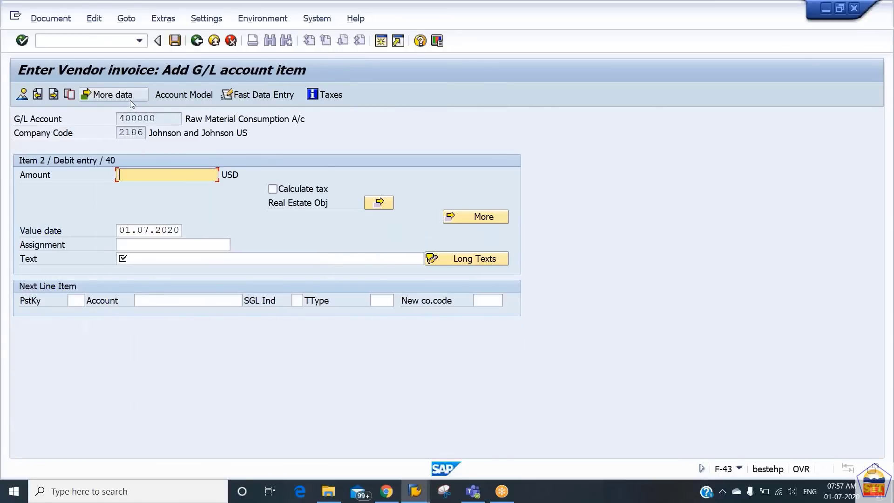
# Fill the Raw Material Consumption A/c item with amount * and text +, and post the vendor invoice.
pyautogui.write('*')
pyautogui.press('Tab')
pyautogui.press('Tab')
pyautogui.press('Tab')
pyautogui.press('Tab')
pyautogui.press('Tab')
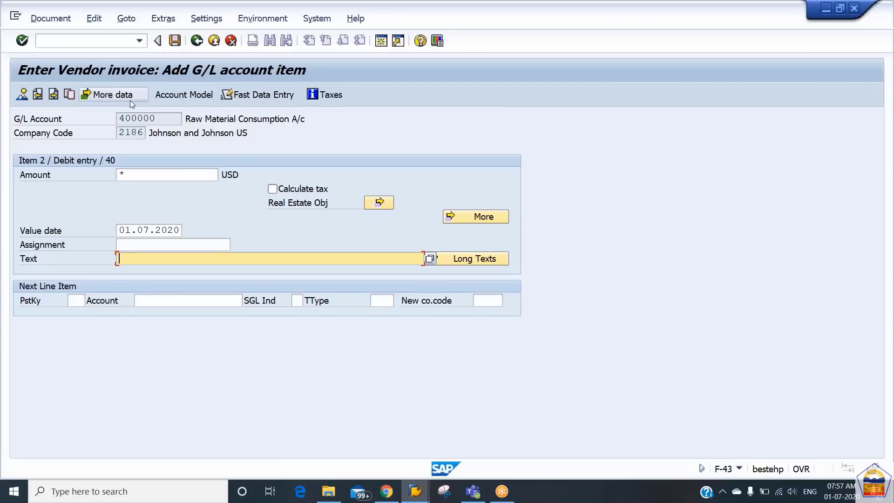
pyautogui.write('+')
pyautogui.hotkey('ctrl', 's')
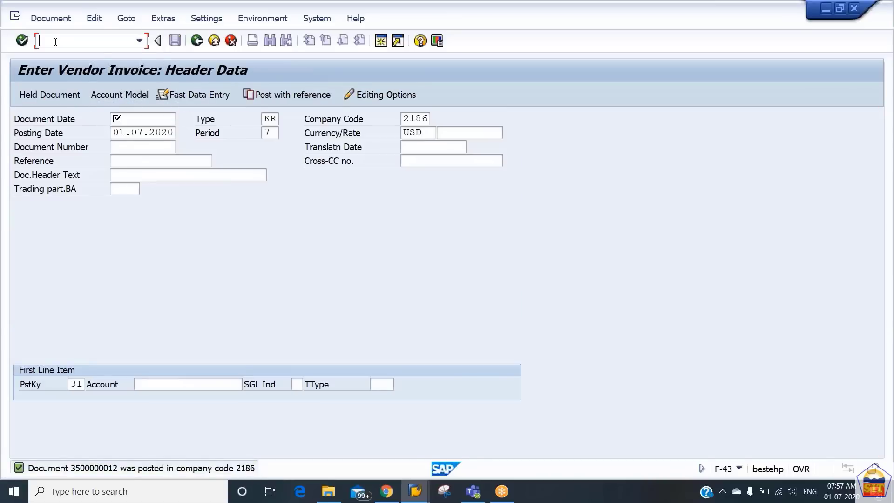
# Open transaction F-28 to post an incoming payment.
pyautogui.write('/nf')
pyautogui.write('28')
pyautogui.press('Return')
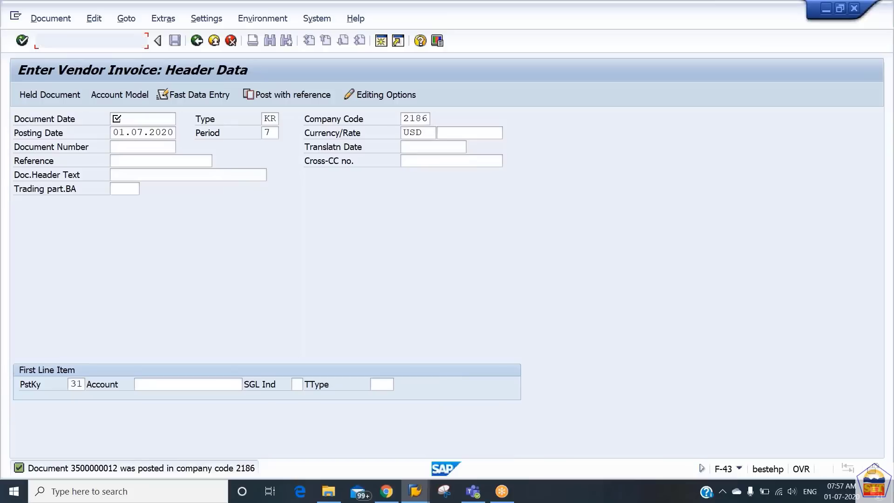
# Set the incoming payment's document date to 01.07.2020.
pyautogui.press('Down')
pyautogui.press('Down')
pyautogui.press('Tab')
pyautogui.press('Tab')
pyautogui.press('Tab')
pyautogui.press('Tab')
pyautogui.press('Tab')
pyautogui.press('Tab')
pyautogui.press('Tab')
pyautogui.press('Tab')
pyautogui.press('Tab')
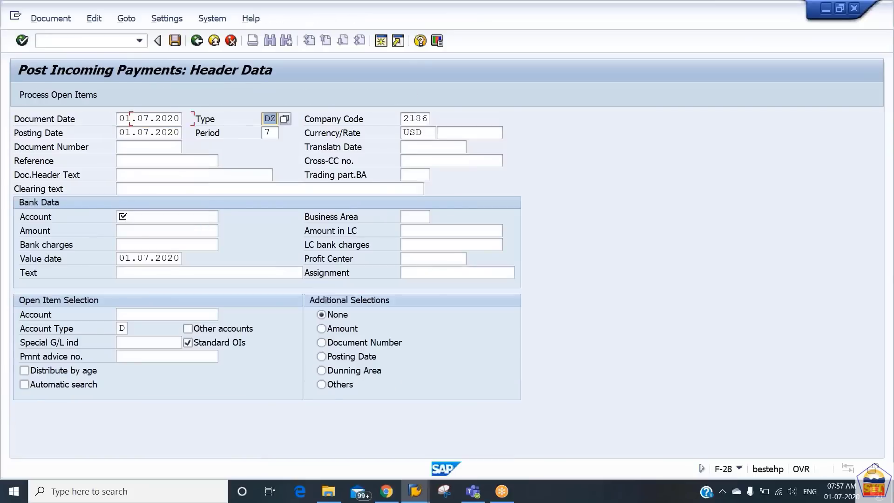
pyautogui.press('Tab')
pyautogui.press('Tab')
pyautogui.press('Tab')
pyautogui.press('Tab')
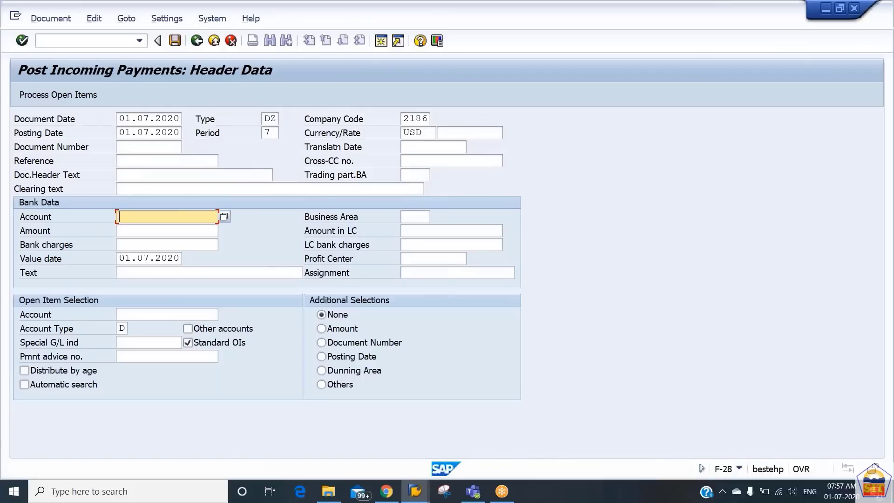
# Enter G/L account 200102 and an amount of 25000 in the incoming payment's bank data.
pyautogui.write('200102')
pyautogui.press('Tab')
pyautogui.write('26000')
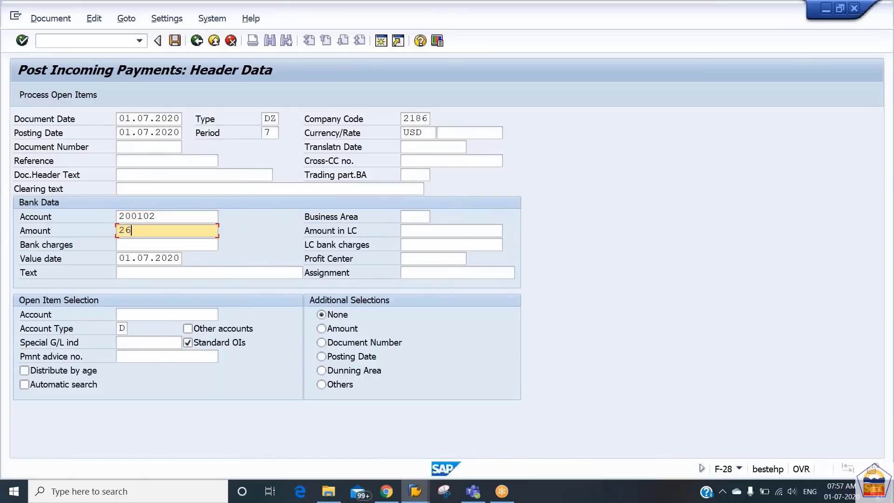
pyautogui.press('Tab')
pyautogui.hotkey('shift', 'Tab')
pyautogui.write('25000')
# Set the bank data text of the incoming payment to "payment from customer".
pyautogui.press('Tab')
pyautogui.press('Tab')
pyautogui.press('Tab')
pyautogui.press('Tab')
pyautogui.press('Tab')
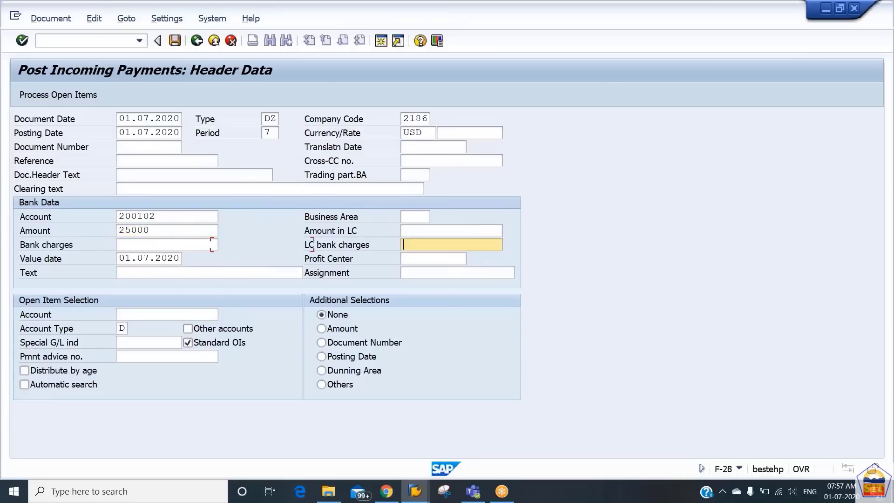
pyautogui.write('pay')
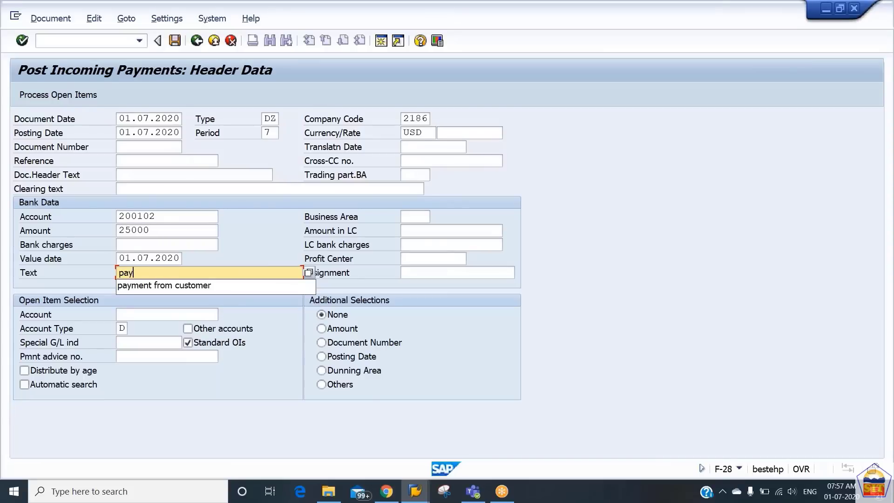
pyautogui.press('Down')
pyautogui.press('Tab')
# Enter the Gilead Pharma US LLC customer account for open item selection, process its open items and post the incoming payment.
pyautogui.press('Tab')
pyautogui.press('BackSpace')
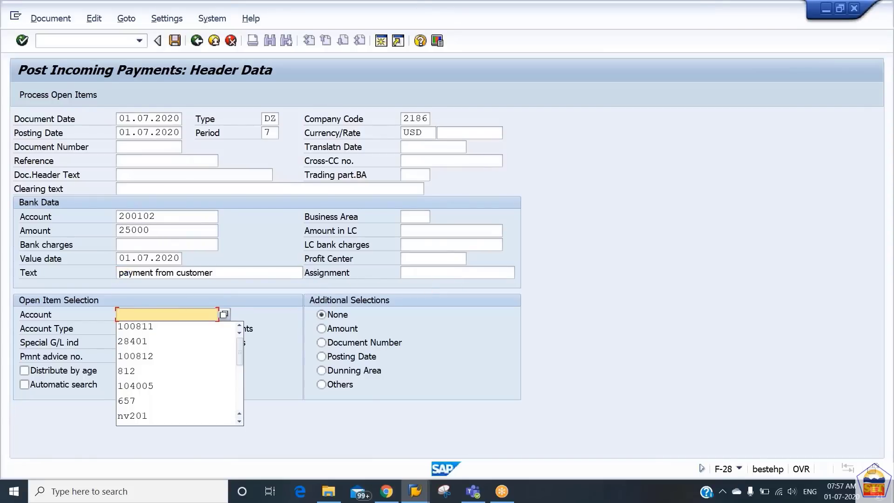
pyautogui.write('2')
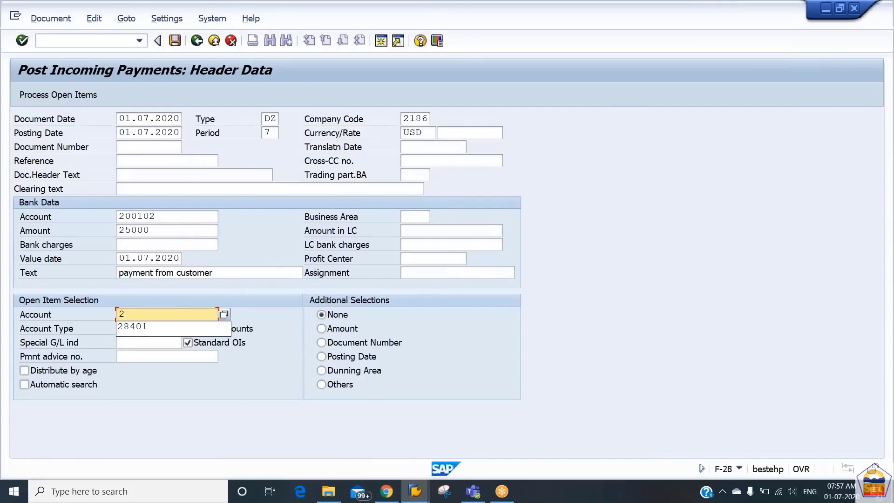
pyautogui.write('8401')
pyautogui.press('Return')
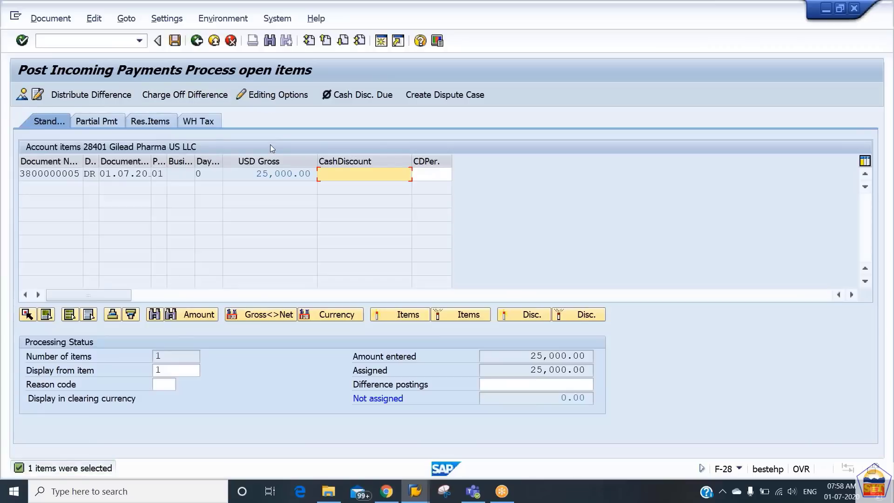
pyautogui.hotkey('ctrl', 's')
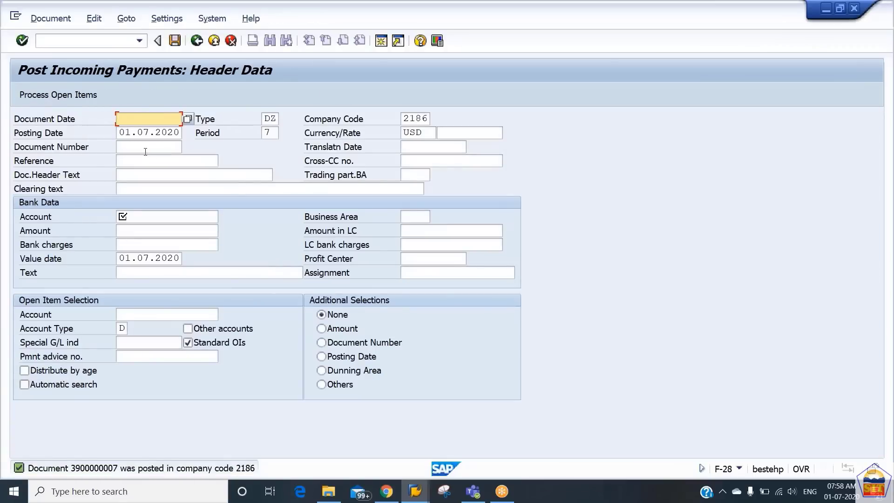
# Open transaction F-53 to post an outgoing payment.
pyautogui.click(67, 43)
pyautogui.write('/nf')
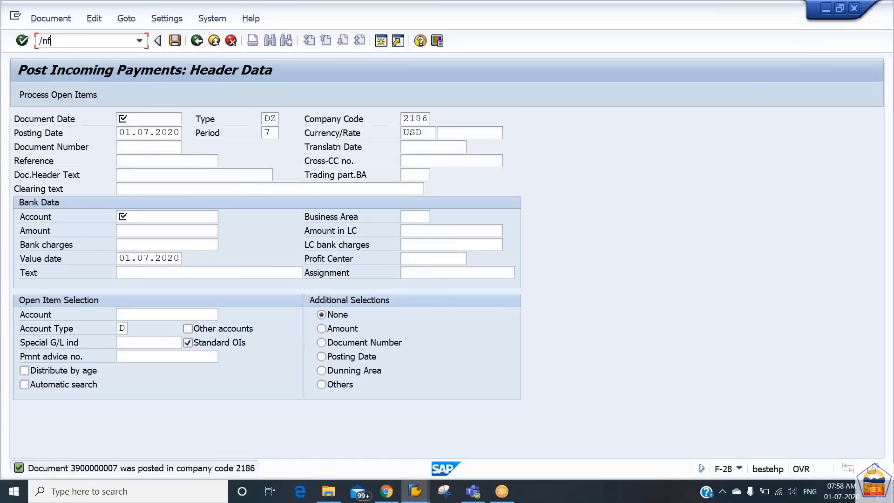
pyautogui.write('-48')
pyautogui.press('BackSpace')
pyautogui.press('BackSpace')
pyautogui.write('53')
pyautogui.press('Return')
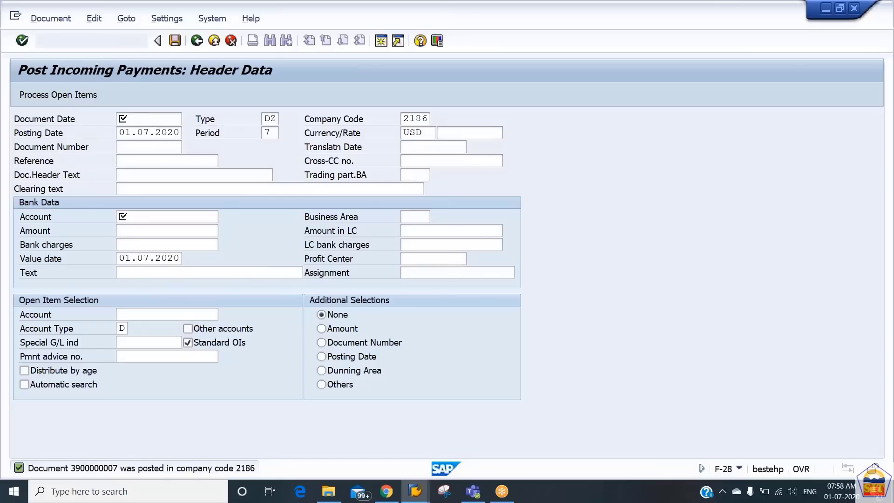
# Set the outgoing payment's document date to 01.07.2020.
pyautogui.press('Down')
pyautogui.press('Down')
pyautogui.press('Tab')
pyautogui.press('Tab')
pyautogui.press('Tab')
pyautogui.press('Tab')
pyautogui.press('Tab')
pyautogui.press('Tab')
pyautogui.press('Tab')
pyautogui.press('Tab')
pyautogui.press('Tab')
pyautogui.press('Tab')
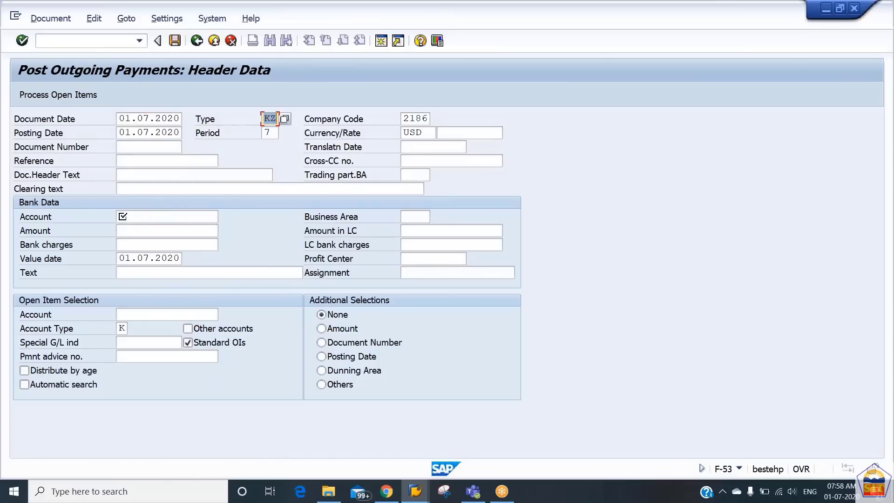
# Enter G/L account 200103 in the outgoing payment's bank data.
pyautogui.press('Tab')
pyautogui.press('Tab')
pyautogui.press('Tab')
pyautogui.press('Tab')
pyautogui.press('Down')
pyautogui.press('Down')
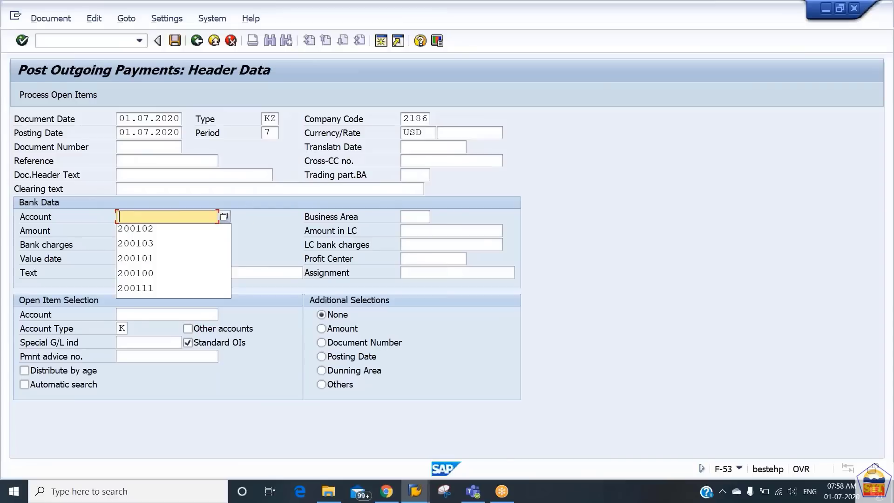
pyautogui.press('Down')
pyautogui.press('Tab')
pyautogui.hotkey('shift', 'Tab')
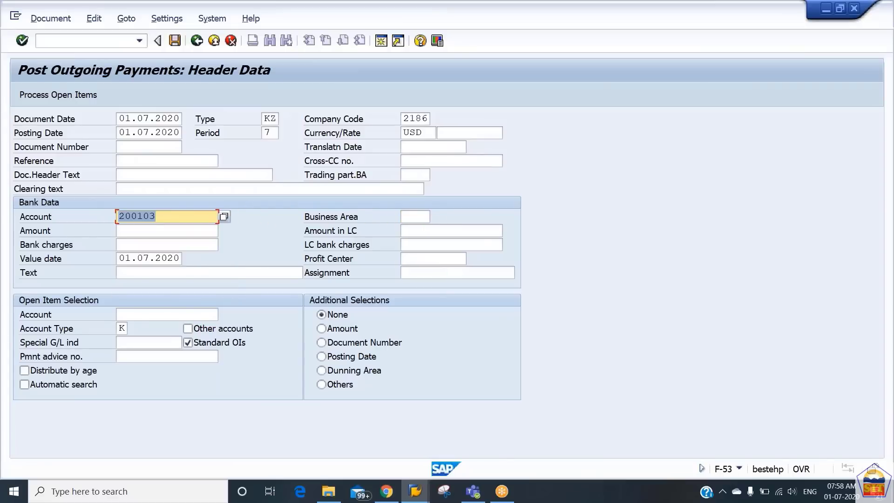
# Set the outgoing payment's amount to 16000 in the bank data.
pyautogui.press('Tab')
pyautogui.press('Tab')
pyautogui.press('Tab')
pyautogui.hotkey('shift', 'Tab')
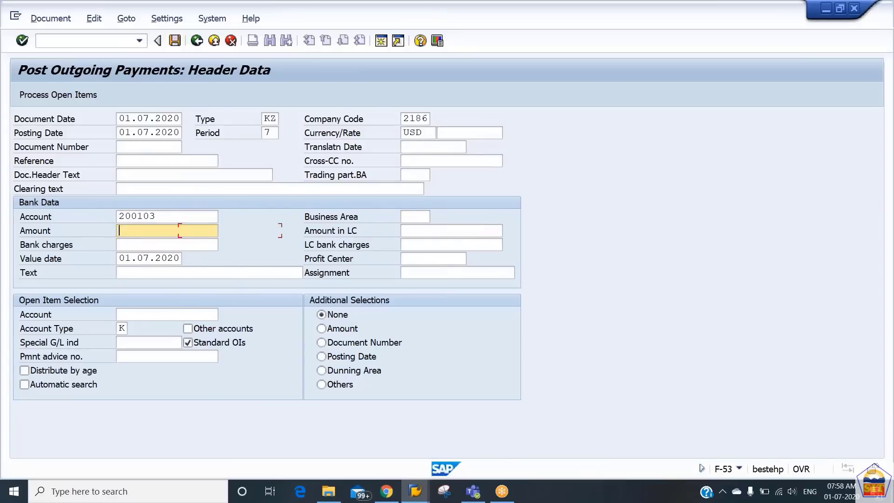
pyautogui.write('1')
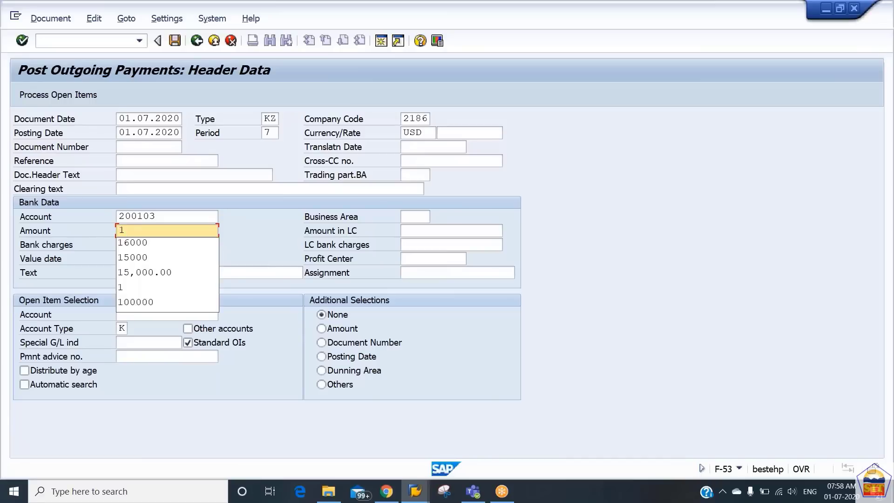
pyautogui.write('6000')
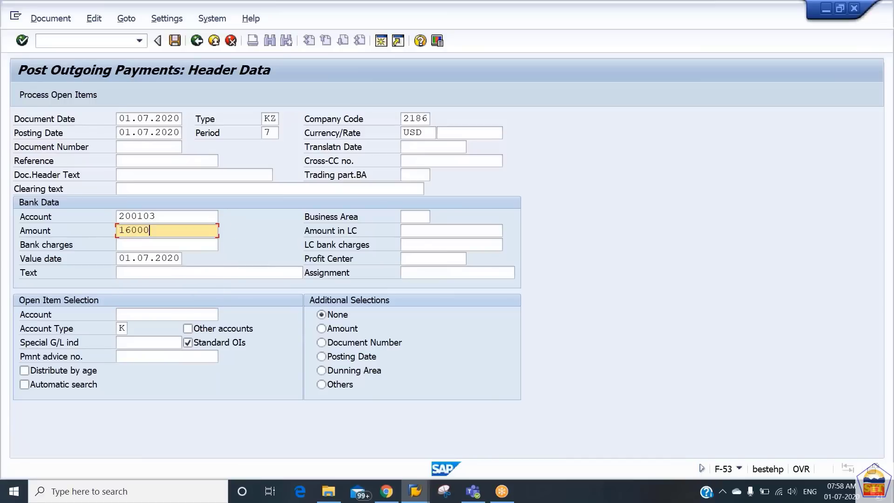
# Set the bank data text of the outgoing payment to "vendor payment".
pyautogui.press('Tab')
pyautogui.press('Tab')
pyautogui.press('Tab')
pyautogui.press('Tab')
pyautogui.press('Tab')
pyautogui.press('Tab')
pyautogui.press('Tab')
pyautogui.hotkey('shift', 'Tab')
pyautogui.press('BackSpace')
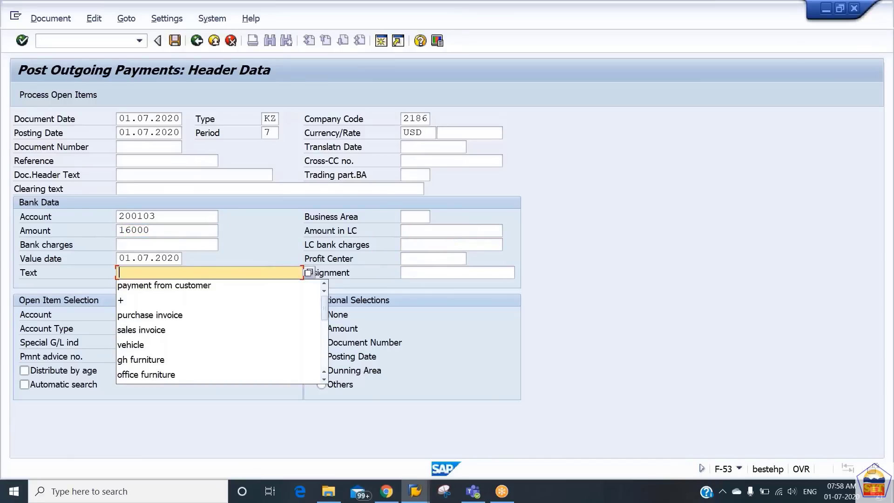
pyautogui.press('Down')
pyautogui.press('Down')
pyautogui.press('Down')
pyautogui.write('vendor pa')
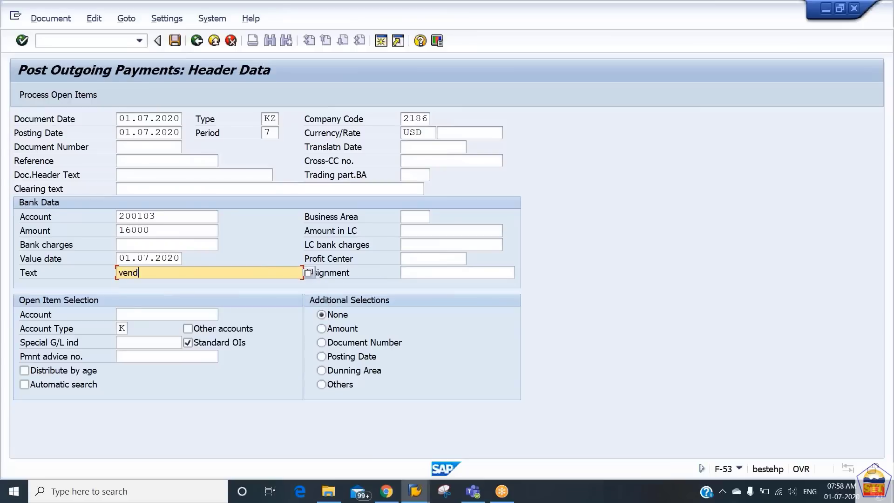
pyautogui.press('BackSpace')
pyautogui.press('BackSpace')
pyautogui.write('payment')
# Choose the Gilead Pharma Inc. vendor account for open item selection, process its open items and post the outgoing payment.
pyautogui.press('Tab')
pyautogui.press('Tab')
pyautogui.press('BackSpace')
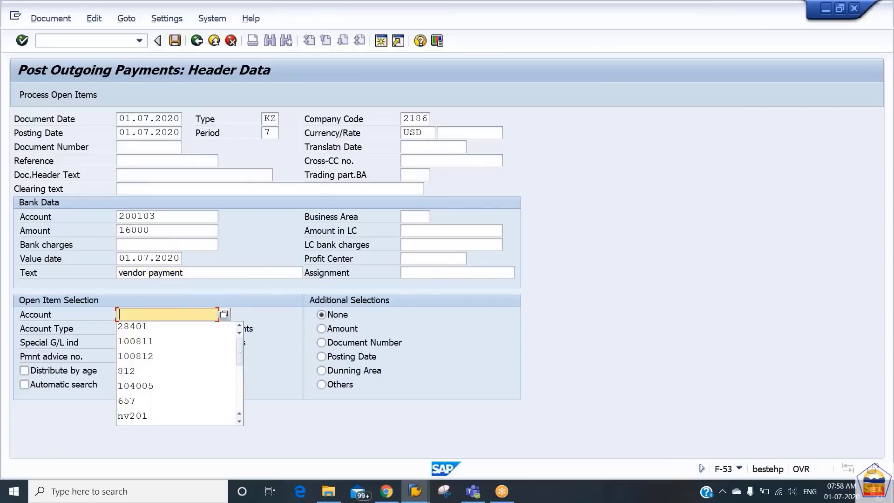
pyautogui.press('Down')
pyautogui.press('Down')
pyautogui.press('Return')
pyautogui.press('Return')
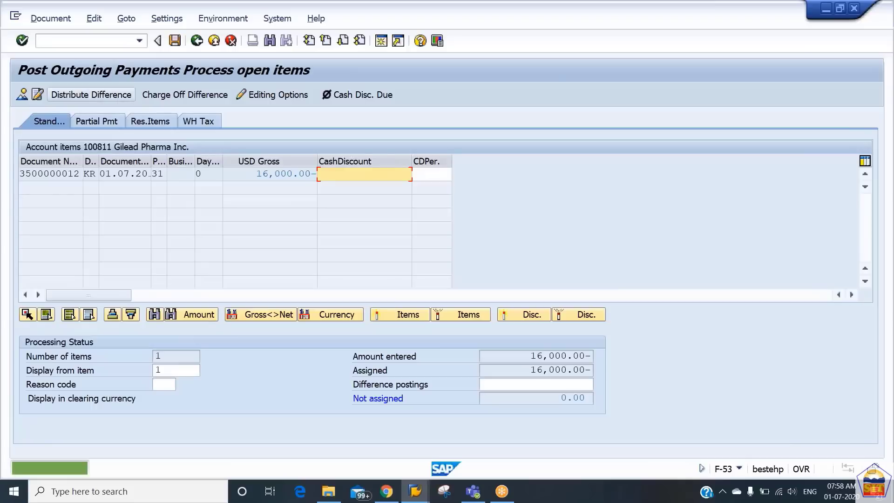
pyautogui.hotkey('ctrl', 's')
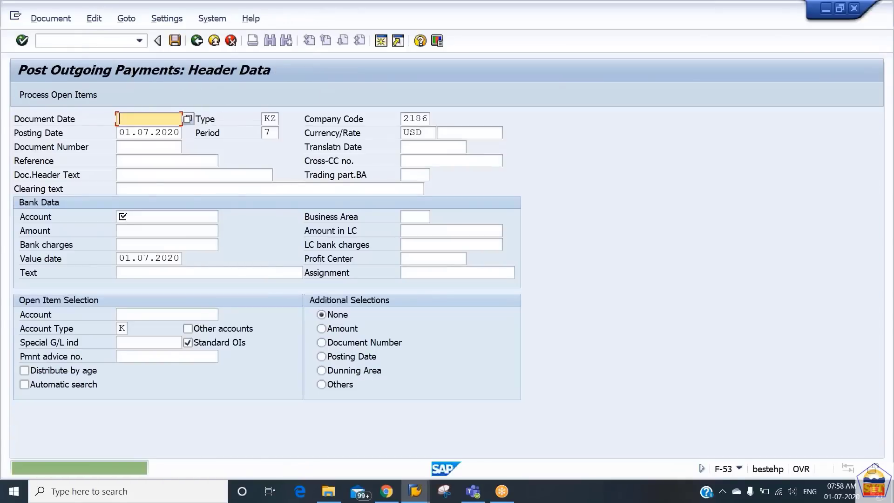
# Try to display line items for accounts 200102 to 200103 in vendor line item transaction FBL1N.
pyautogui.click(80, 45)
pyautogui.write('/nfbl1n')
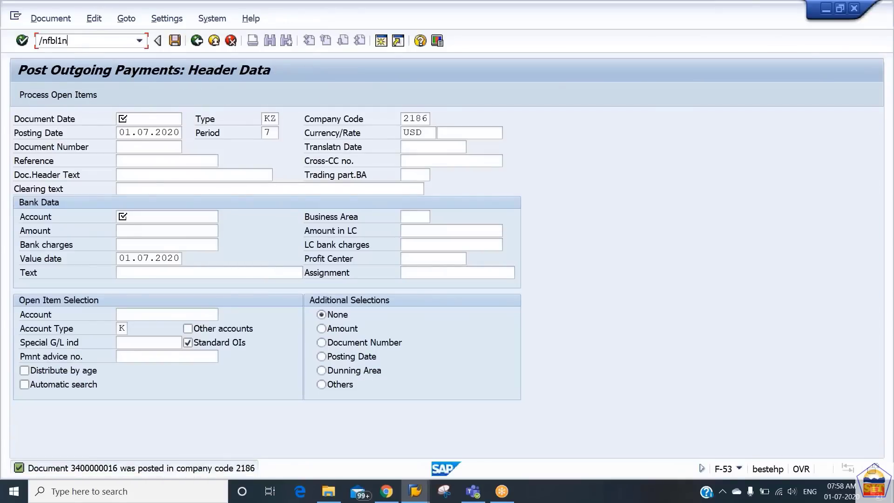
pyautogui.press('Return')
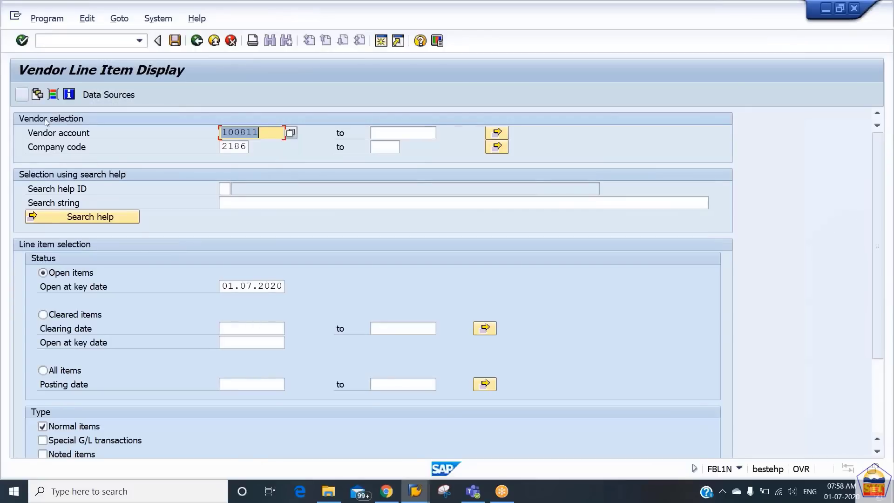
pyautogui.write('200102')
pyautogui.press('Tab')
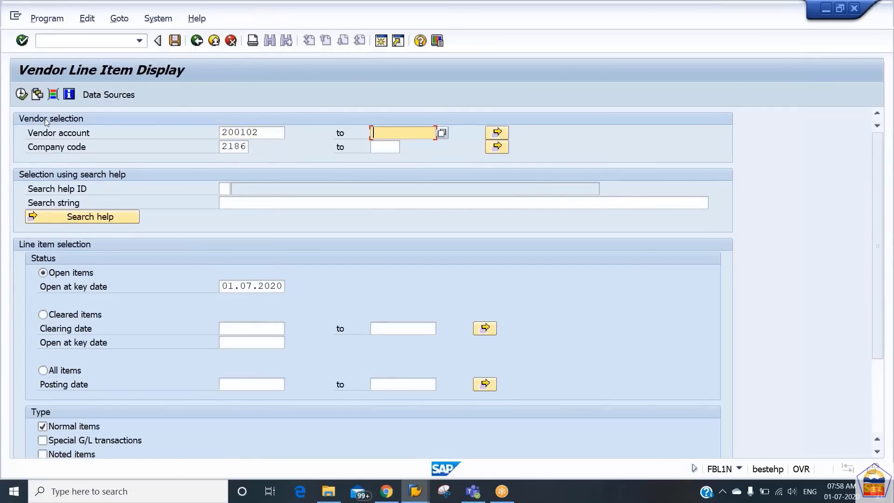
pyautogui.write('200103')
pyautogui.click(21, 94)
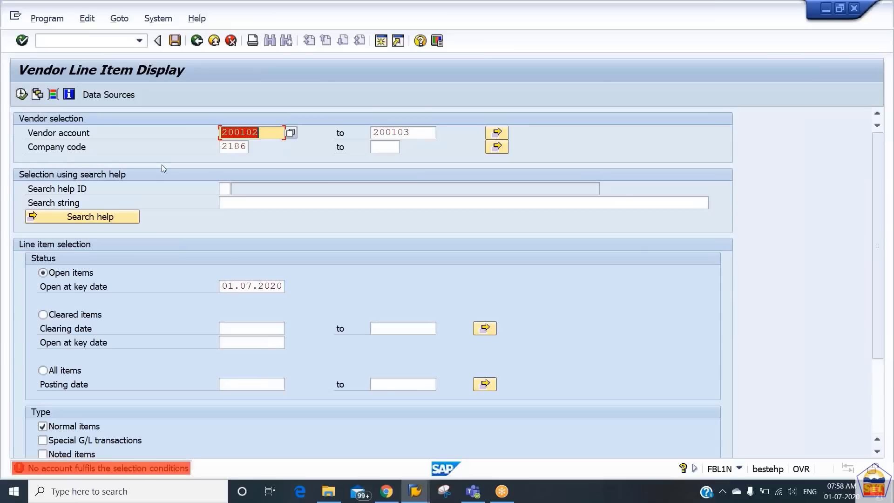
pyautogui.press('Tab')
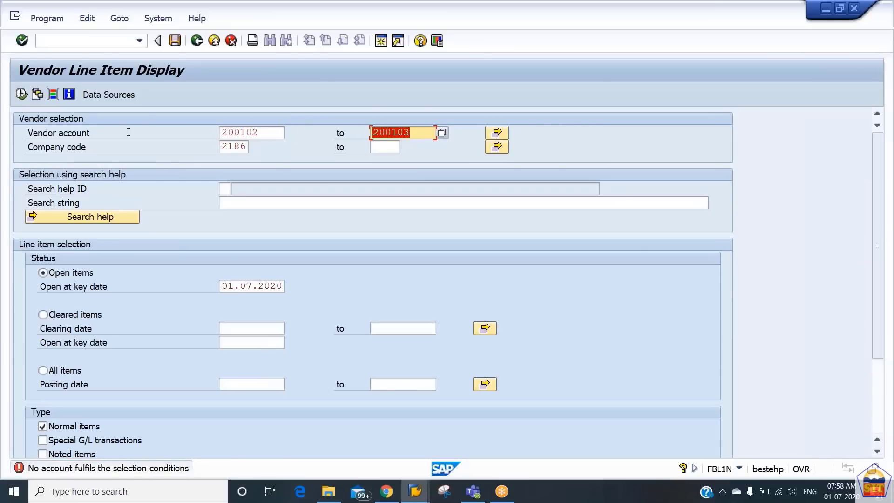
# Open transaction FBL3N to display G/L account line items.
pyautogui.click(76, 42)
pyautogui.write('/nfbl1n')
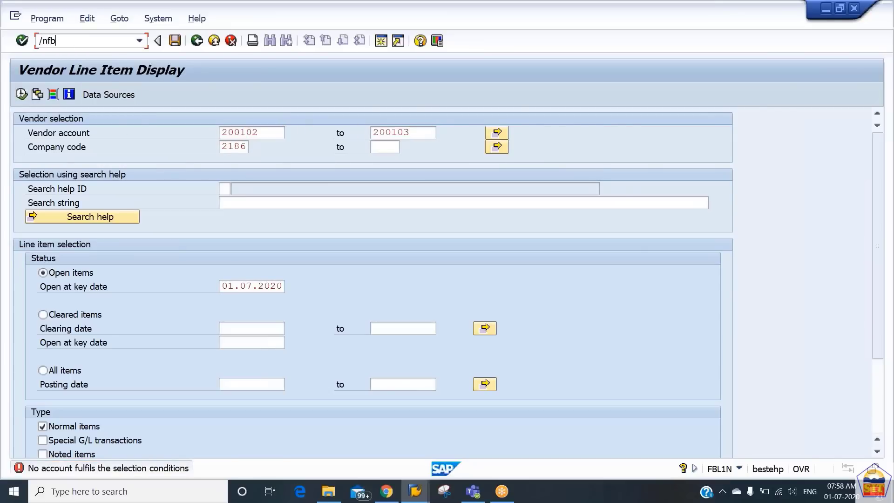
pyautogui.press('BackSpace')
pyautogui.press('BackSpace')
pyautogui.press('BackSpace')
pyautogui.press('BackSpace')
pyautogui.press('BackSpace')
pyautogui.write('fbl3n')
pyautogui.press('Return')
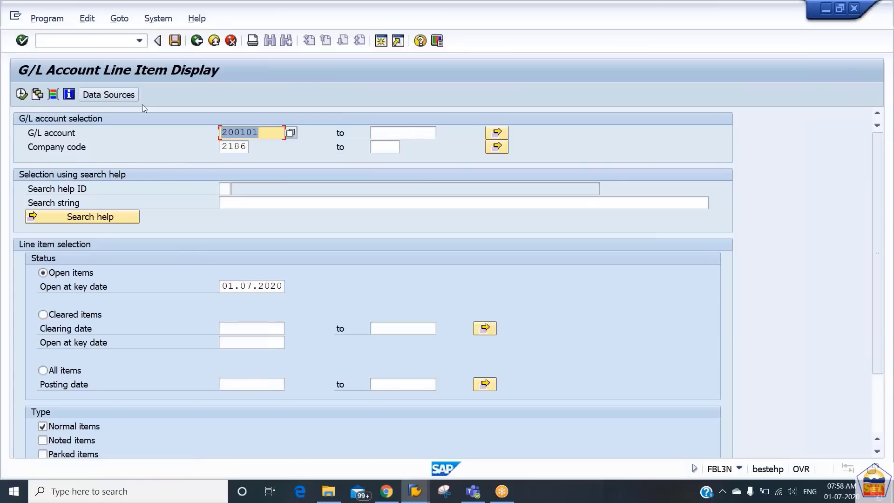
# Display the open line items of G/L accounts 200102 to 200103 in company code 2186.
pyautogui.press('End')
pyautogui.press('BackSpace')
pyautogui.write('2')
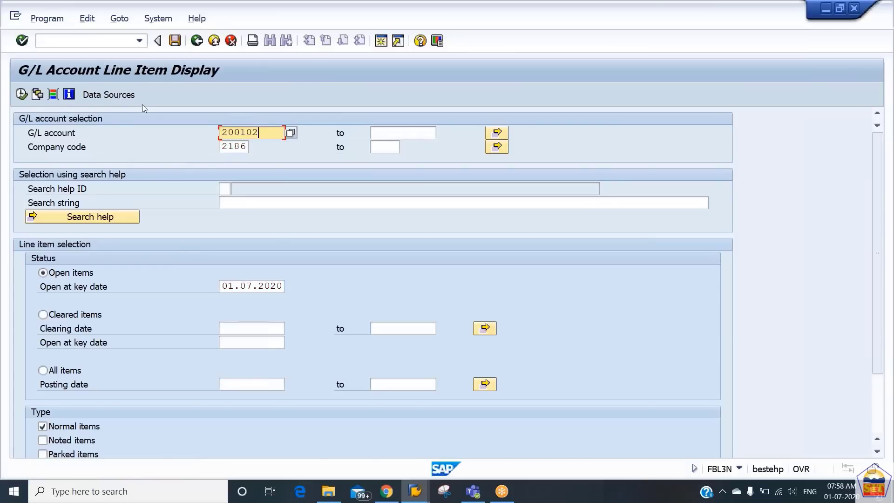
pyautogui.press('Tab')
pyautogui.write('200103')
pyautogui.press('Tab')
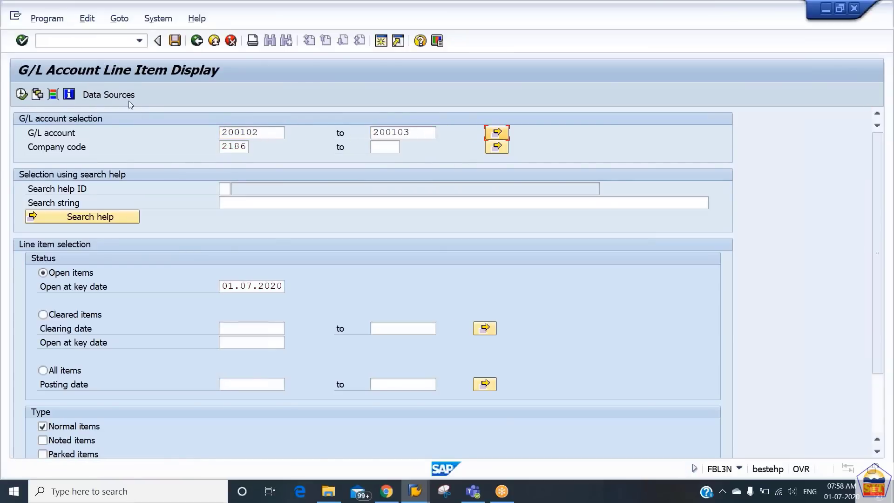
pyautogui.click(20, 95)
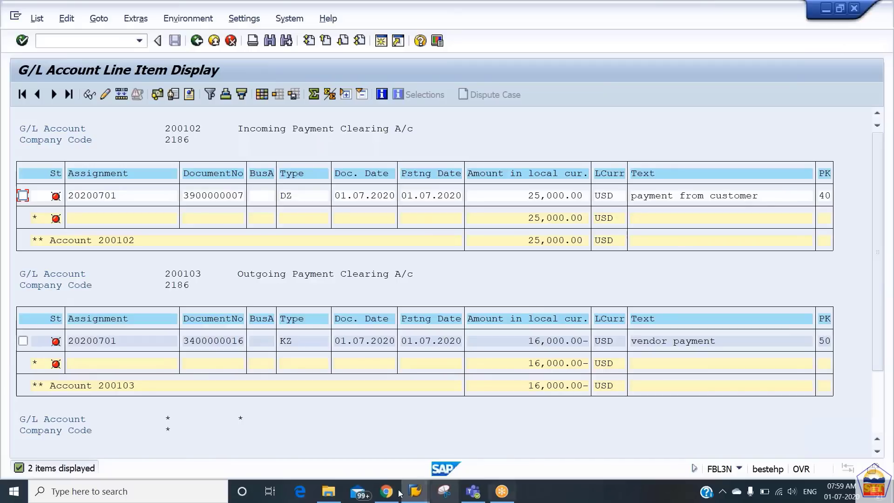
# Switch to File Explorer and open the 2184Bank_Statement text file from the Test Files folder on the desktop.
pyautogui.click(328, 491)
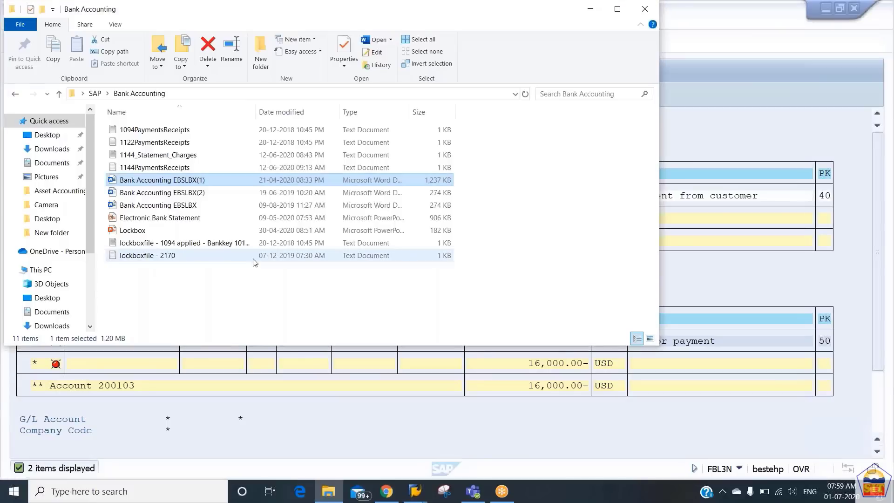
pyautogui.click(47, 135)
pyautogui.click(138, 147)
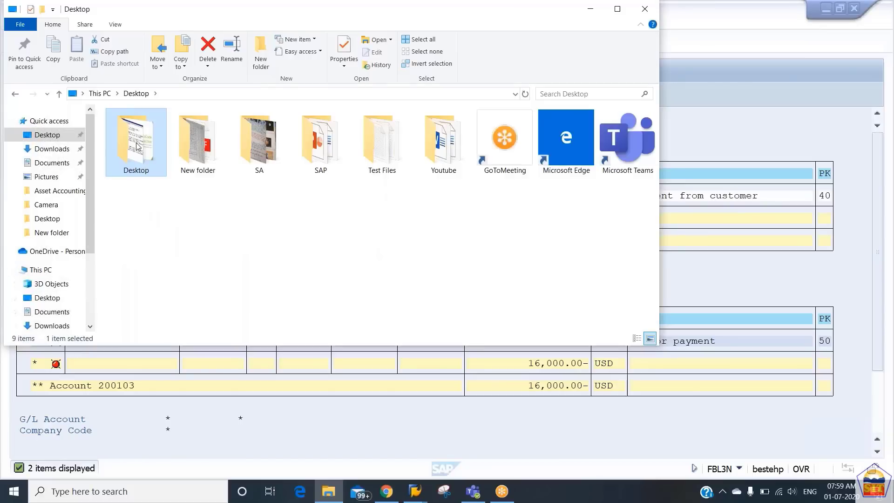
pyautogui.press('Right')
pyautogui.press('Right')
pyautogui.press('Left')
pyautogui.press('Right')
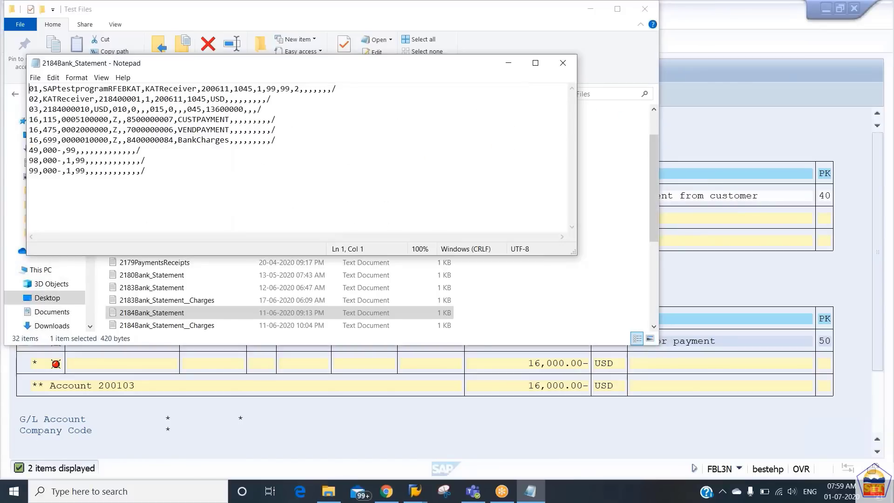
# Examine the record lines of the 2184Bank_Statement file, from the header down to the closing records.
pyautogui.hotkey('shift', 'Down')
pyautogui.hotkey('shift', 'Down')
pyautogui.hotkey('shift', 'Down')
pyautogui.hotkey('shift', 'Down')
pyautogui.hotkey('shift', 'Down')
pyautogui.hotkey('shift', 'Down')
pyautogui.hotkey('shift', 'Down')
pyautogui.hotkey('shift', 'Down')
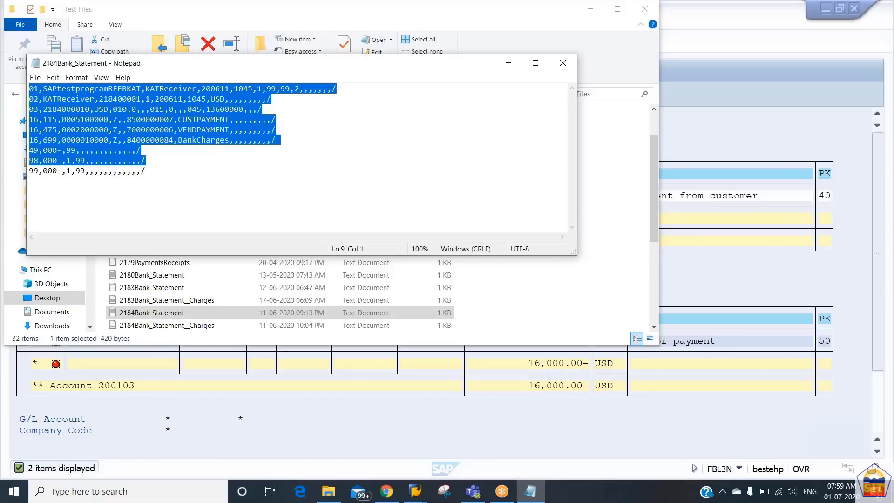
pyautogui.press('Up')
pyautogui.press('Up')
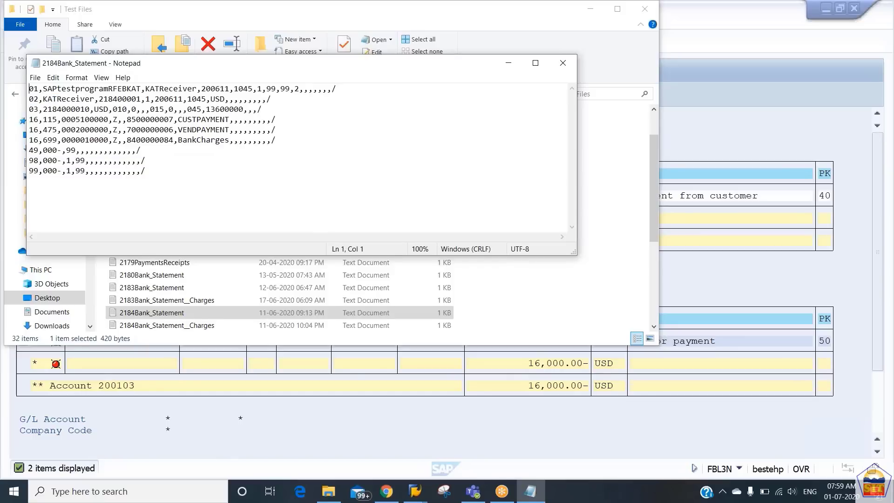
# Set the file date in the 01 header record of the bank statement to 200701.
pyautogui.hotkey('shift', 'Right')
pyautogui.hotkey('shift', 'Right')
pyautogui.hotkey('shift', 'Right')
pyautogui.press('Right')
pyautogui.press('Right')
pyautogui.press('Right')
pyautogui.press('Right')
pyautogui.press('Right')
pyautogui.press('Right')
pyautogui.press('Right')
pyautogui.press('Right')
pyautogui.press('Right')
pyautogui.press('Right')
pyautogui.press('Right')
pyautogui.press('Right')
pyautogui.press('Right')
pyautogui.press('Right')
pyautogui.press('Right')
pyautogui.press('Right')
pyautogui.press('Right')
pyautogui.press('Right')
pyautogui.press('Right')
pyautogui.press('Right')
pyautogui.press('Right')
pyautogui.press('Right')
pyautogui.press('Right')
pyautogui.press('Right')
pyautogui.press('Right')
pyautogui.press('Right')
pyautogui.press('Right')
pyautogui.press('Left')
pyautogui.press('Left')
pyautogui.press('Left')
pyautogui.press('Left')
pyautogui.hotkey('shift', 'Right')
pyautogui.hotkey('shift', 'Right')
pyautogui.hotkey('shift', 'Right')
pyautogui.hotkey('shift', 'Right')
pyautogui.hotkey('shift', 'Right')
pyautogui.hotkey('shift', 'Right')
pyautogui.press('Left')
pyautogui.press('Right')
pyautogui.press('Right')
pyautogui.press('Right')
pyautogui.press('BackSpace')
pyautogui.press('BackSpace')
pyautogui.write('01')
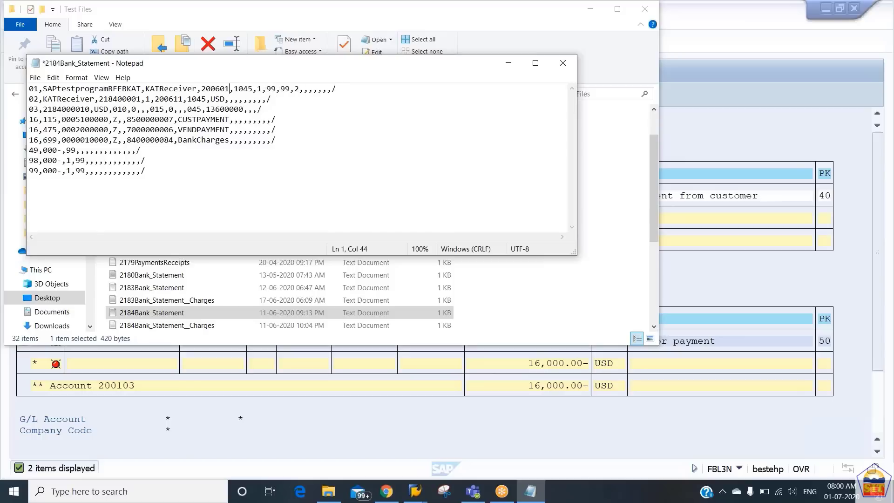
pyautogui.press('BackSpace')
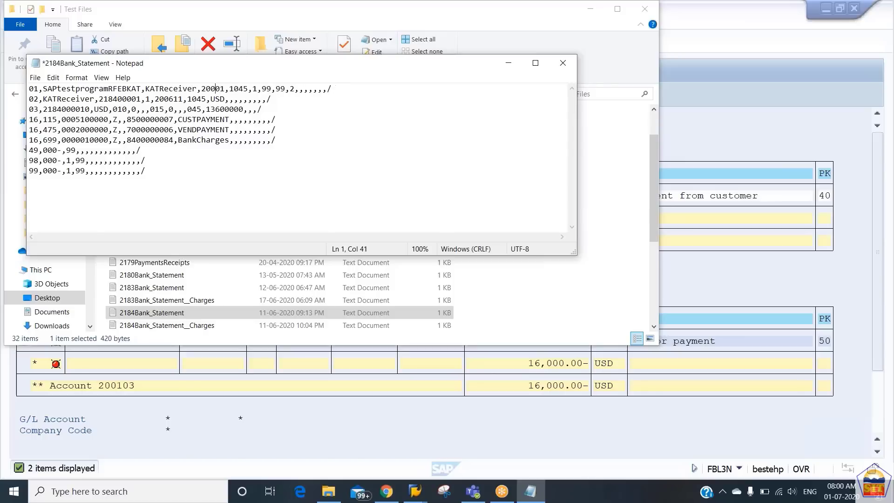
pyautogui.write('7')
# Set the bank number in the 02 record to 218600001 and replace that record's date with 200701 copied from the 01 record.
pyautogui.press('Left')
pyautogui.press('Left')
pyautogui.press('Left')
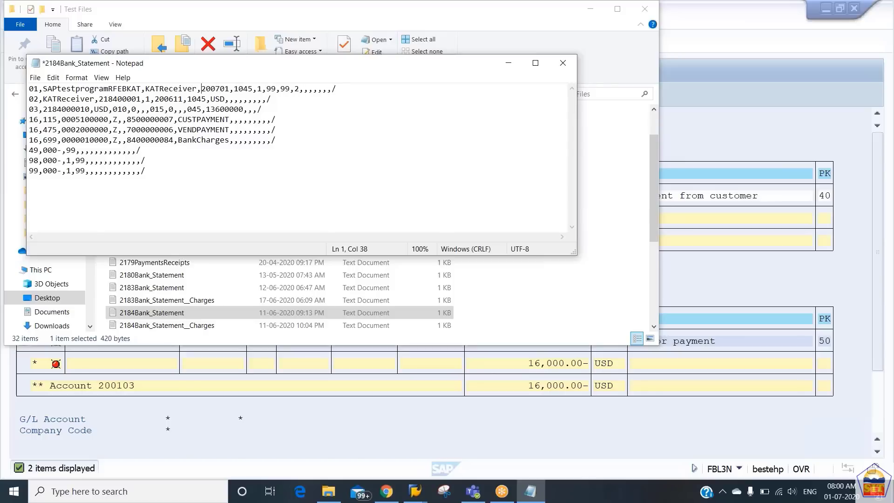
pyautogui.hotkey('shift', 'Right')
pyautogui.hotkey('shift', 'Right')
pyautogui.hotkey('shift', 'Right')
pyautogui.hotkey('shift', 'Right')
pyautogui.hotkey('shift', 'Right')
pyautogui.hotkey('shift', 'Right')
pyautogui.hotkey('ctrl', 'c')
pyautogui.press('Right')
pyautogui.press('Right')
pyautogui.press('Right')
pyautogui.press('Right')
pyautogui.press('Right')
pyautogui.press('Right')
pyautogui.press('Right')
pyautogui.press('Right')
pyautogui.press('Right')
pyautogui.press('Right')
pyautogui.press('Right')
pyautogui.press('Right')
pyautogui.press('Right')
pyautogui.press('Right')
pyautogui.press('Right')
pyautogui.press('Right')
pyautogui.press('Right')
pyautogui.press('Right')
pyautogui.press('Right')
pyautogui.press('Right')
pyautogui.press('Right')
pyautogui.press('Right')
pyautogui.press('Right')
pyautogui.press('Right')
pyautogui.press('BackSpace')
pyautogui.write('6')
pyautogui.hotkey('shift', 'Right')
pyautogui.hotkey('shift', 'Right')
pyautogui.hotkey('shift', 'Right')
pyautogui.hotkey('shift', 'Right')
pyautogui.hotkey('shift', 'Right')
pyautogui.hotkey('shift', 'Right')
pyautogui.hotkey('ctrl', 'v')
# Set the first four digits of the bank account number in the 03 record to 2186.
pyautogui.press('Down')
pyautogui.press('Left')
pyautogui.press('Left')
pyautogui.press('Left')
pyautogui.press('Left')
pyautogui.press('Left')
pyautogui.press('Left')
pyautogui.press('Left')
pyautogui.press('Left')
pyautogui.press('Left')
pyautogui.press('Left')
pyautogui.press('Left')
pyautogui.press('Left')
pyautogui.press('Left')
pyautogui.press('Left')
pyautogui.press('Left')
pyautogui.press('Left')
pyautogui.press('Left')
pyautogui.press('Left')
pyautogui.press('Left')
pyautogui.press('Left')
pyautogui.press('Tab')
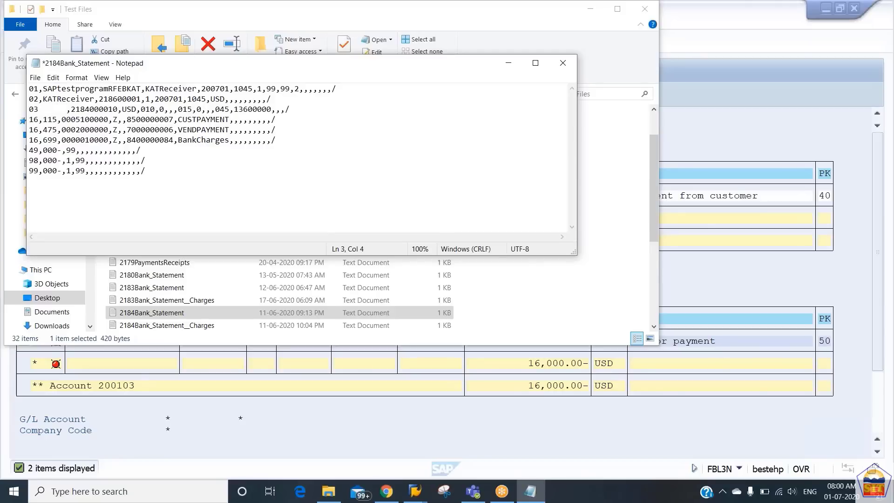
pyautogui.press('BackSpace')
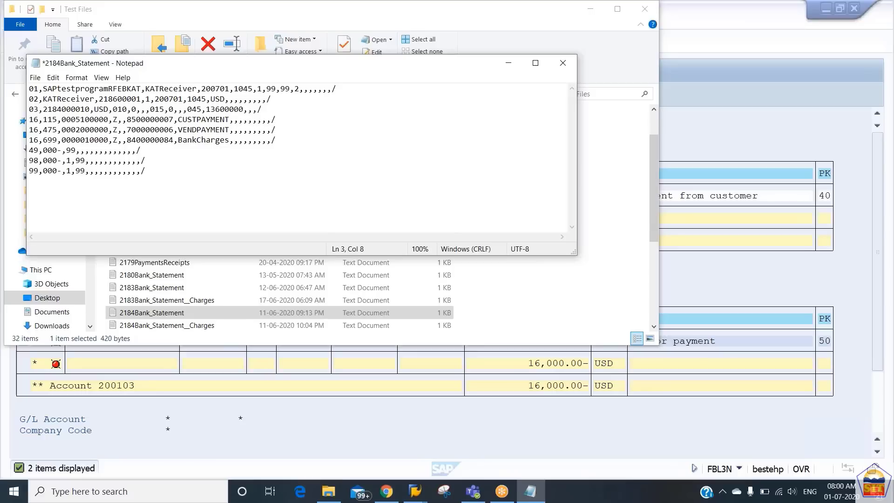
pyautogui.press('BackSpace')
pyautogui.write('6')
# Examine the remaining fields of the 03 record and the CUSTPAYMENT and VENDPAYMENT transaction lines.
pyautogui.press('Right')
pyautogui.press('Right')
pyautogui.press('Right')
pyautogui.press('Right')
pyautogui.press('Right')
pyautogui.press('Right')
pyautogui.press('Right')
pyautogui.press('Right')
pyautogui.press('Right')
pyautogui.press('Right')
pyautogui.press('Right')
pyautogui.press('Right')
pyautogui.press('Right')
pyautogui.press('Right')
pyautogui.press('Right')
pyautogui.press('Right')
pyautogui.press('Right')
pyautogui.press('Right')
pyautogui.press('Right')
pyautogui.press('Right')
pyautogui.press('Right')
pyautogui.press('Right')
pyautogui.press('Right')
pyautogui.press('Right')
pyautogui.press('Right')
pyautogui.press('Right')
pyautogui.press('Right')
pyautogui.press('Right')
pyautogui.press('Right')
pyautogui.press('Right')
pyautogui.press('Right')
pyautogui.press('Right')
pyautogui.press('Right')
pyautogui.press('Right')
pyautogui.press('Right')
pyautogui.press('Right')
pyautogui.press('Right')
pyautogui.press('Right')
pyautogui.press('Right')
pyautogui.press('Right')
pyautogui.hotkey('shift', 'Down')
pyautogui.hotkey('shift', 'Down')
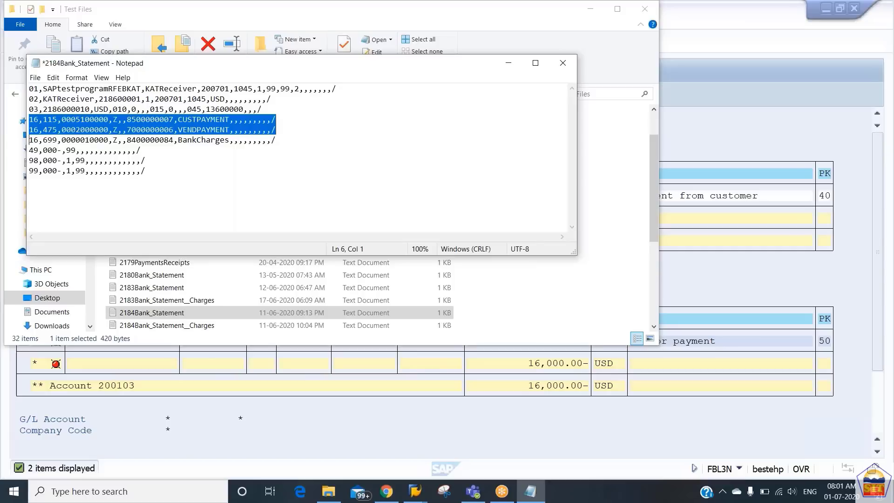
pyautogui.press('Left')
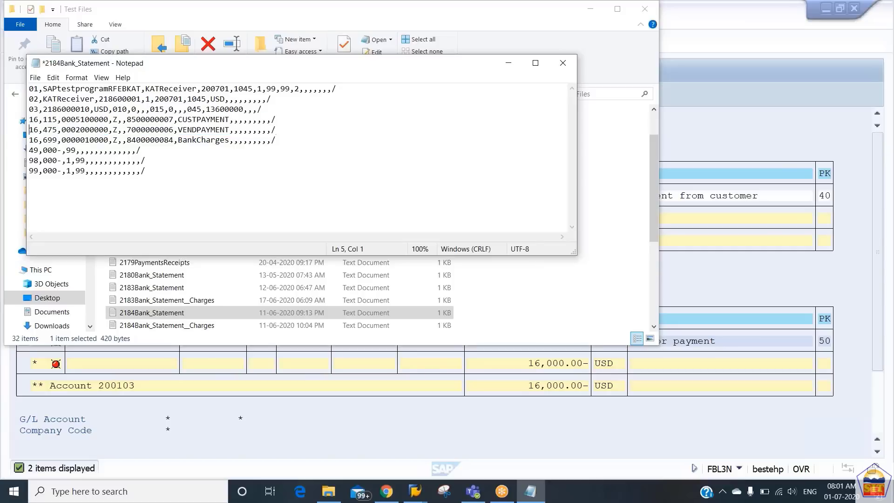
pyautogui.hotkey('shift', 'Down')
pyautogui.hotkey('shift', 'Down')
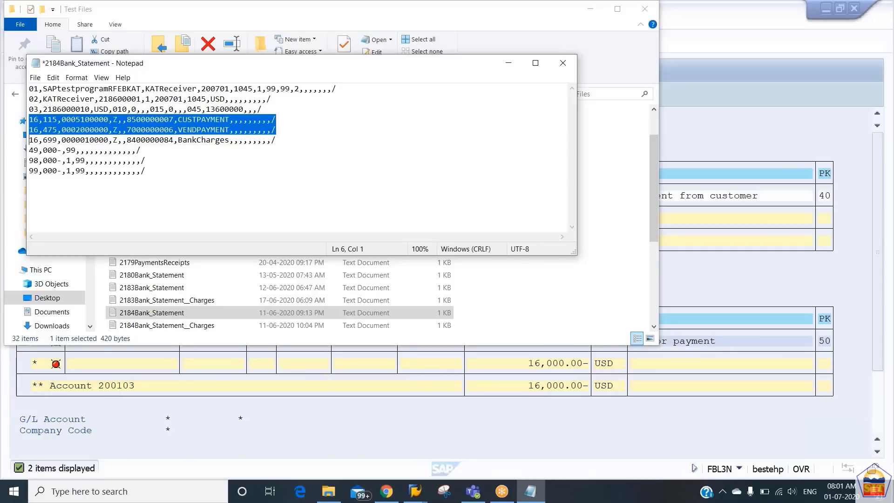
pyautogui.hotkey('shift', 'Down')
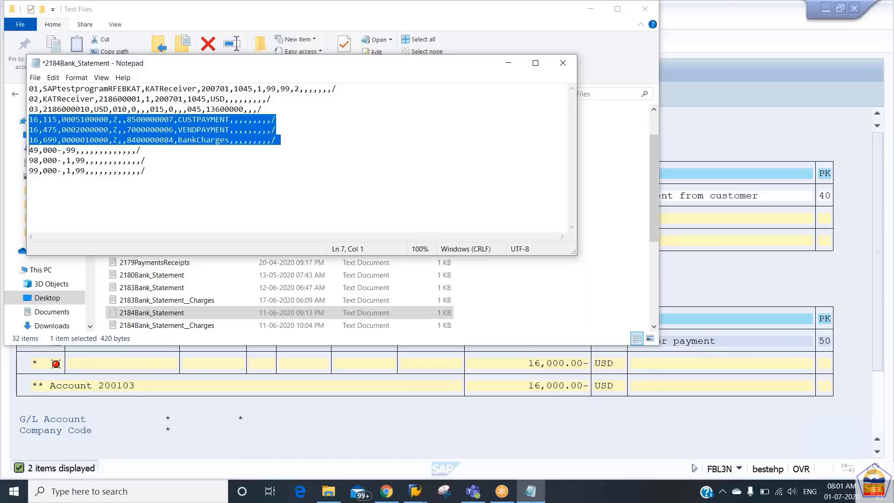
pyautogui.press('Down')
pyautogui.press('Down')
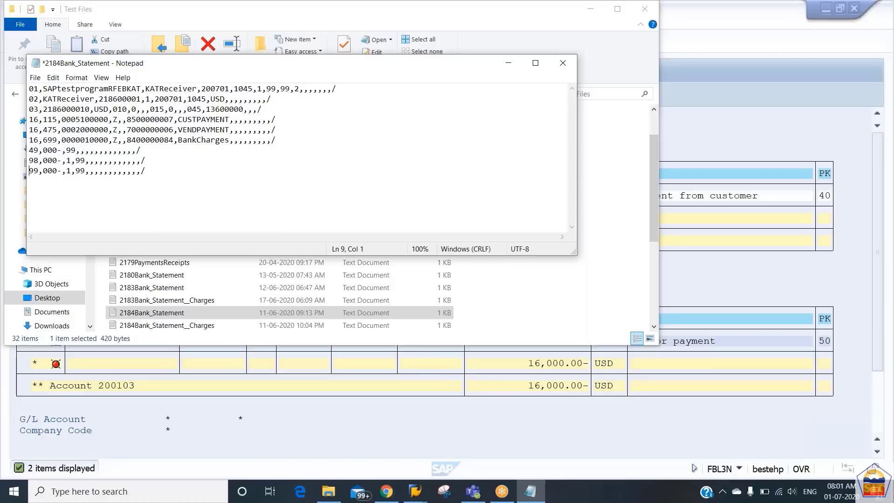
pyautogui.press('Up')
pyautogui.press('Up')
pyautogui.press('Up')
pyautogui.press('Right')
pyautogui.press('Right')
pyautogui.press('Right')
pyautogui.press('Right')
pyautogui.press('Right')
pyautogui.press('Right')
pyautogui.press('Right')
pyautogui.press('Right')
pyautogui.press('Right')
pyautogui.press('BackSpace')
pyautogui.press('BackSpace')
pyautogui.write('2')
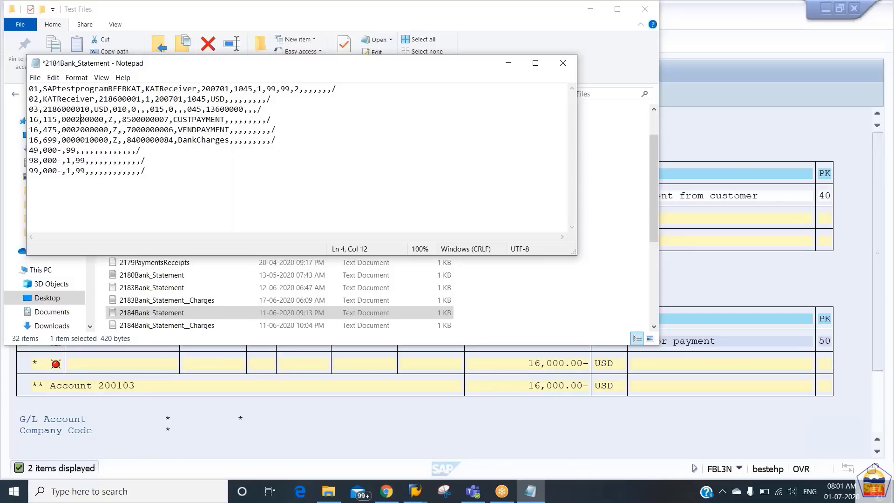
pyautogui.write('5')
pyautogui.hotkey('alt', 'Tab')
pyautogui.hotkey('alt', 'Tab')
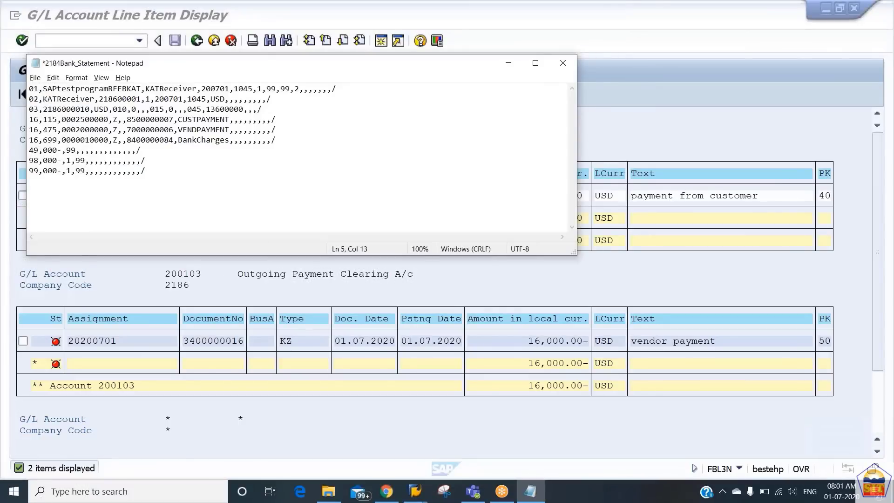
pyautogui.press('BackSpace')
pyautogui.press('BackSpace')
pyautogui.write('16')
# Examine the 699 code and amount fields of the BankCharges transaction line.
pyautogui.press('Down')
pyautogui.press('Left')
pyautogui.press('Left')
pyautogui.press('Left')
pyautogui.press('Left')
pyautogui.press('Left')
pyautogui.press('Left')
pyautogui.press('Left')
pyautogui.press('Left')
pyautogui.hotkey('shift', 'Down')
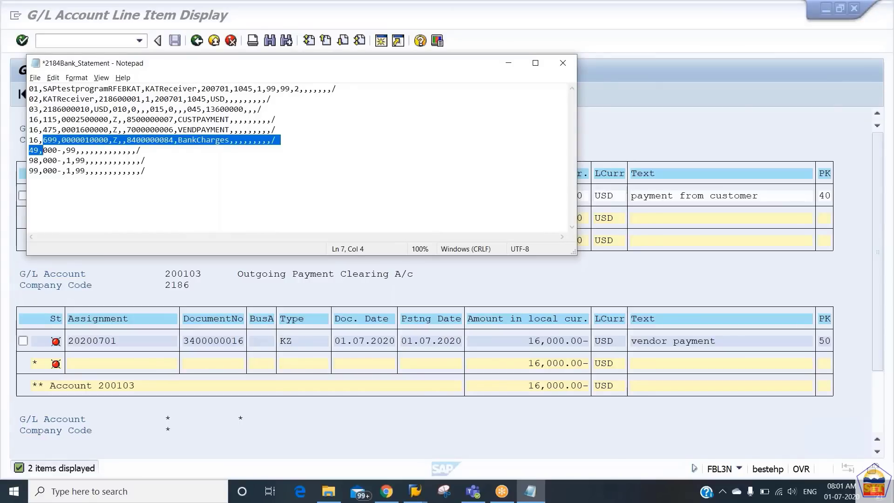
pyautogui.hotkey('shift', 'Up')
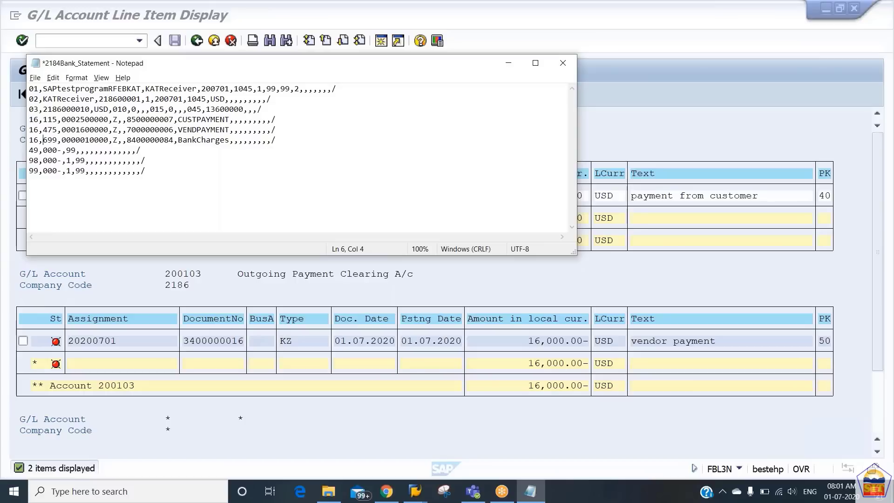
pyautogui.press('Up')
pyautogui.press('Up')
pyautogui.press('Right')
pyautogui.press('Right')
pyautogui.press('Right')
pyautogui.press('Right')
pyautogui.press('Right')
pyautogui.press('Right')
pyautogui.press('Right')
pyautogui.press('Right')
pyautogui.press('Right')
pyautogui.press('Right')
pyautogui.press('Right')
pyautogui.press('Right')
pyautogui.press('Right')
pyautogui.press('Right')
pyautogui.press('Right')
pyautogui.press('Right')
pyautogui.hotkey('alt', 'Tab')
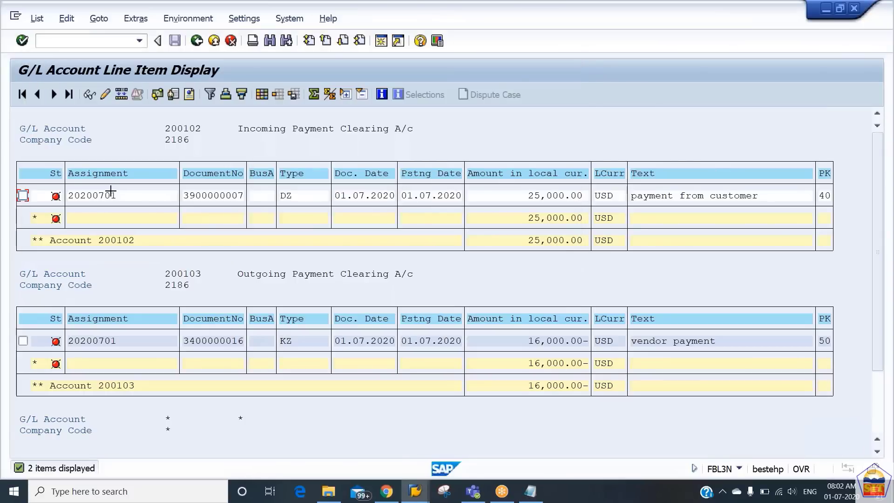
pyautogui.hotkey('ctrl', 'y')
pyautogui.moveTo(181, 195); pyautogui.dragTo(244, 198)
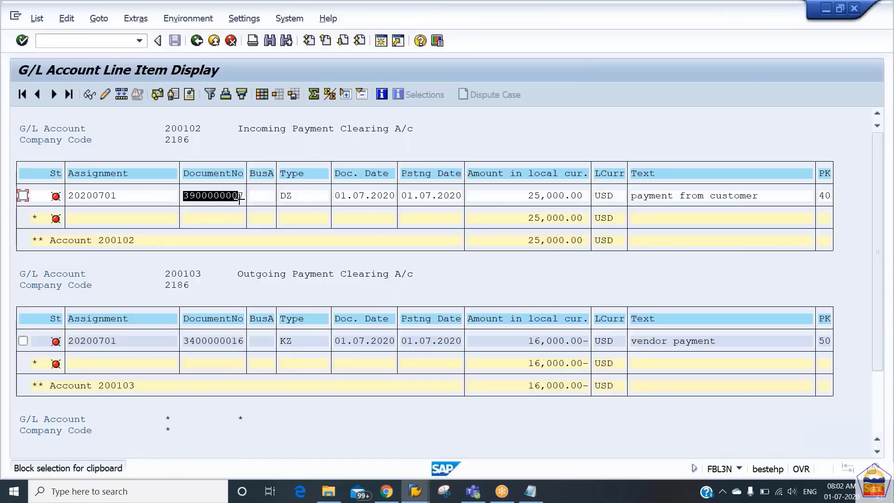
pyautogui.hotkey('ctrl', 'c')
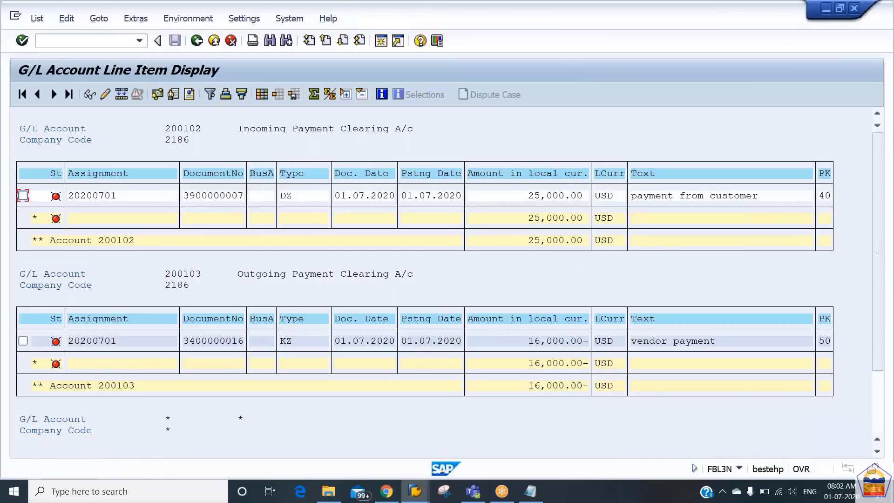
pyautogui.hotkey('alt', 'Tab')
pyautogui.hotkey('shift', 'Right')
pyautogui.hotkey('shift', 'Right')
pyautogui.hotkey('shift', 'Right')
pyautogui.hotkey('shift', 'Right')
pyautogui.hotkey('shift', 'Right')
pyautogui.hotkey('shift', 'Right')
pyautogui.hotkey('shift', 'Right')
pyautogui.hotkey('shift', 'Right')
pyautogui.hotkey('shift', 'Right')
pyautogui.hotkey('shift', 'Right')
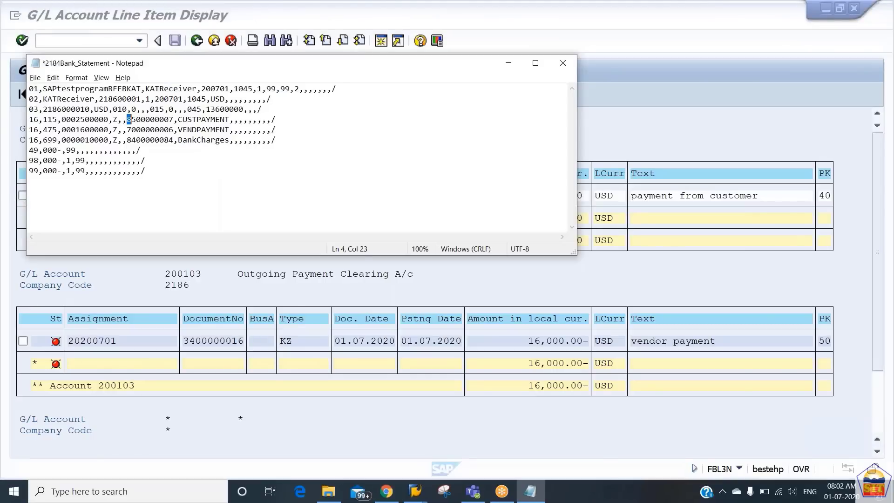
pyautogui.hotkey('ctrl', 'v')
pyautogui.press('Down')
pyautogui.hotkey('alt', 'Tab')
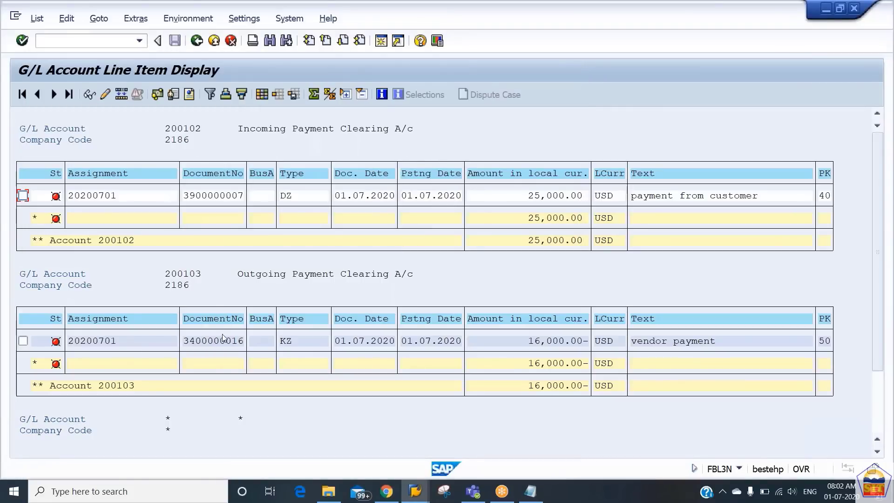
pyautogui.click(215, 341)
pyautogui.hotkey('ctrl', 'y')
pyautogui.moveTo(184, 340); pyautogui.dragTo(245, 340)
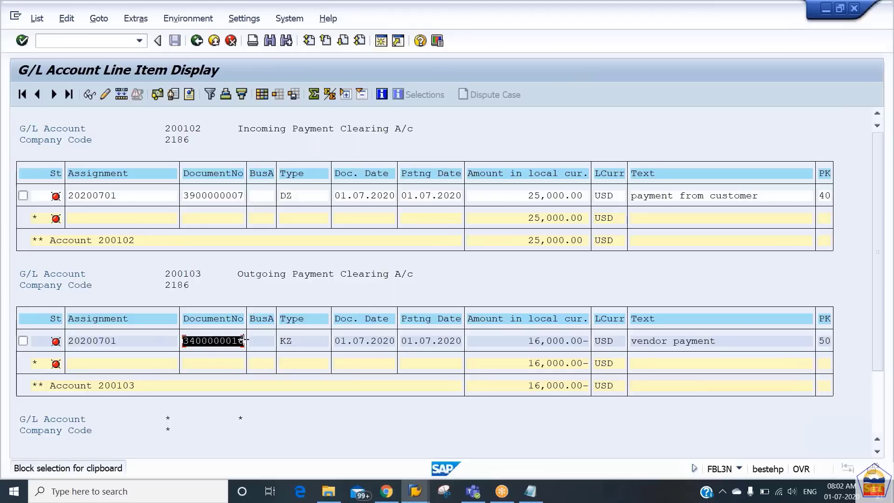
pyautogui.hotkey('ctrl', 'c')
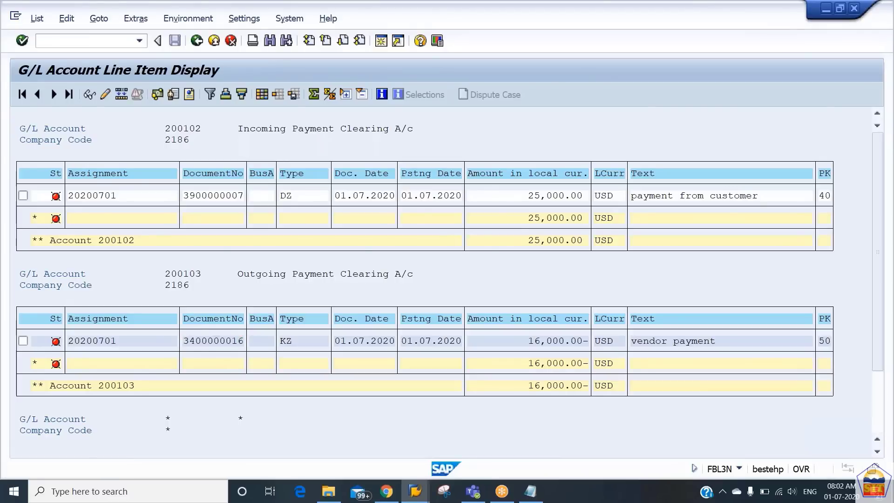
pyautogui.hotkey('alt', 'Tab')
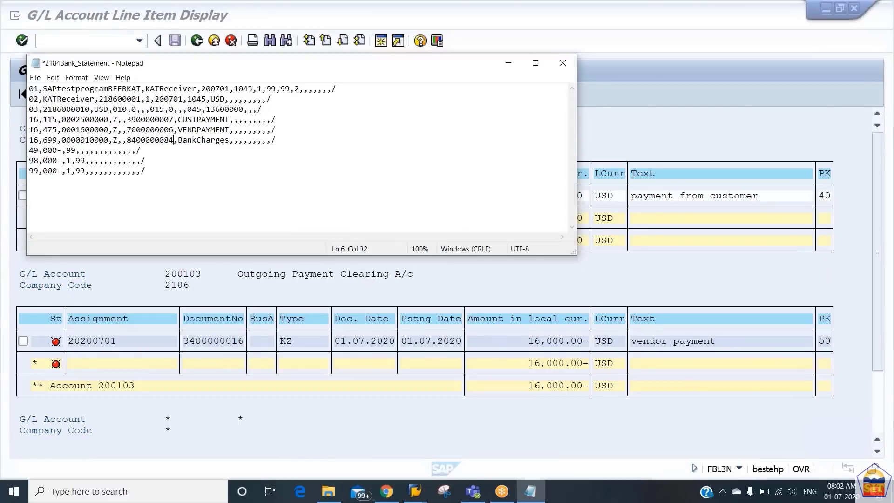
pyautogui.hotkey('shift', 'Left')
pyautogui.hotkey('shift', 'Left')
pyautogui.hotkey('shift', 'Left')
pyautogui.hotkey('shift', 'Left')
pyautogui.hotkey('shift', 'Left')
pyautogui.hotkey('shift', 'Left')
pyautogui.hotkey('shift', 'Left')
pyautogui.hotkey('shift', 'Left')
pyautogui.hotkey('shift', 'Left')
pyautogui.hotkey('shift', 'Left')
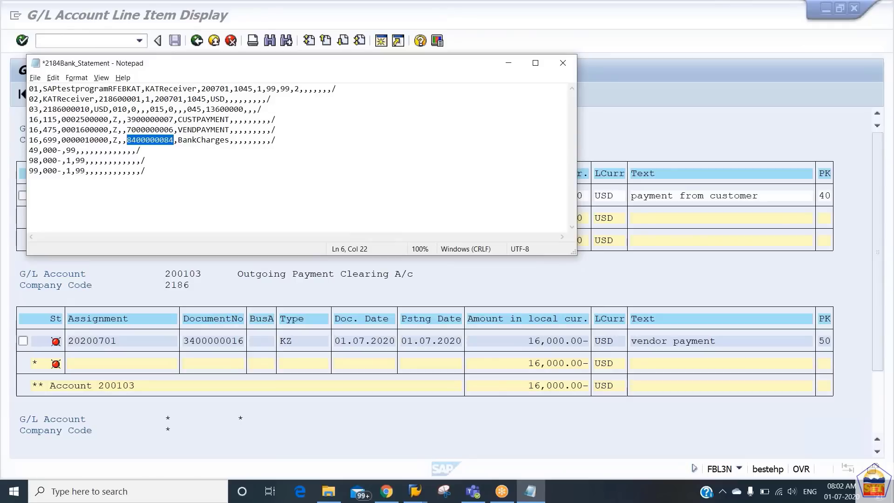
pyautogui.hotkey('ctrl', 'v')
# Examine the amount and document number fields of the CUSTPAYMENT, VENDPAYMENT and BankCharges lines.
pyautogui.press('Up')
pyautogui.press('Up')
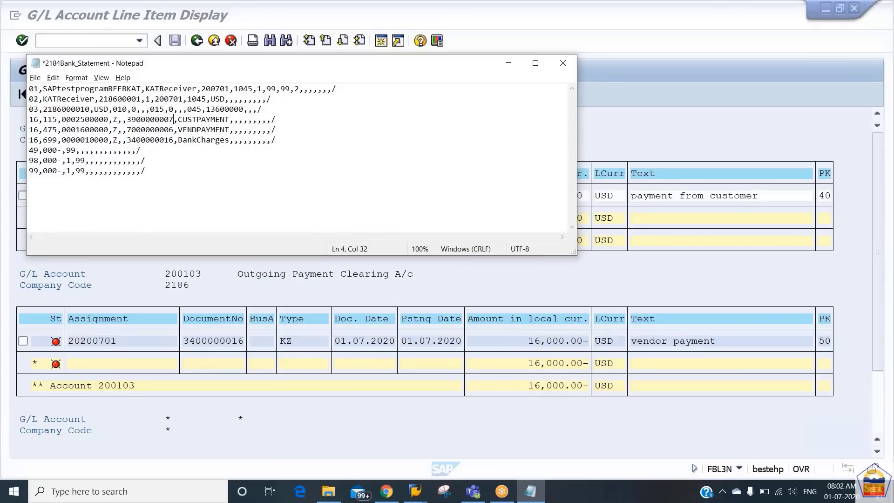
pyautogui.press('Down')
pyautogui.press('Left')
pyautogui.press('Left')
pyautogui.press('Left')
pyautogui.press('Left')
pyautogui.press('Left')
pyautogui.press('Left')
pyautogui.press('Left')
pyautogui.press('Left')
pyautogui.press('Left')
pyautogui.press('Left')
pyautogui.press('Left')
pyautogui.press('Left')
pyautogui.press('Left')
pyautogui.press('Left')
pyautogui.press('Left')
pyautogui.hotkey('shift', 'Right')
pyautogui.hotkey('shift', 'Right')
pyautogui.hotkey('shift', 'Left')
pyautogui.hotkey('shift', 'Left')
pyautogui.hotkey('shift', 'Left')
pyautogui.hotkey('shift', 'Left')
pyautogui.hotkey('shift', 'Left')
pyautogui.hotkey('shift', 'Left')
pyautogui.hotkey('shift', 'Left')
pyautogui.hotkey('shift', 'Left')
pyautogui.press('Left')
pyautogui.press('Left')
pyautogui.hotkey('shift', 'Right')
pyautogui.hotkey('shift', 'Right')
pyautogui.hotkey('shift', 'Right')
pyautogui.hotkey('shift', 'Right')
pyautogui.hotkey('shift', 'Right')
pyautogui.hotkey('shift', 'Right')
pyautogui.hotkey('shift', 'Right')
pyautogui.hotkey('shift', 'Right')
pyautogui.hotkey('shift', 'Right')
pyautogui.hotkey('shift', 'Right')
pyautogui.press('Up')
pyautogui.hotkey('shift', 'Left')
pyautogui.hotkey('shift', 'Left')
pyautogui.hotkey('shift', 'Left')
pyautogui.hotkey('shift', 'Left')
pyautogui.hotkey('shift', 'Left')
pyautogui.press('Up')
pyautogui.hotkey('shift', 'Left')
pyautogui.hotkey('shift', 'Left')
pyautogui.press('Down')
pyautogui.press('Down')
# Save a copy of the statement as 2186Bank_Statement in the Test Files folder and close Notepad.
pyautogui.hotkey('ctrl', 'shift', 's')
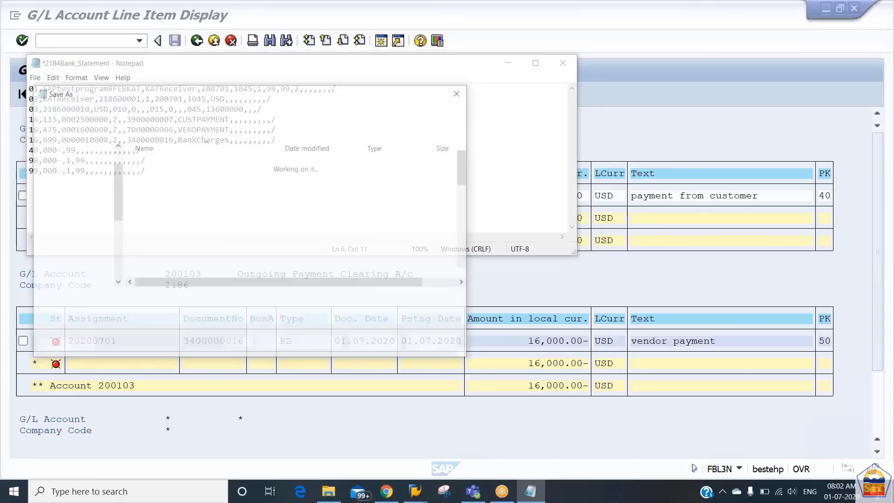
pyautogui.click(201, 295)
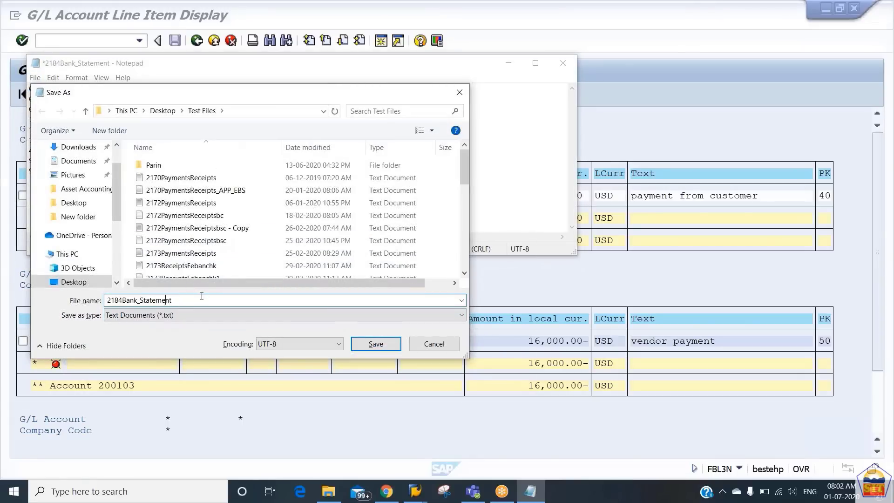
pyautogui.press('Left')
pyautogui.press('Left')
pyautogui.press('Left')
pyautogui.press('Left')
pyautogui.press('Left')
pyautogui.press('Left')
pyautogui.press('Left')
pyautogui.press('Left')
pyautogui.press('Left')
pyautogui.press('Left')
pyautogui.press('Left')
pyautogui.press('Left')
pyautogui.press('Left')
pyautogui.press('Left')
pyautogui.press('Left')
pyautogui.press('Left')
pyautogui.press('Left')
pyautogui.press('Right')
pyautogui.press('Right')
pyautogui.press('Delete')
pyautogui.write('6')
pyautogui.click(376, 344)
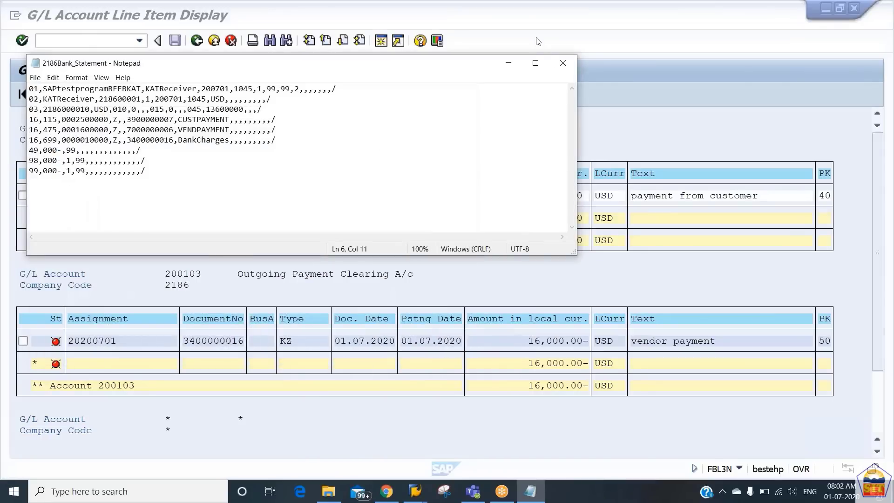
pyautogui.click(562, 64)
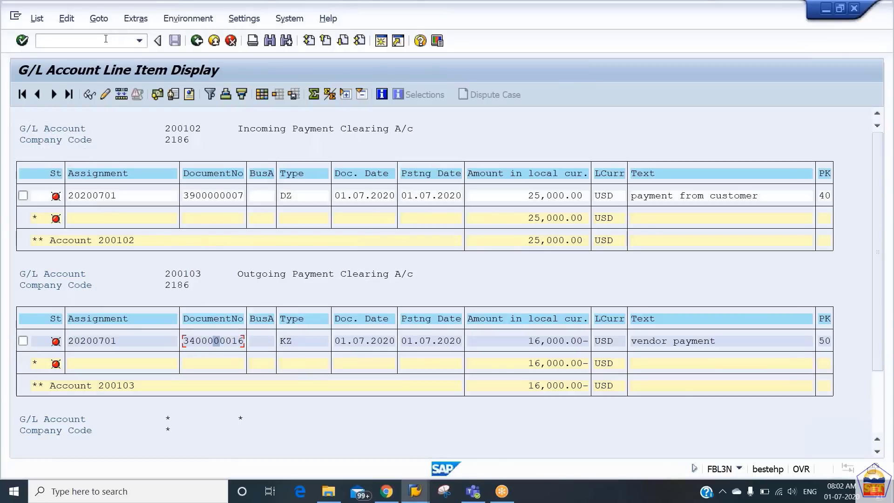
# Start transaction FF_5, enable Import data and set the electronic bank statement format to A BAI format.
pyautogui.write('/nff_5')
pyautogui.press('Return')
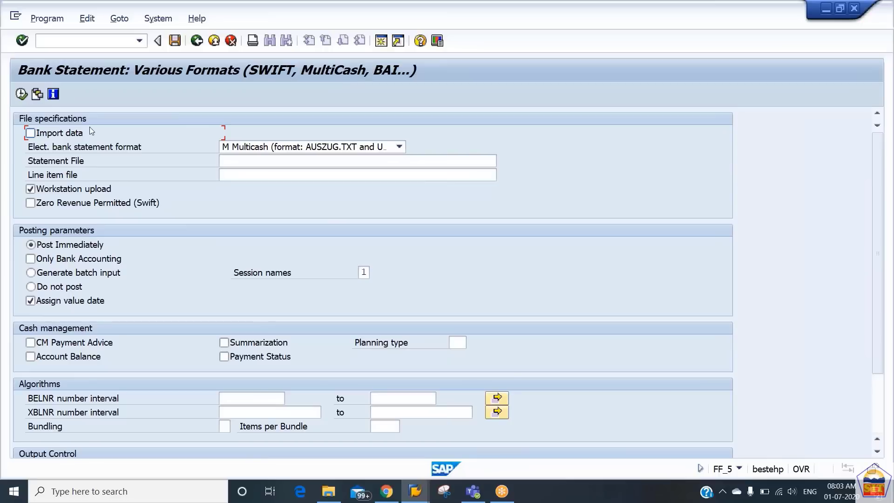
pyautogui.click(48, 137)
pyautogui.click(268, 148)
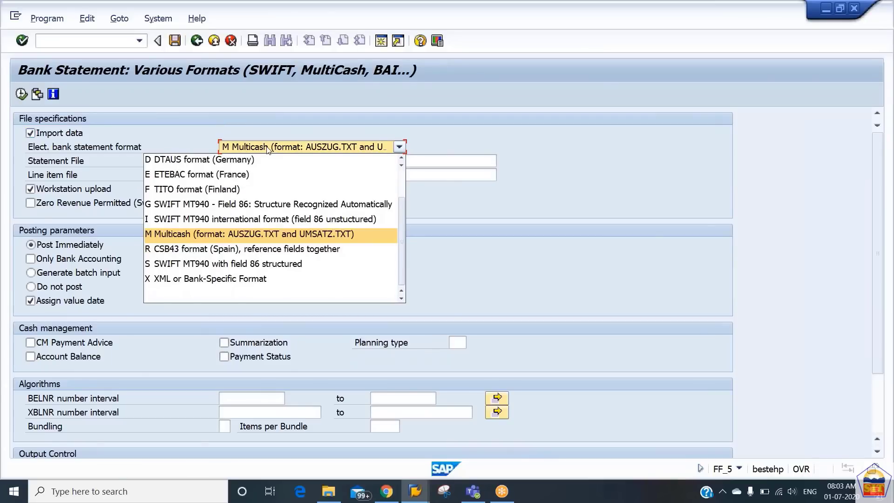
pyautogui.click(402, 175)
pyautogui.click(281, 173)
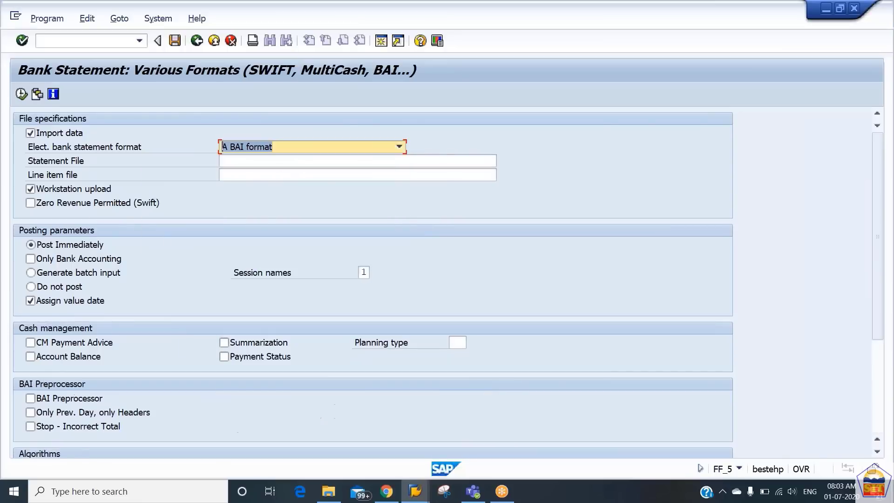
pyautogui.click(308, 150)
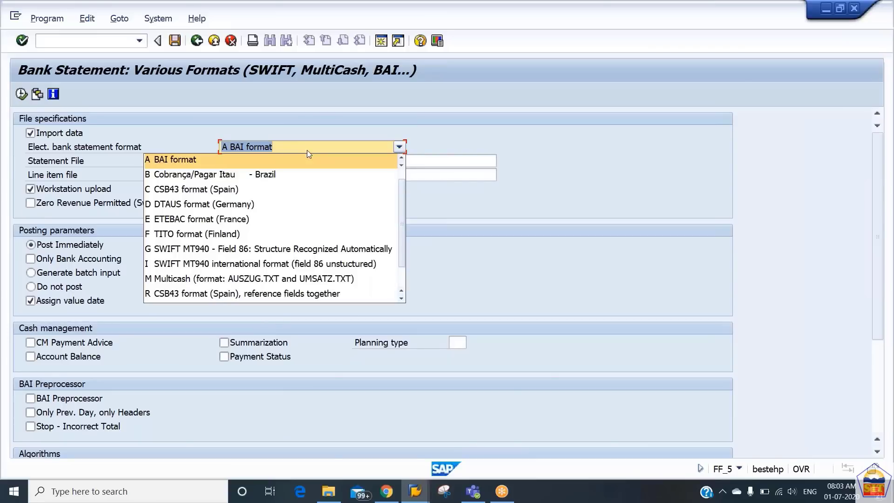
pyautogui.click(307, 150)
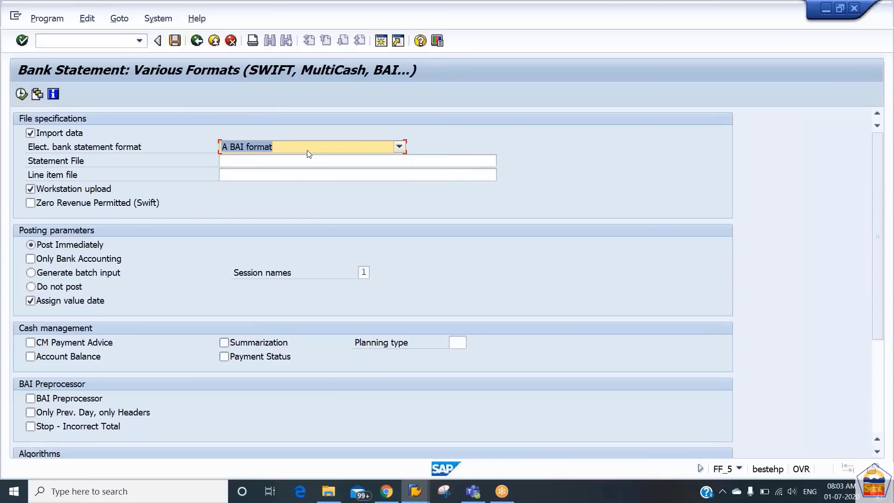
# Choose 2186Bank_Statement from the desktop's Test Files folder as the Statement File.
pyautogui.click(345, 162)
pyautogui.click(501, 164)
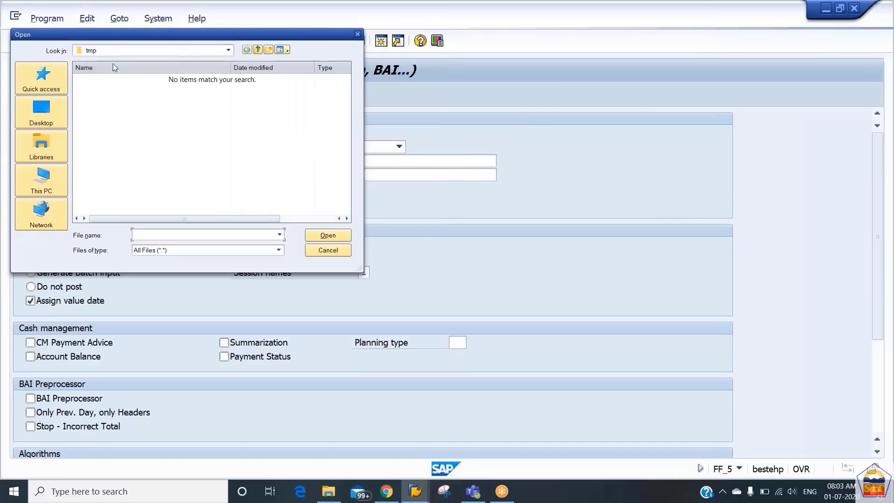
pyautogui.click(46, 117)
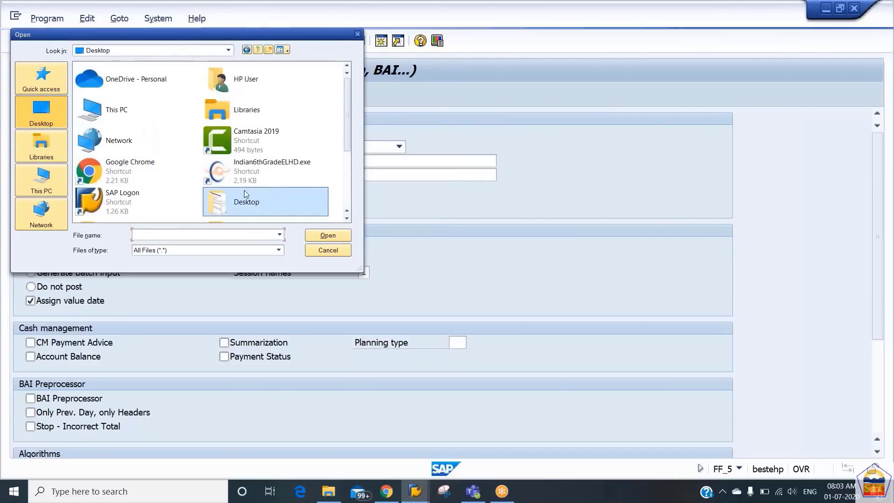
pyautogui.press('Down')
pyautogui.press('Down')
pyautogui.press('Return')
pyautogui.press('Down')
pyautogui.press('Down')
pyautogui.press('Down')
pyautogui.press('Down')
pyautogui.press('Down')
pyautogui.press('Down')
pyautogui.press('Down')
pyautogui.press('Down')
pyautogui.press('Down')
pyautogui.press('Down')
pyautogui.press('Down')
pyautogui.press('Down')
pyautogui.press('Down')
pyautogui.press('Down')
pyautogui.press('Down')
pyautogui.press('Down')
pyautogui.press('Down')
pyautogui.press('Down')
pyautogui.press('Down')
pyautogui.press('Down')
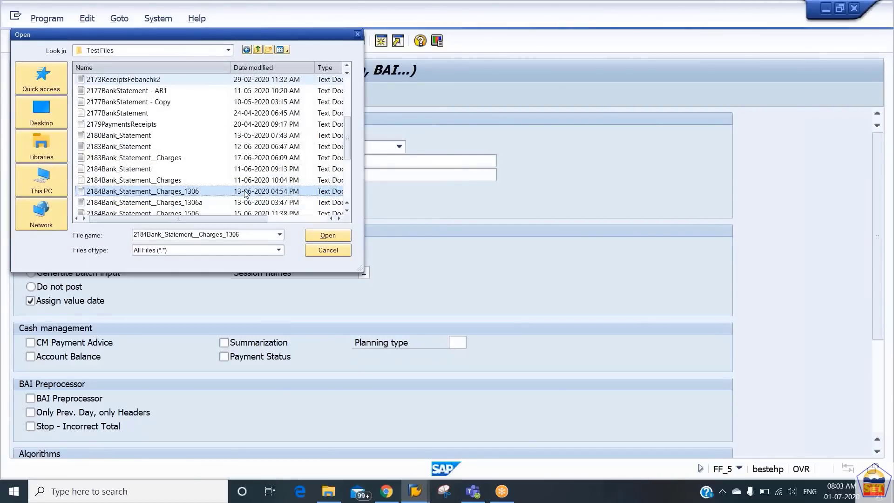
pyautogui.press('Down')
pyautogui.press('Down')
pyautogui.press('Down')
pyautogui.press('Down')
pyautogui.press('Down')
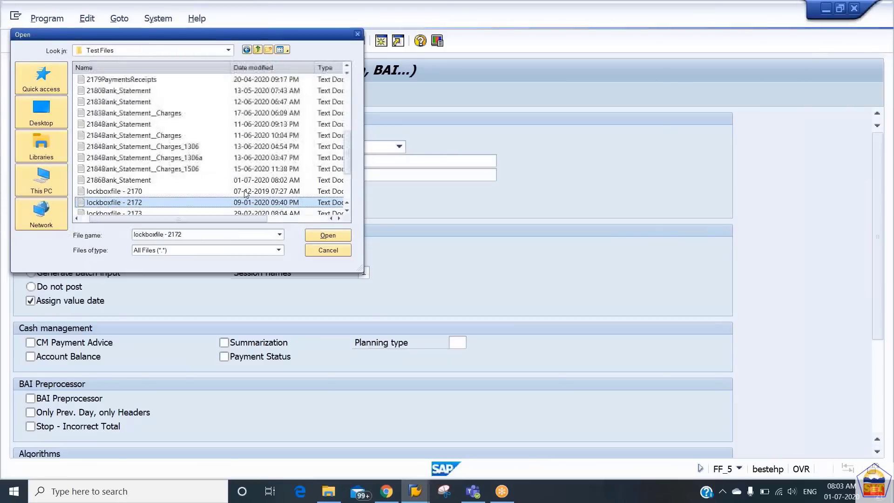
pyautogui.press('Up')
pyautogui.press('Up')
pyautogui.press('Up')
pyautogui.press('Down')
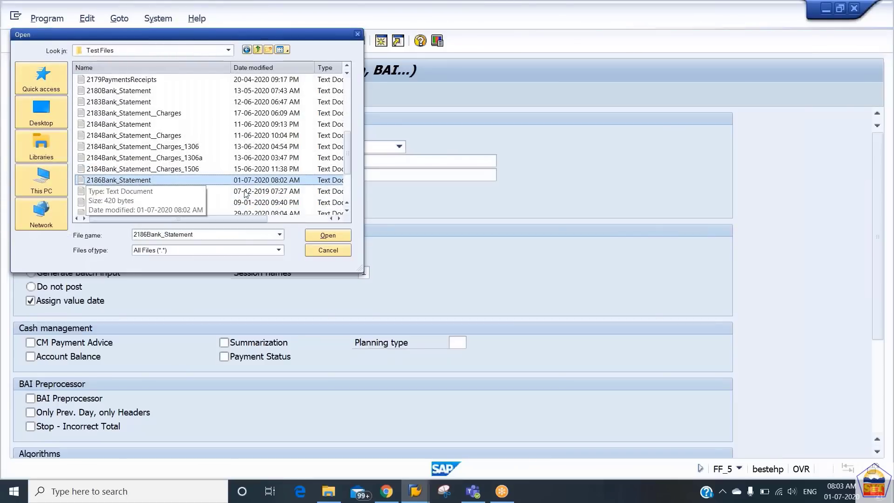
pyautogui.doubleClick(210, 181)
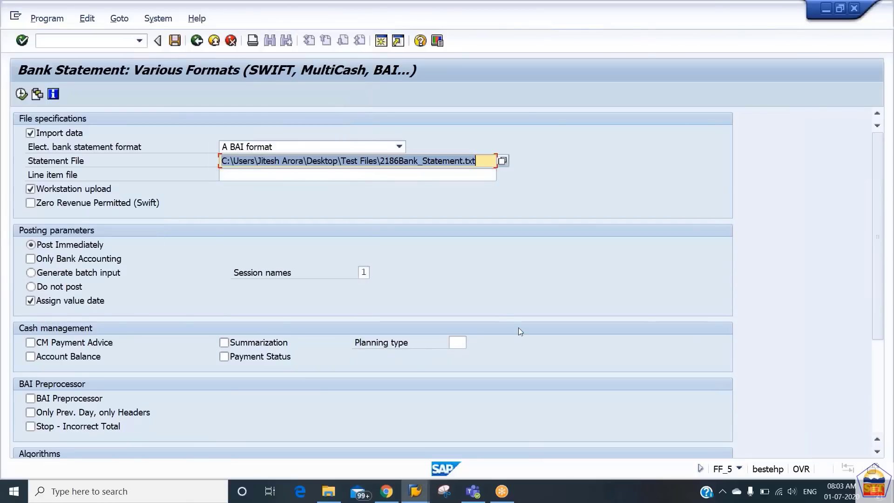
pyautogui.moveTo(879, 227); pyautogui.dragTo(885, 318)
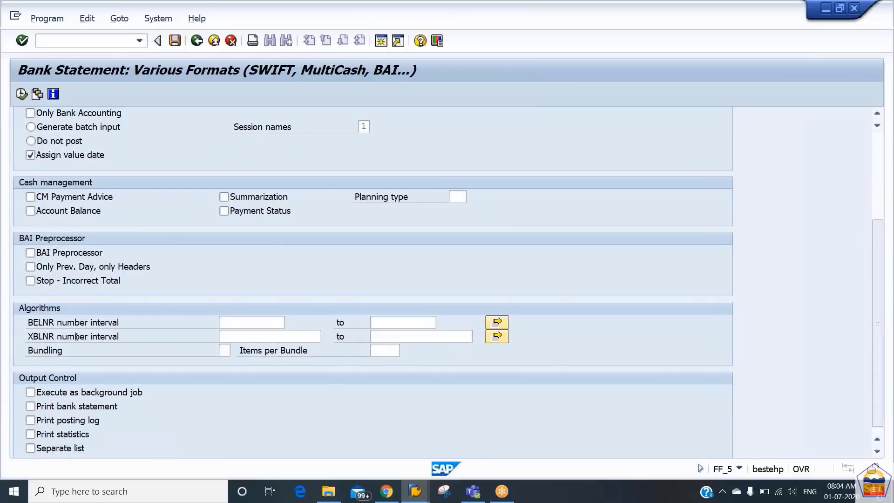
pyautogui.click(230, 317)
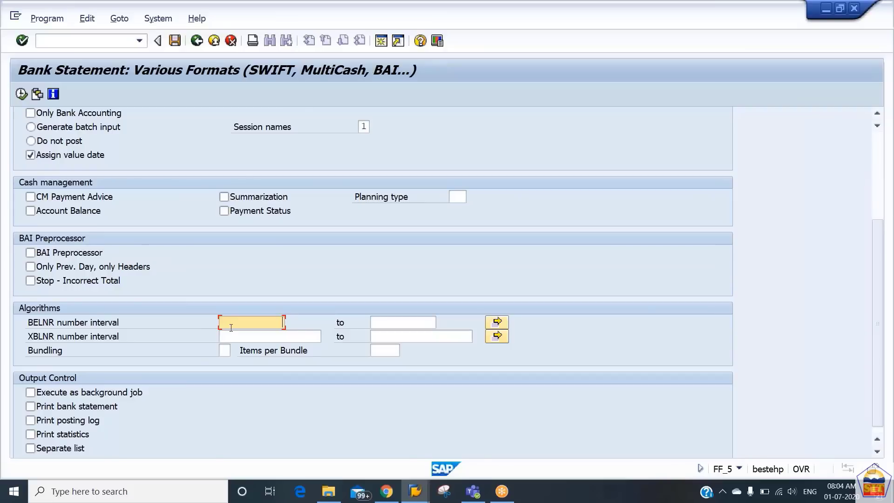
pyautogui.write('1')
pyautogui.press('Tab')
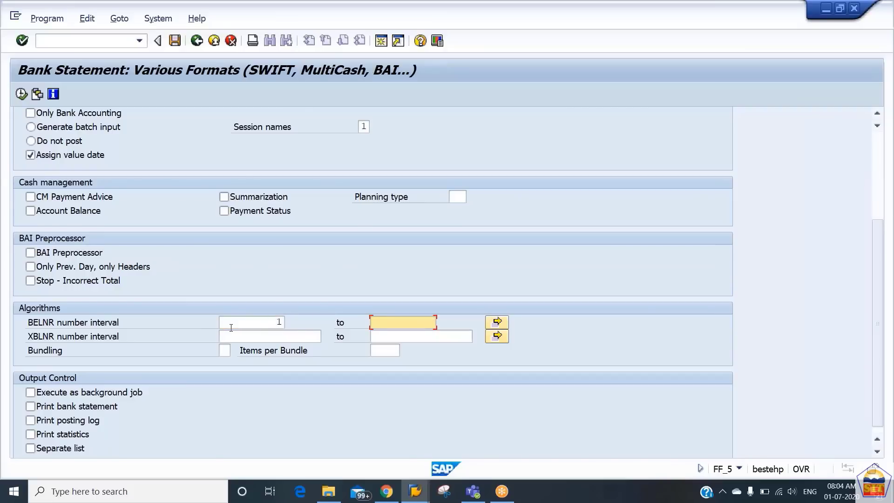
pyautogui.write('9999999999')
pyautogui.press('Tab')
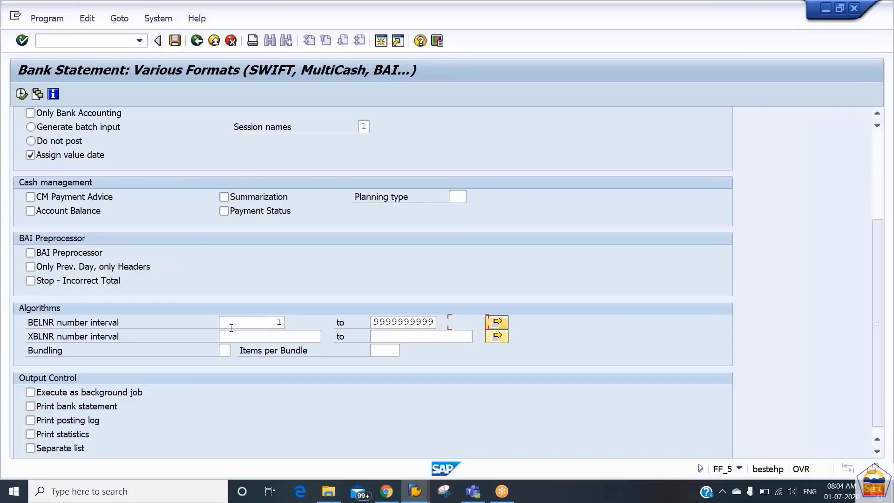
pyautogui.press('Tab')
pyautogui.write('1')
pyautogui.press('Tab')
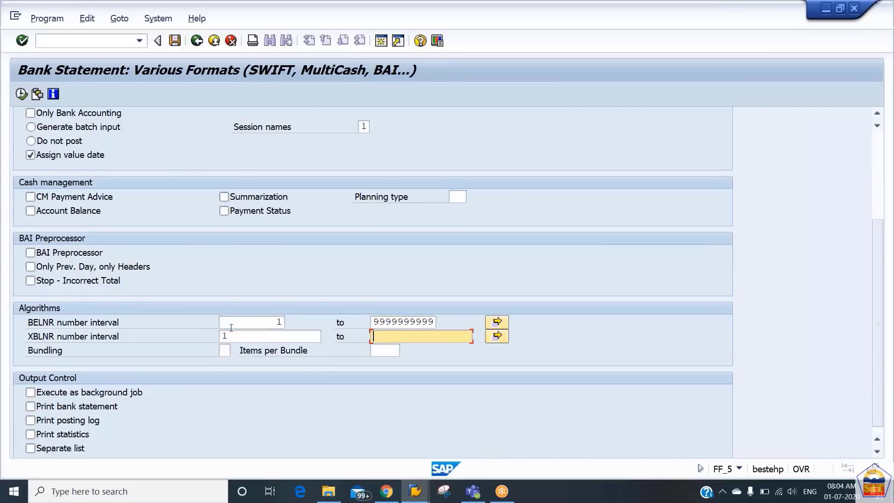
pyautogui.hotkey('shift', 'Tab')
pyautogui.hotkey('shift', 'Tab')
pyautogui.press('Tab')
pyautogui.press('Tab')
pyautogui.write('999')
pyautogui.press('Down')
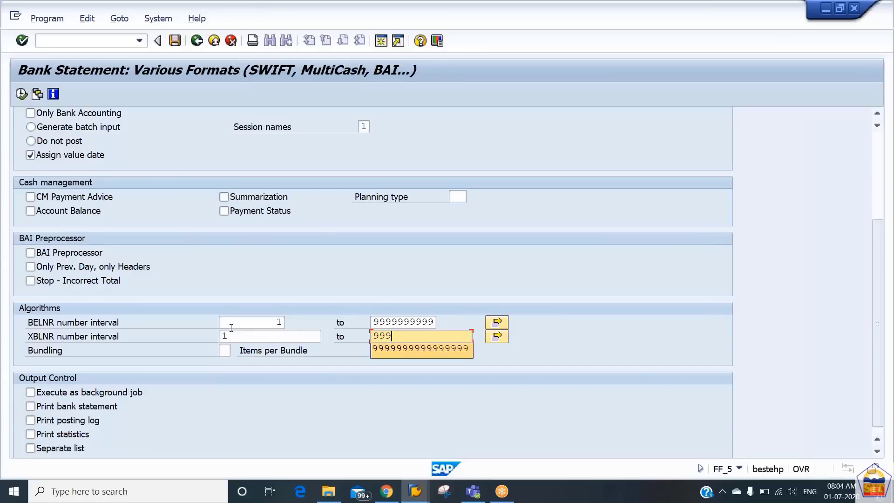
pyautogui.press('Tab')
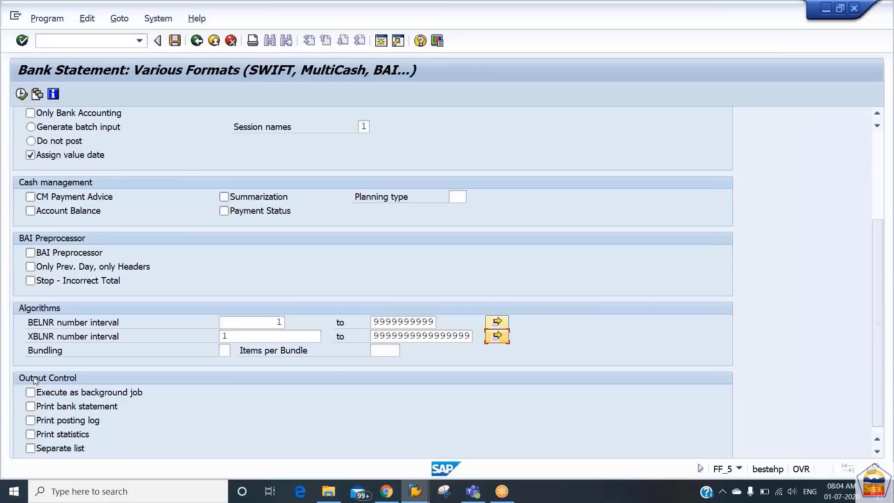
# Enable Print bank statement, Print posting log and Print statistics, and try to run the bank statement import.
pyautogui.click(52, 406)
pyautogui.click(58, 420)
pyautogui.click(59, 434)
pyautogui.click(21, 95)
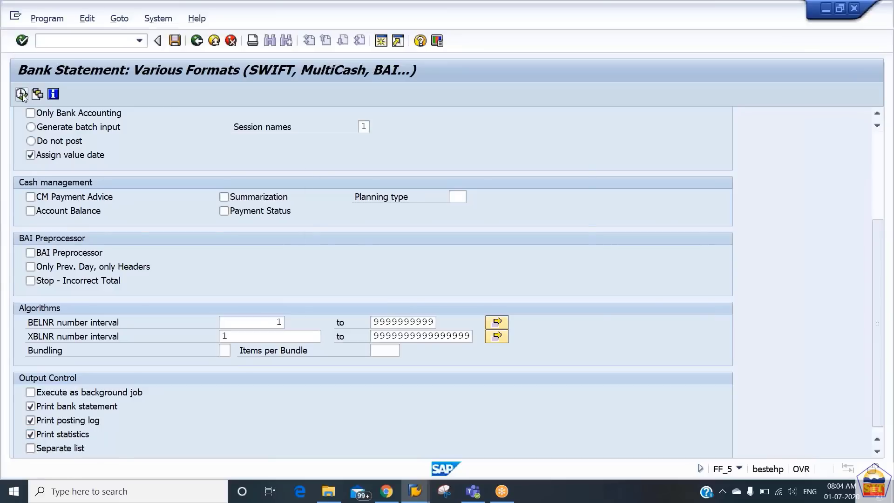
pyautogui.click(339, 265)
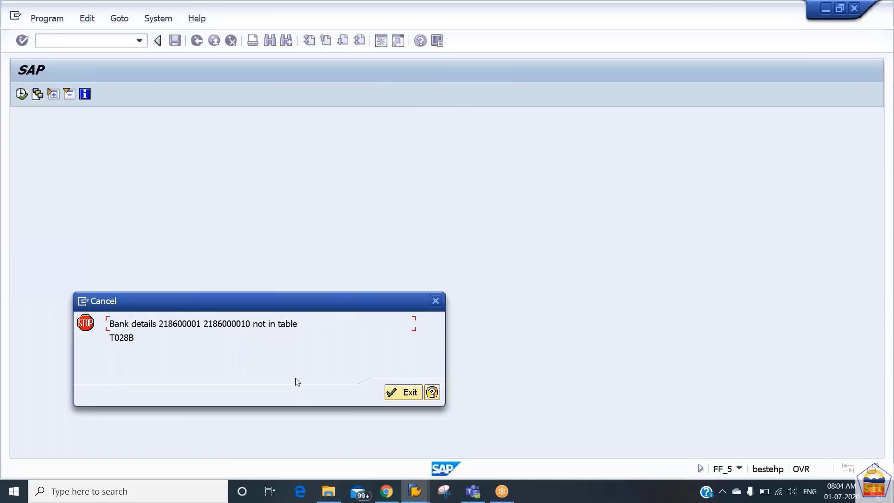
# Open the 2186Bank_Statement text file from the Test Files folder to check its bank details.
pyautogui.hotkey('alt', 'Tab')
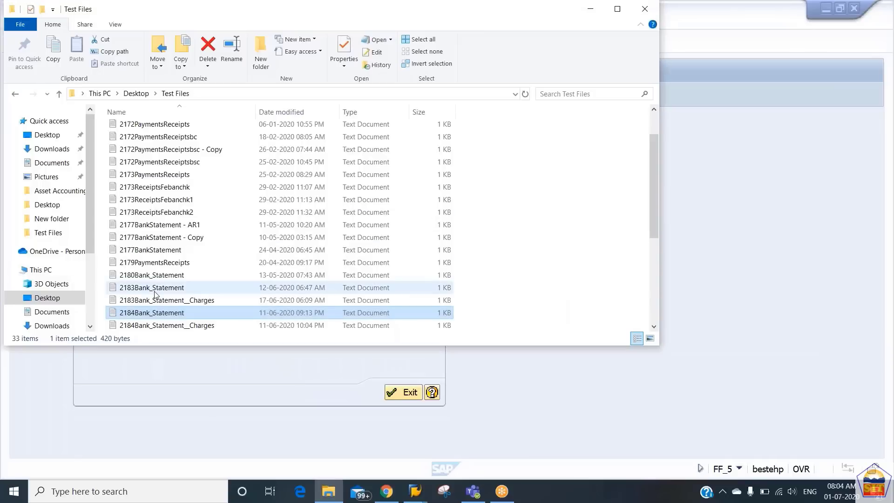
pyautogui.press('Down')
pyautogui.press('Down')
pyautogui.press('Down')
pyautogui.press('Down')
pyautogui.press('Down')
pyautogui.press('Down')
pyautogui.press('Down')
pyautogui.press('Down')
pyautogui.press('Down')
pyautogui.press('Down')
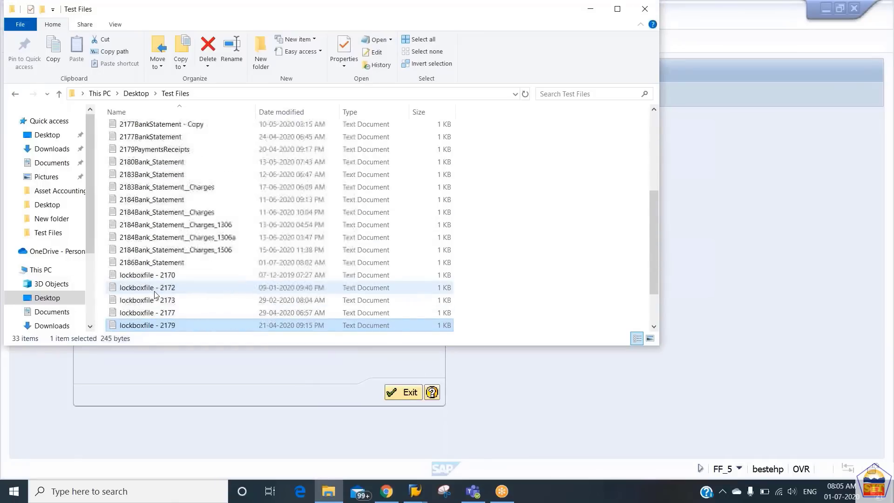
pyautogui.press('Down')
pyautogui.press('Down')
pyautogui.press('Down')
pyautogui.press('Down')
pyautogui.press('Up')
pyautogui.press('Up')
pyautogui.press('Up')
pyautogui.press('Up')
pyautogui.press('Up')
pyautogui.press('Up')
pyautogui.press('Up')
pyautogui.press('Up')
pyautogui.press('Up')
pyautogui.press('Up')
pyautogui.press('Down')
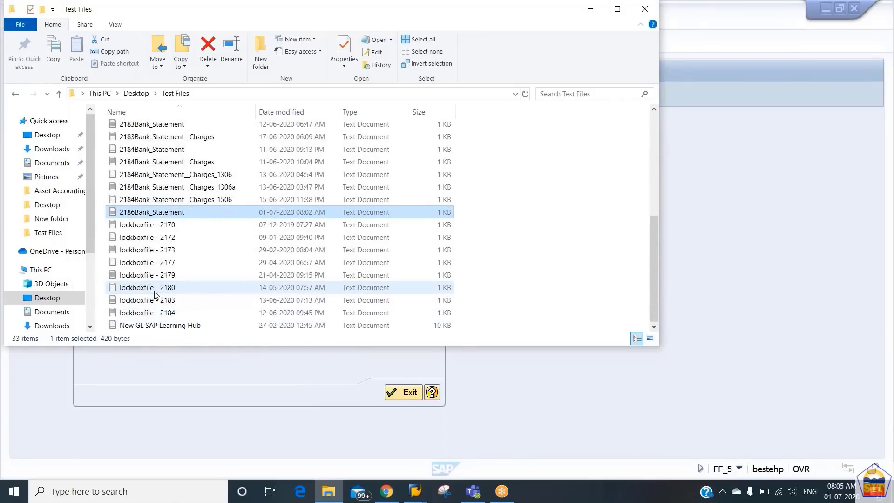
pyautogui.press('Return')
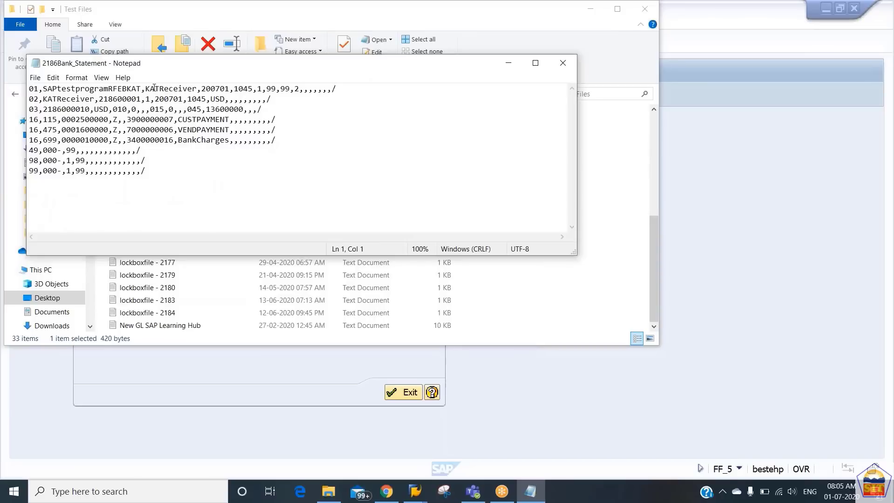
pyautogui.click(155, 88)
# Return to SAP, exit the stopped import and display the CITI1 bank account details in FI12 for company code 2186.
pyautogui.hotkey('alt', 'Tab')
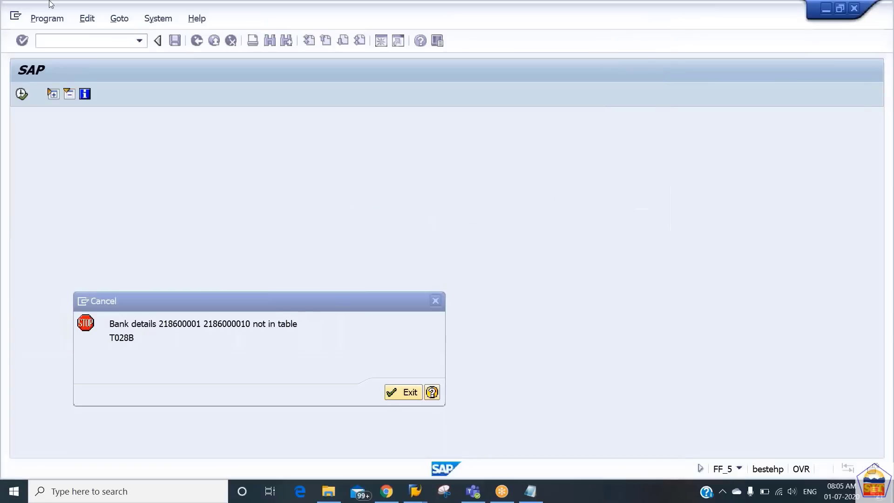
pyautogui.press('Return')
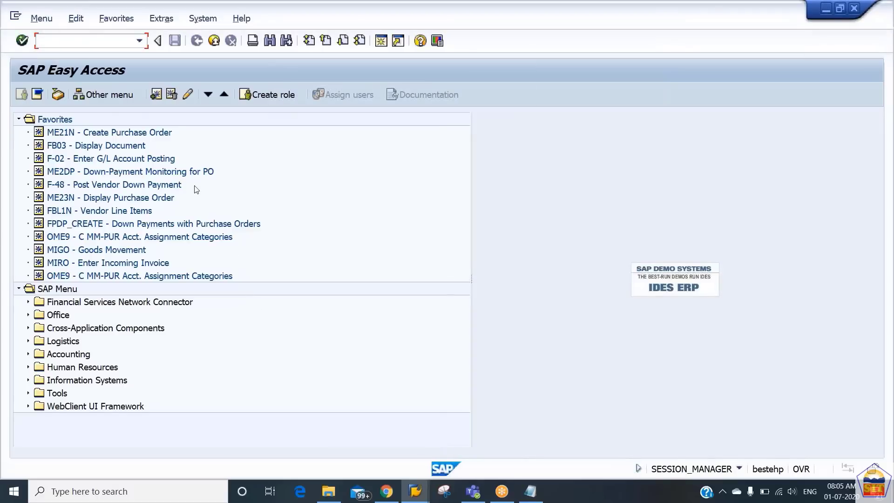
pyautogui.write('/nfi')
pyautogui.press('BackSpace')
pyautogui.write('fi12')
pyautogui.press('Return')
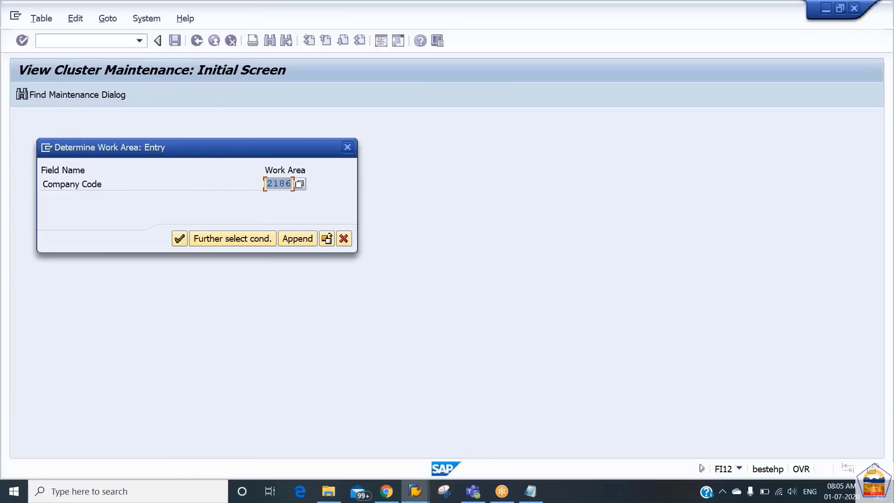
pyautogui.press('Return')
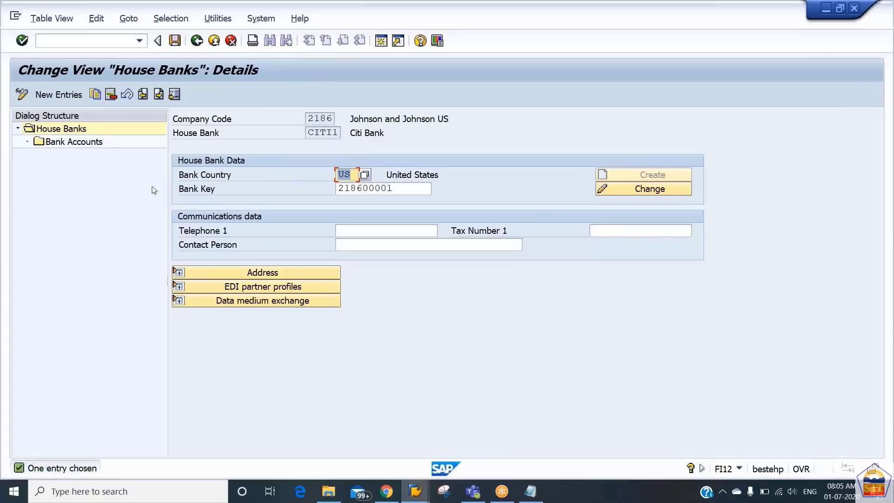
pyautogui.doubleClick(73, 141)
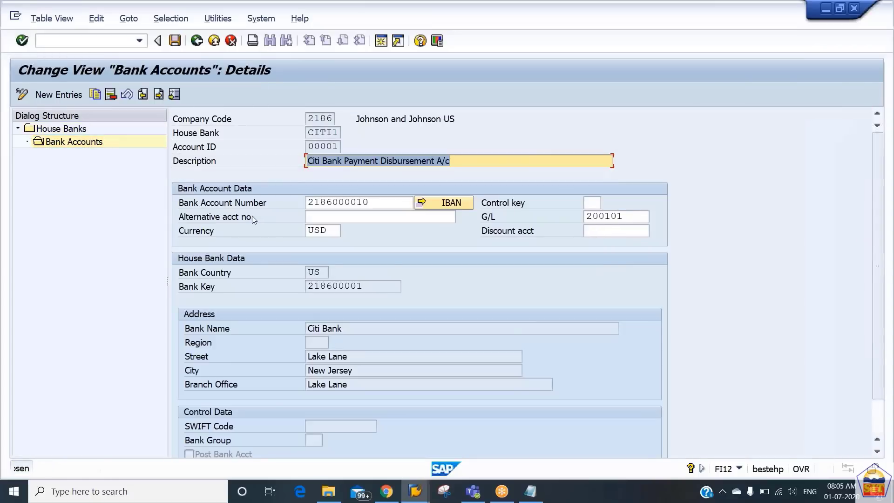
pyautogui.press('Tab')
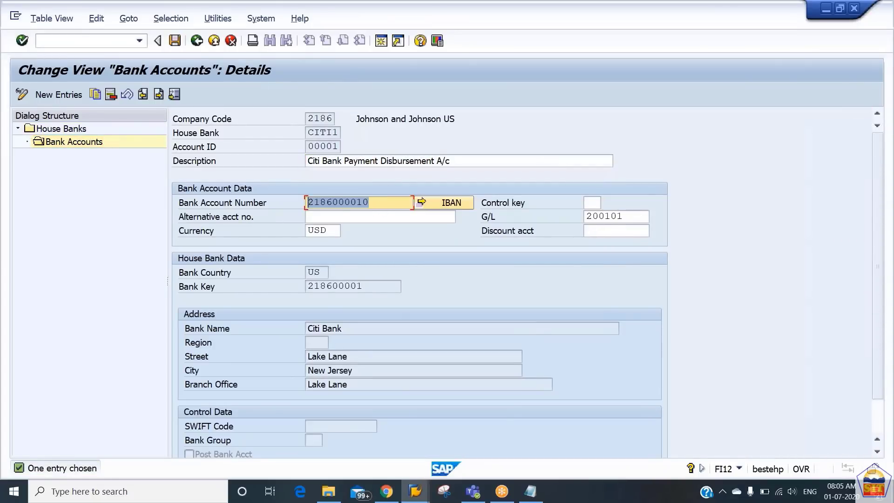
# Check the bank key and account number lines of the Notepad statement file against the FI12 bank account details.
pyautogui.hotkey('alt', 'Tab')
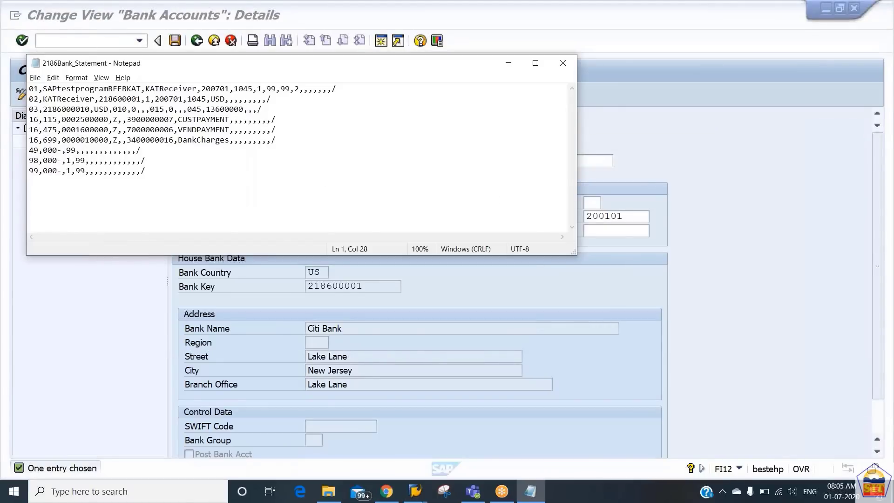
pyautogui.press('Down')
pyautogui.press('Down')
pyautogui.press('Left')
pyautogui.press('Left')
pyautogui.press('Left')
pyautogui.press('Left')
pyautogui.press('Left')
pyautogui.press('Left')
pyautogui.press('Left')
pyautogui.press('Down')
pyautogui.press('Left')
pyautogui.press('Left')
pyautogui.press('Left')
pyautogui.press('Left')
pyautogui.press('Left')
pyautogui.press('Left')
pyautogui.press('Left')
pyautogui.press('Right')
pyautogui.press('Right')
pyautogui.press('Right')
pyautogui.press('Right')
pyautogui.hotkey('alt', 'Tab')
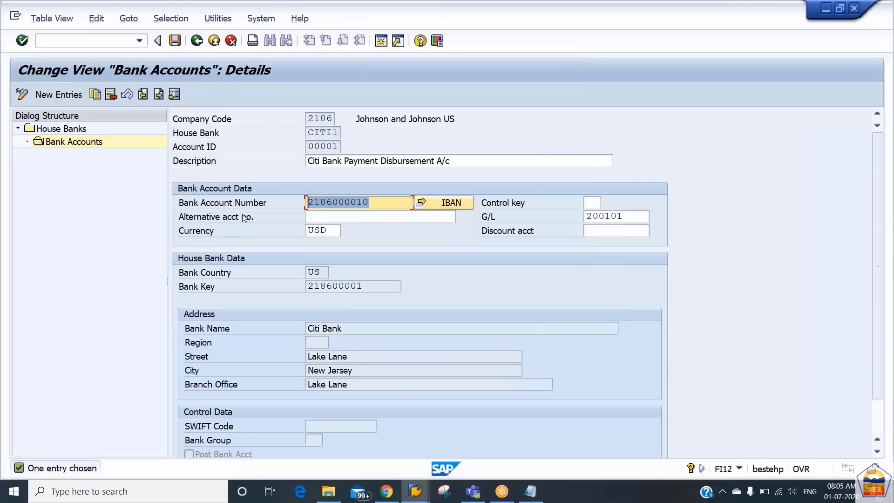
# Open OT83 for chart of accounts CA86 and display the external transaction types assigned to transaction type 86_BAI2.
pyautogui.click(95, 39)
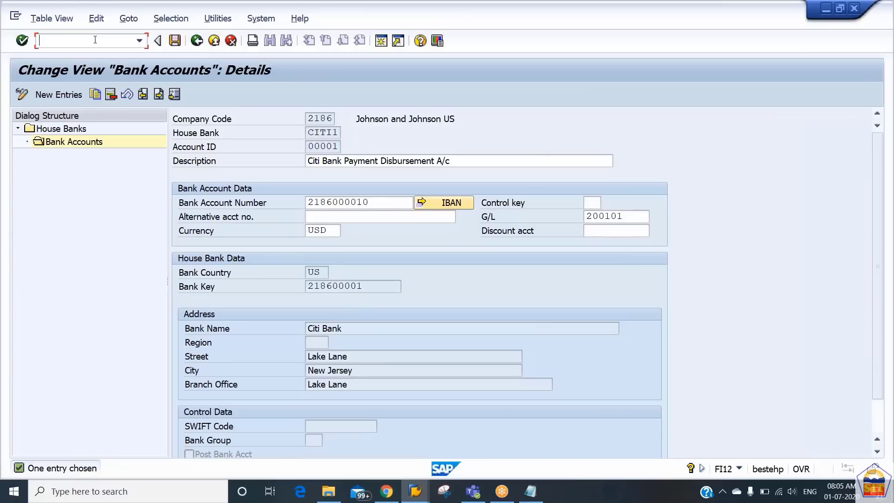
pyautogui.write('/not83')
pyautogui.press('Return')
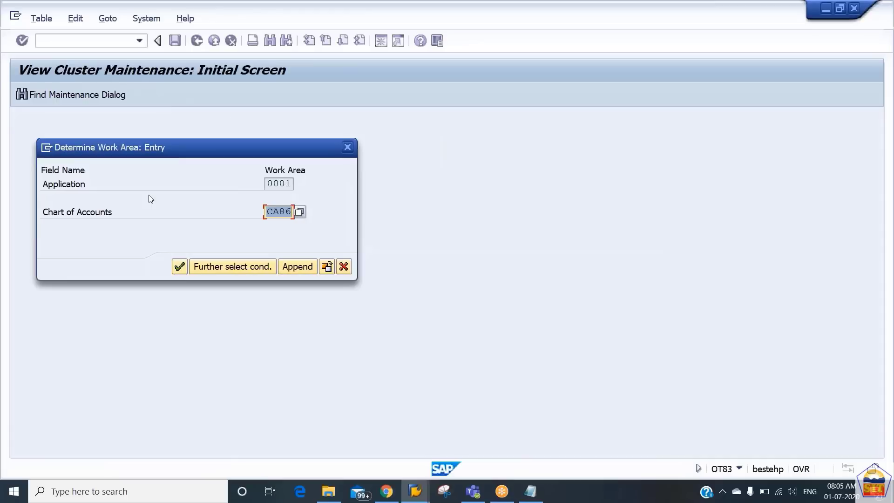
pyautogui.press('Return')
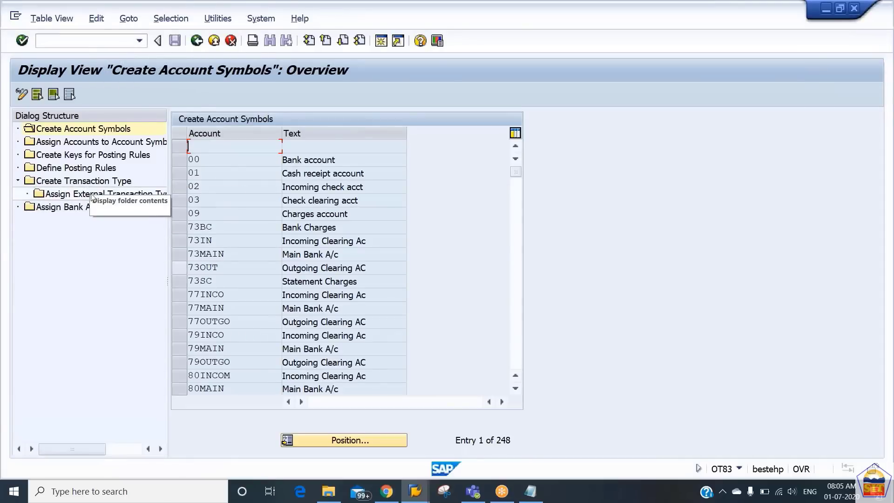
pyautogui.click(83, 184)
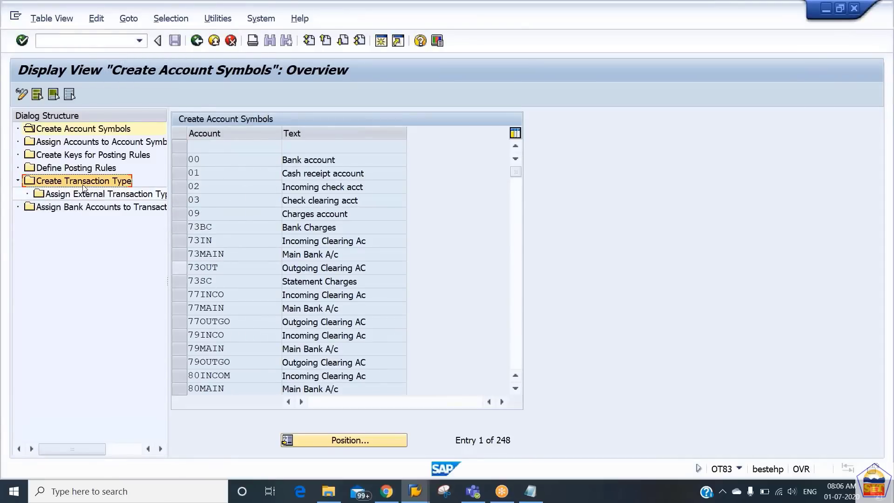
pyautogui.doubleClick(85, 187)
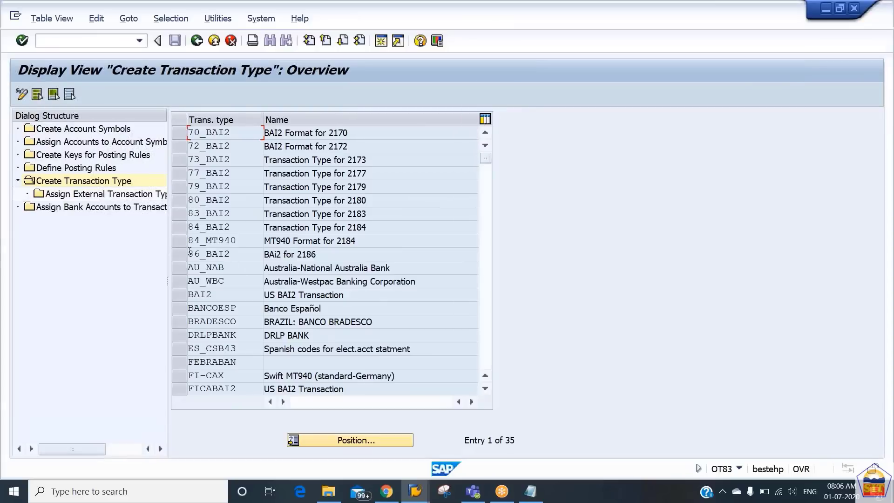
pyautogui.click(190, 254)
pyautogui.click(178, 256)
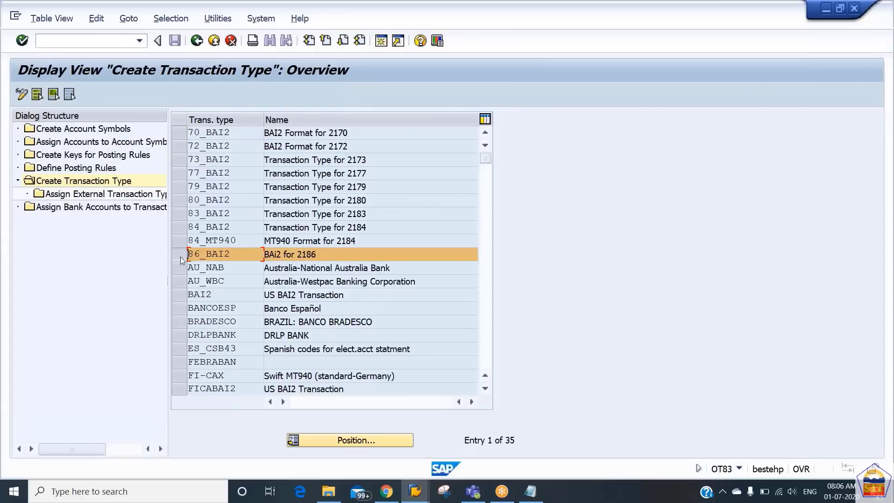
pyautogui.doubleClick(96, 195)
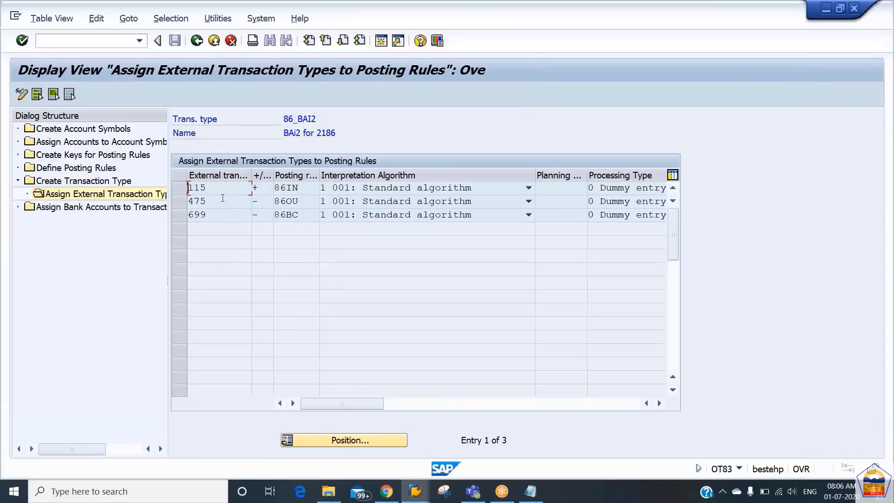
# Look up bank key 218600001 in the assignment of bank accounts to transaction types.
pyautogui.doubleClick(111, 209)
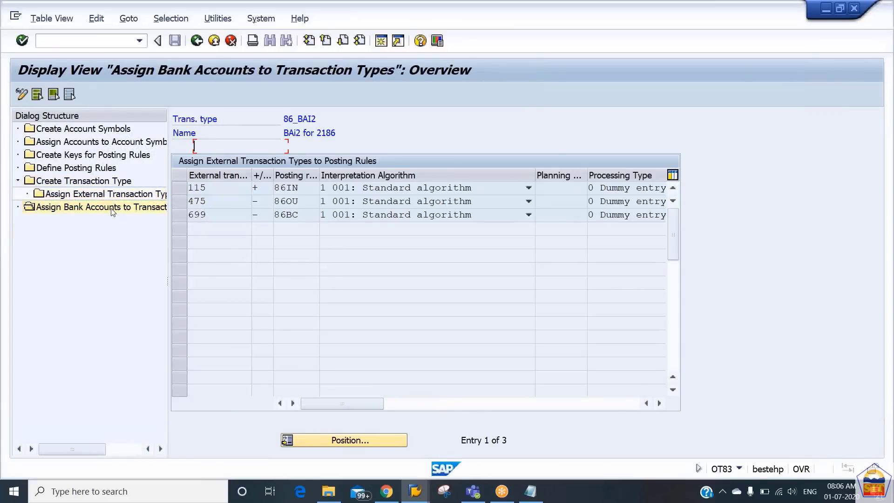
pyautogui.click(347, 438)
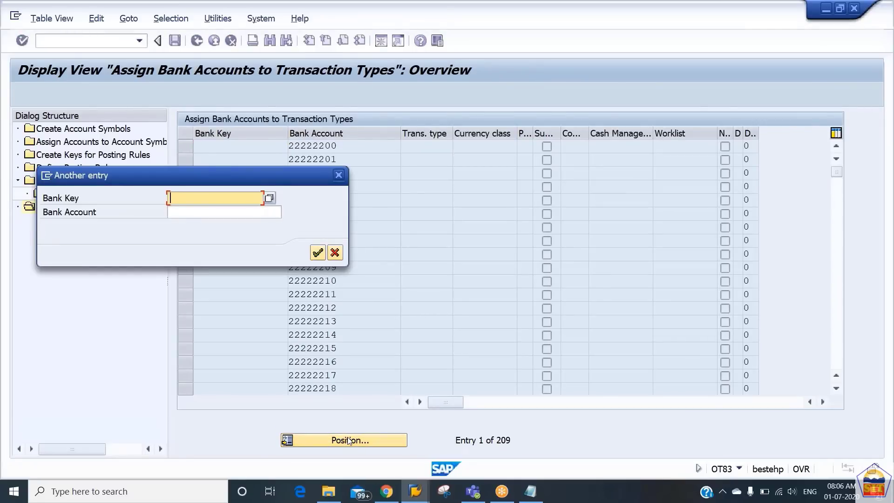
pyautogui.write('218')
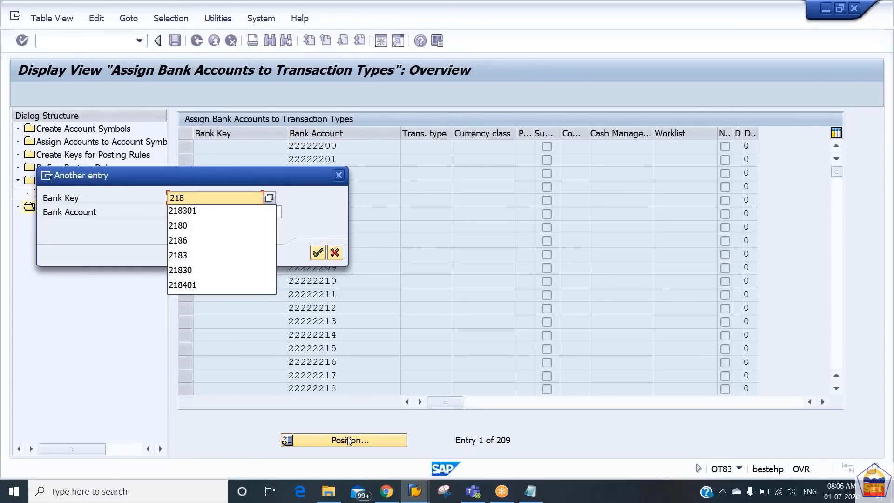
pyautogui.write('6')
pyautogui.write('00001')
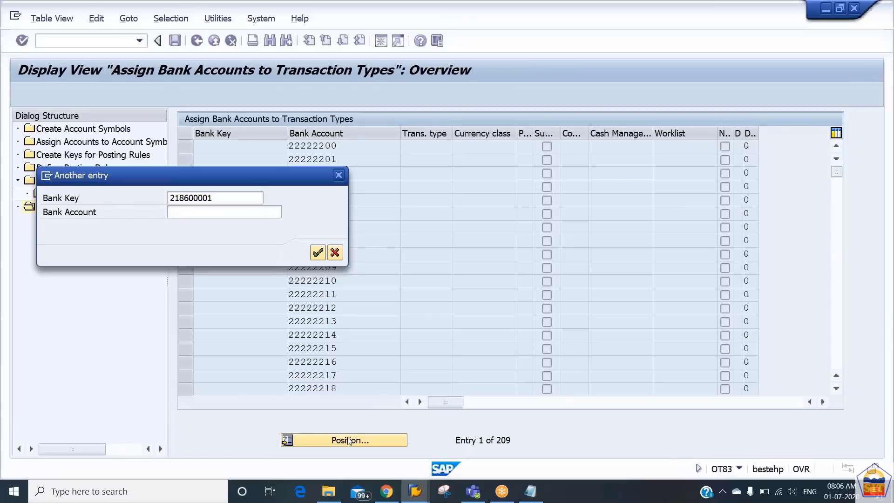
pyautogui.press('Return')
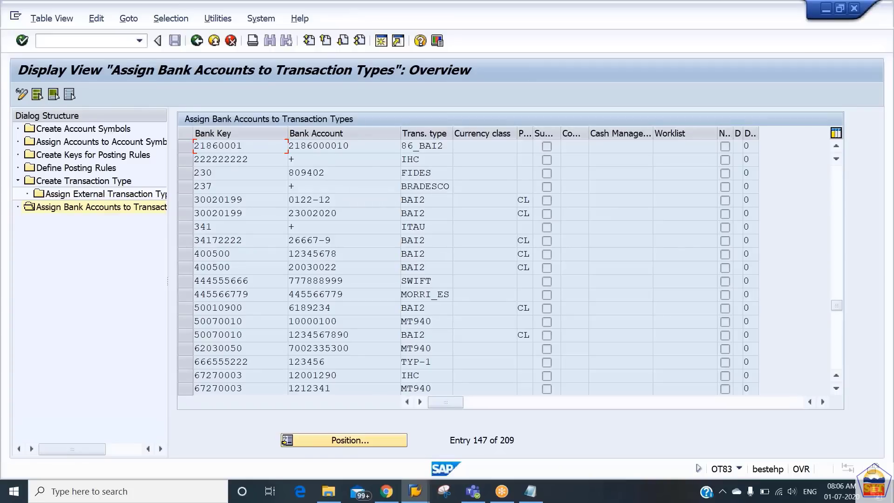
pyautogui.moveTo(241, 145); pyautogui.dragTo(193, 146)
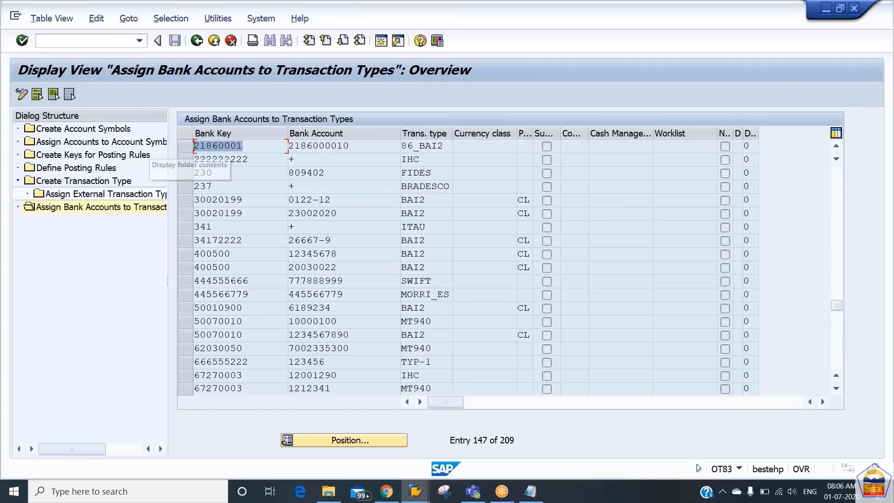
pyautogui.click(185, 145)
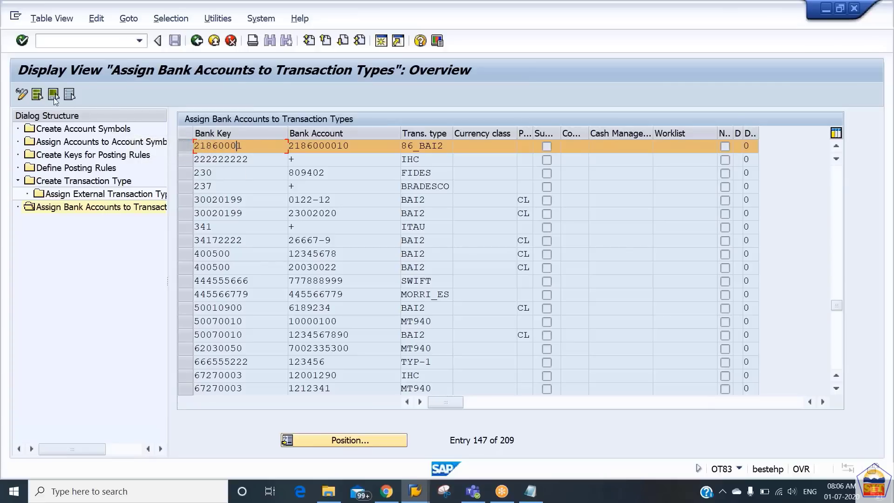
# Switch the assignments to change mode, delete the 86_BAI2 entry with bank key 21860001 and save the deletion to the customizing request.
pyautogui.click(21, 94)
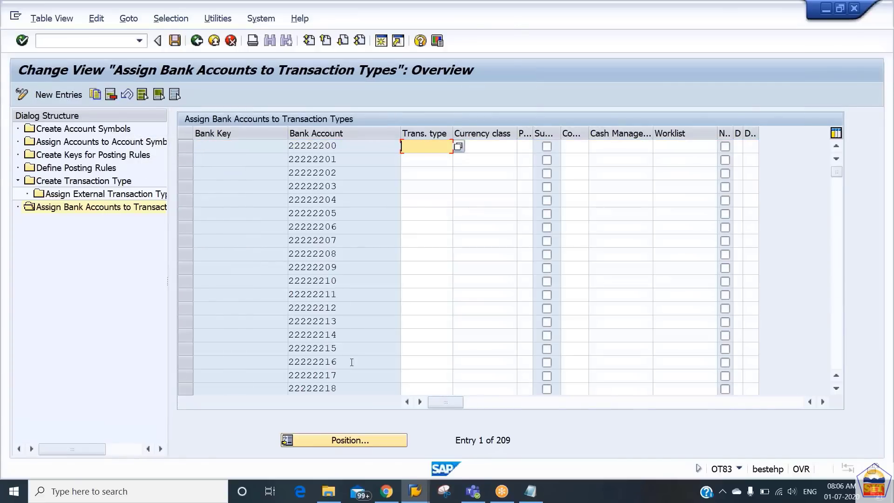
pyautogui.click(370, 441)
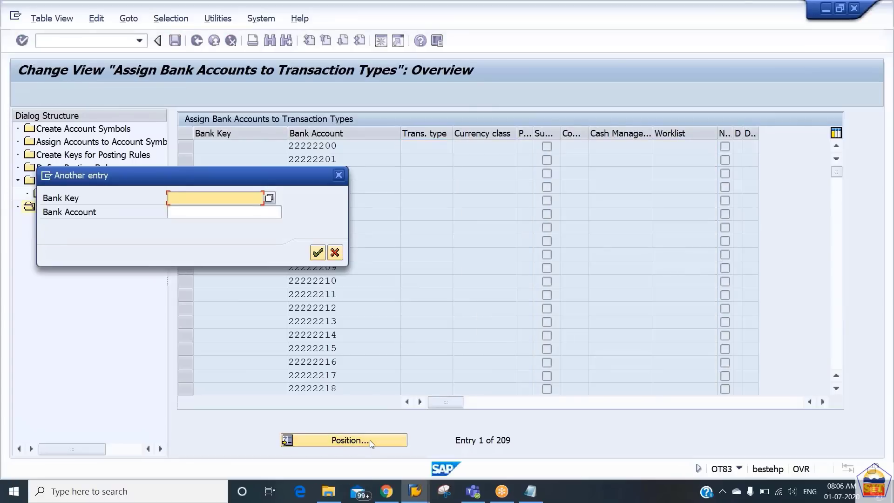
pyautogui.press('Down')
pyautogui.press('Return')
pyautogui.press('Return')
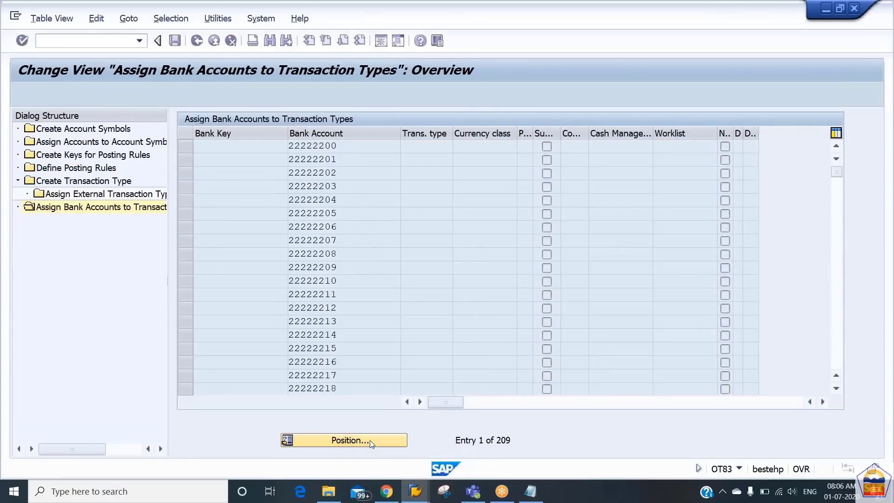
pyautogui.click(184, 147)
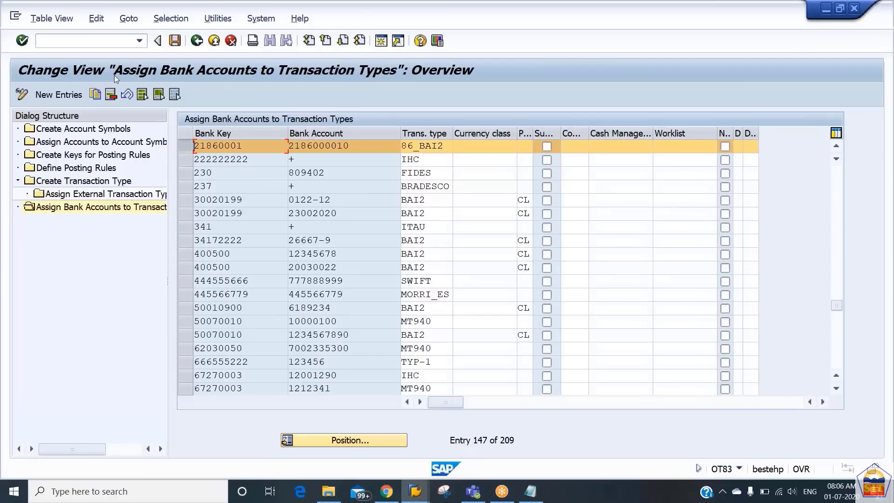
pyautogui.click(111, 94)
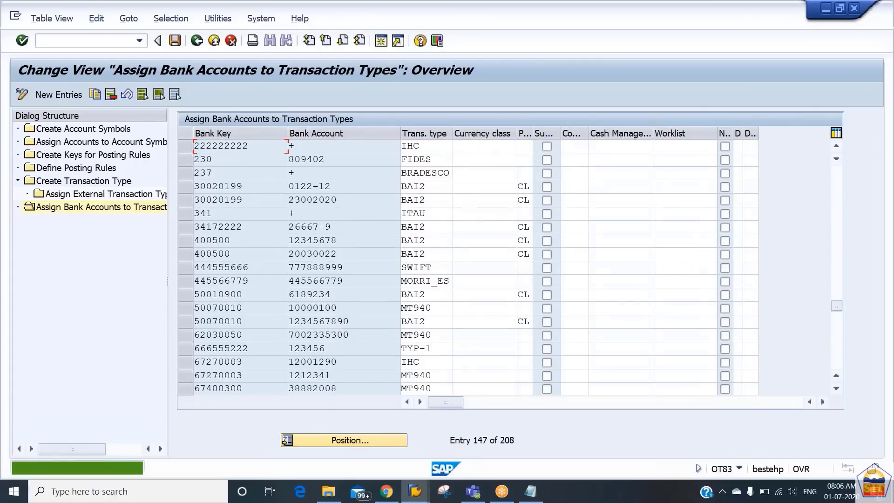
pyautogui.hotkey('ctrl', 's')
pyautogui.press('Return')
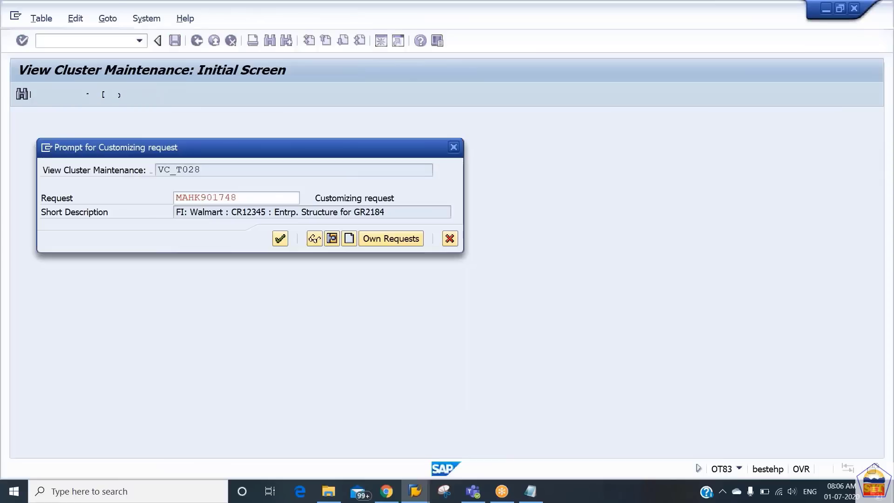
# Start a new entry in the assignment of bank accounts to transaction types with bank key 218600001.
pyautogui.click(69, 95)
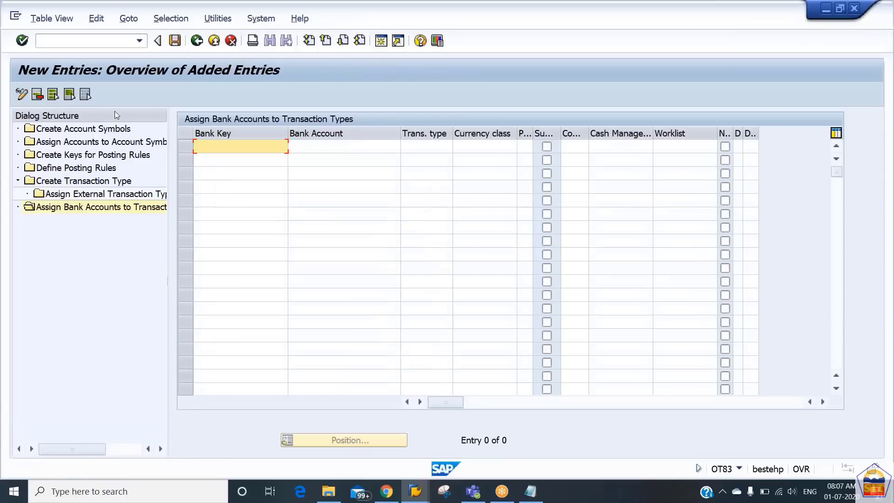
pyautogui.press('BackSpace')
pyautogui.press('Down')
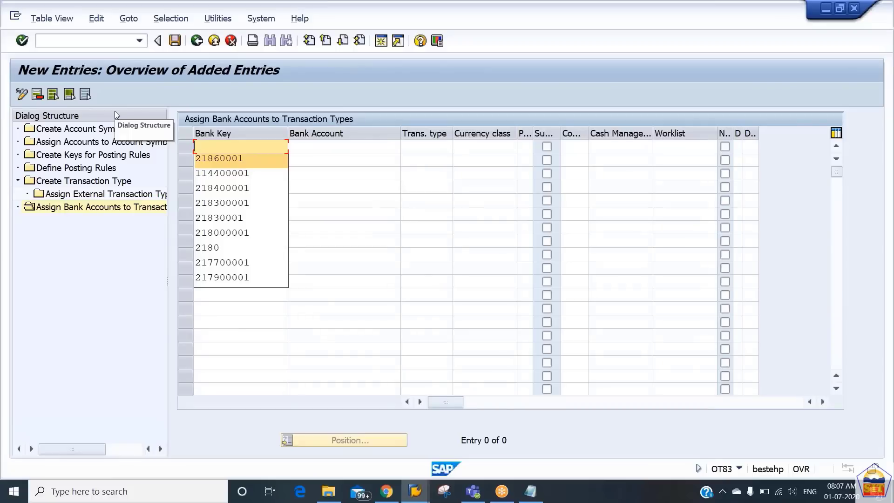
pyautogui.press('Down')
pyautogui.press('Down')
pyautogui.press('Down')
pyautogui.press('Return')
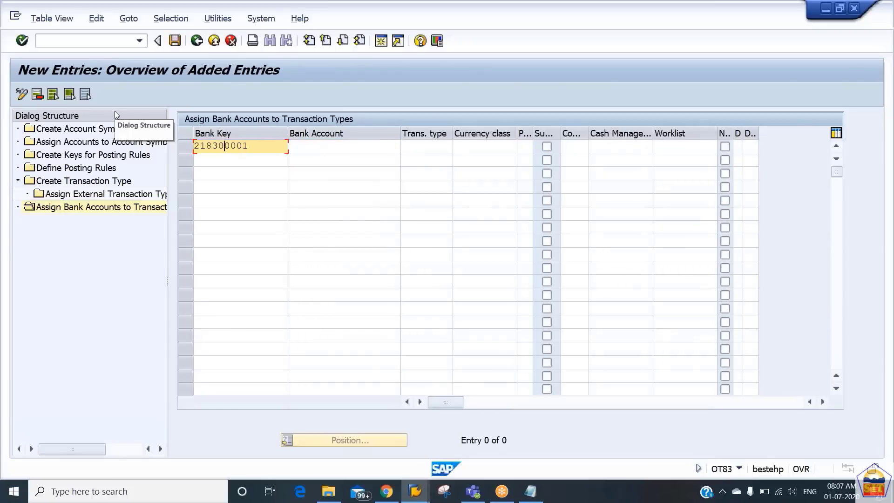
pyautogui.press('Left')
pyautogui.press('Left')
pyautogui.write('6')
pyautogui.press('Tab')
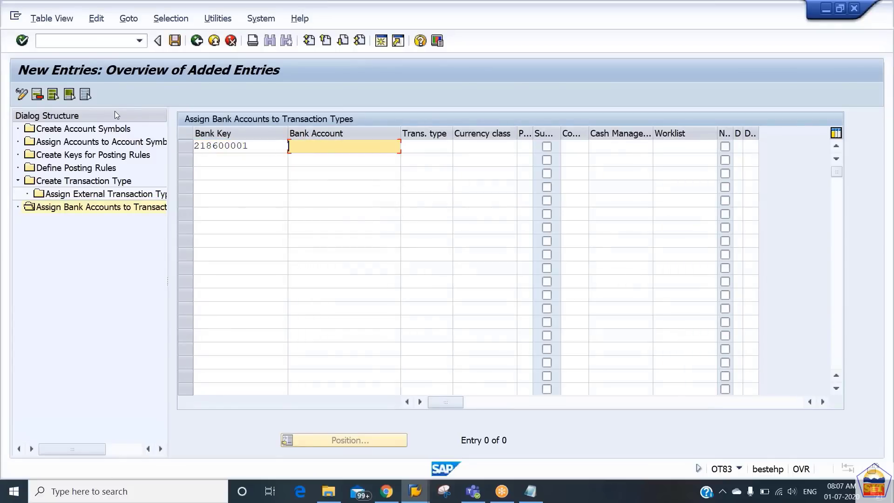
# Fill in the entry's bank account number, assign transaction type 86_BAI2 and save the entry.
pyautogui.press('BackSpace')
pyautogui.press('Down')
pyautogui.press('Return')
pyautogui.press('Tab')
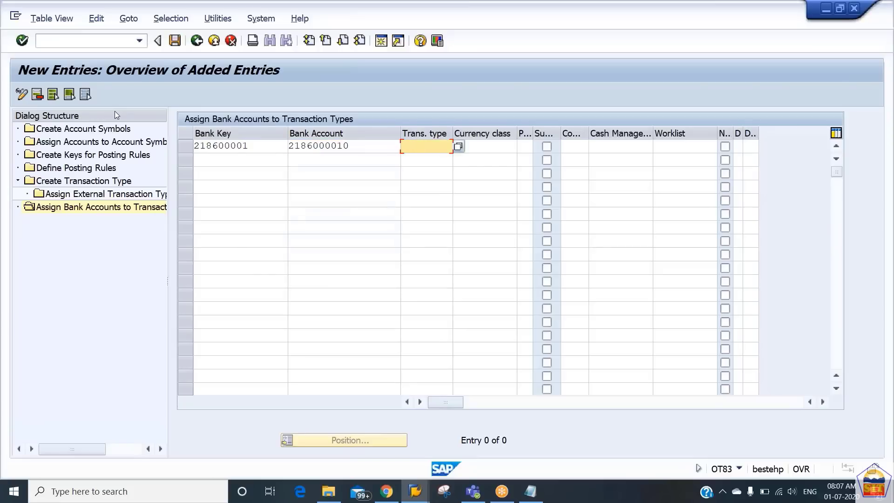
pyautogui.press('BackSpace')
pyautogui.press('Down')
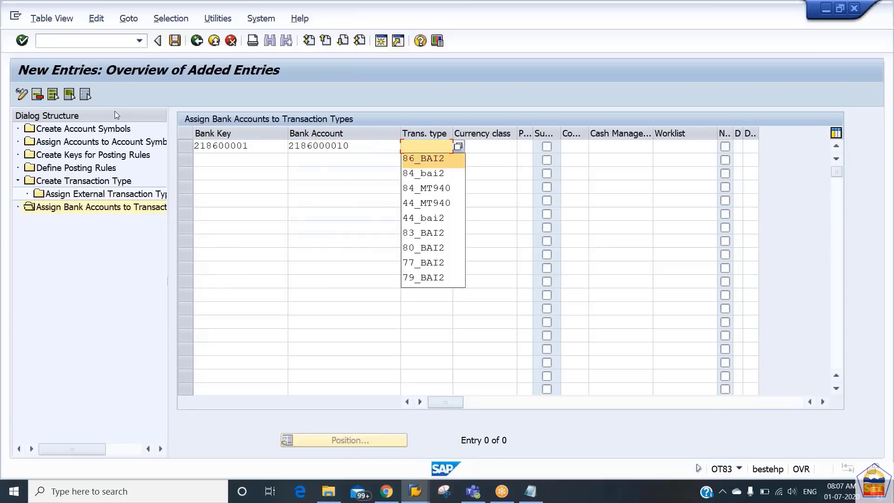
pyautogui.press('Return')
pyautogui.press('Return')
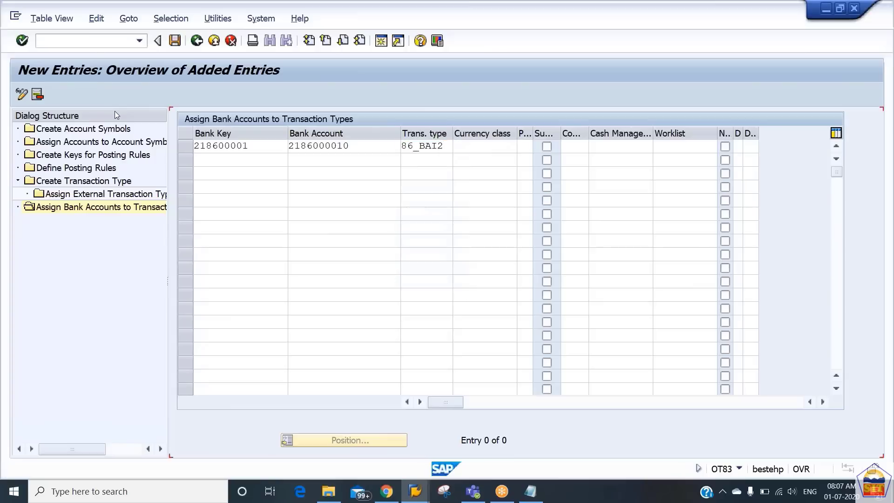
pyautogui.hotkey('ctrl', 's')
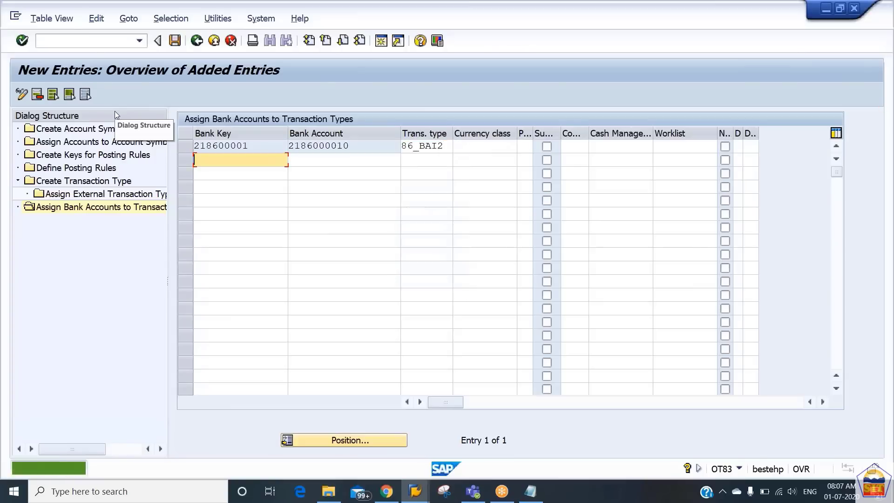
pyautogui.hotkey('ctrl', 's')
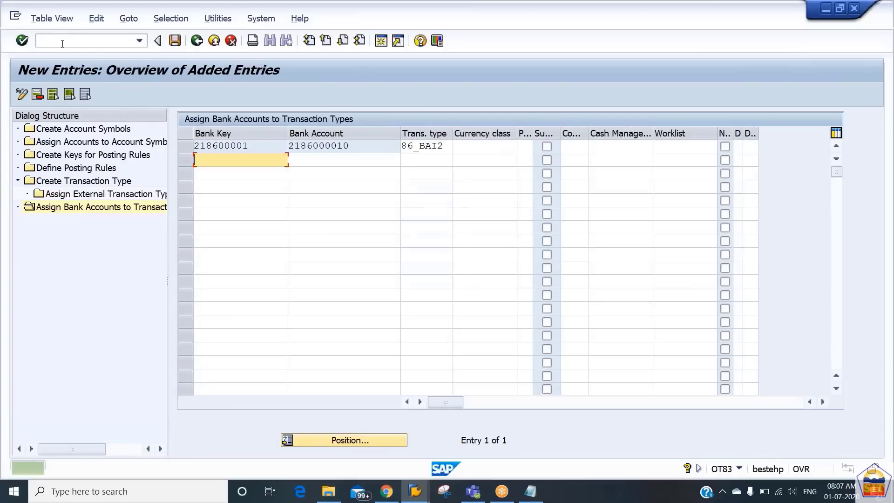
# Open transaction FF_5, enable Import data and choose the BAI statement format.
pyautogui.click(60, 41)
pyautogui.write('/nff')
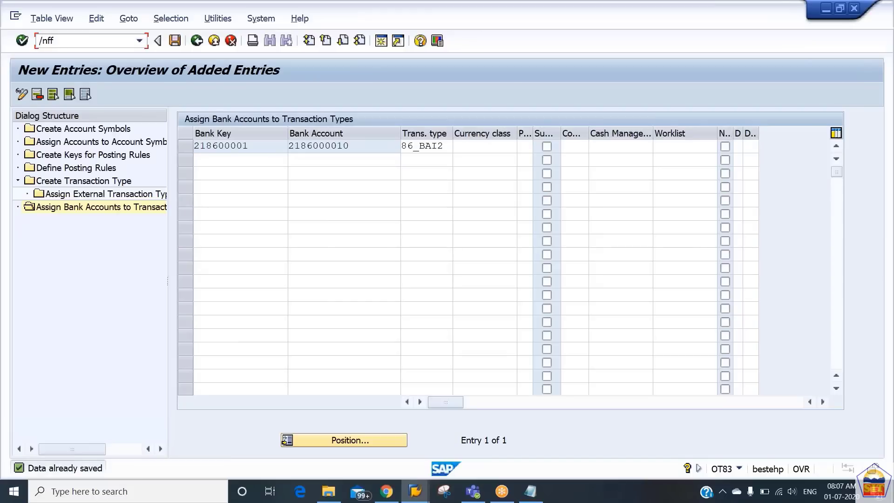
pyautogui.write('_5')
pyautogui.press('Return')
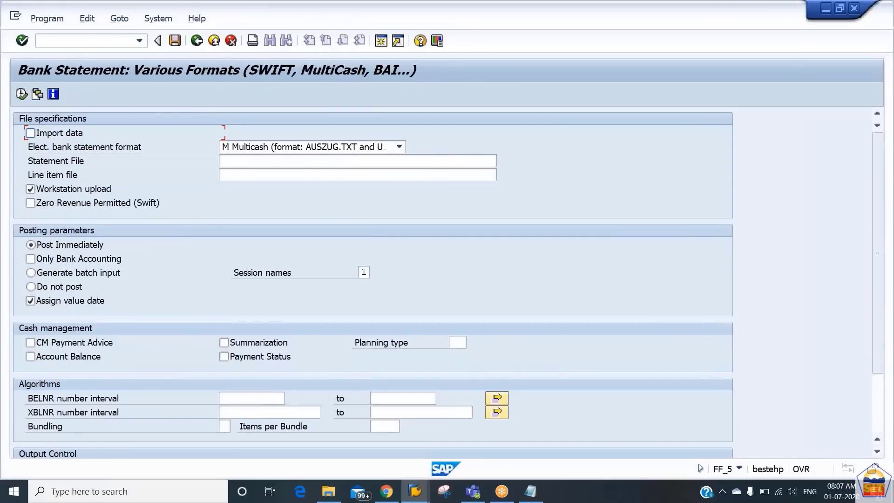
pyautogui.click(66, 133)
pyautogui.click(251, 148)
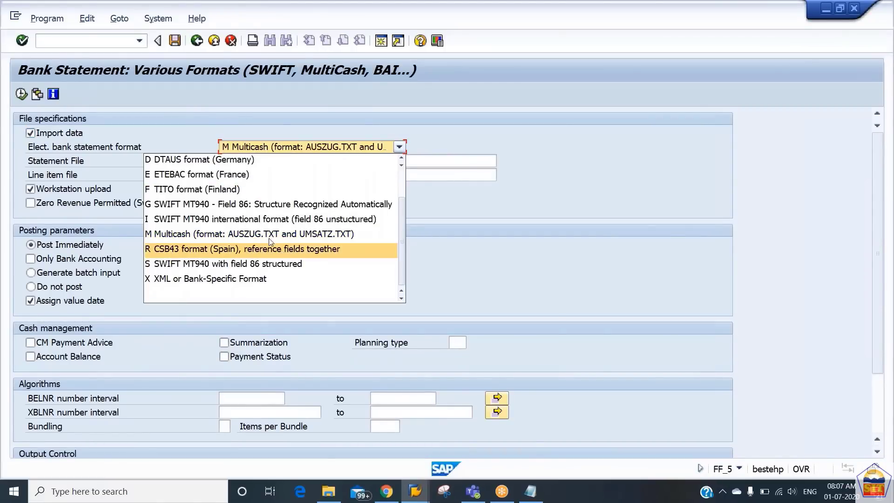
pyautogui.scroll(4, 240, 184)
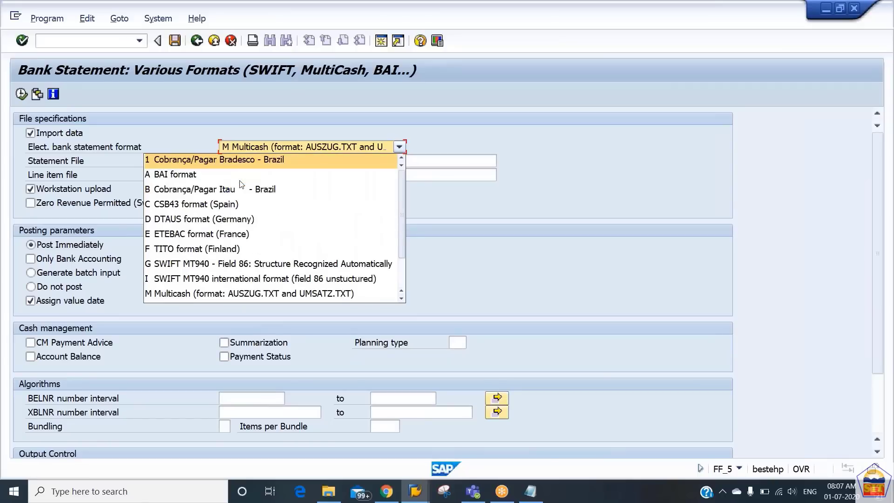
pyautogui.click(237, 174)
# Select 2186Bank_Statement.txt from the Test Files folder as the statement file.
pyautogui.click(503, 161)
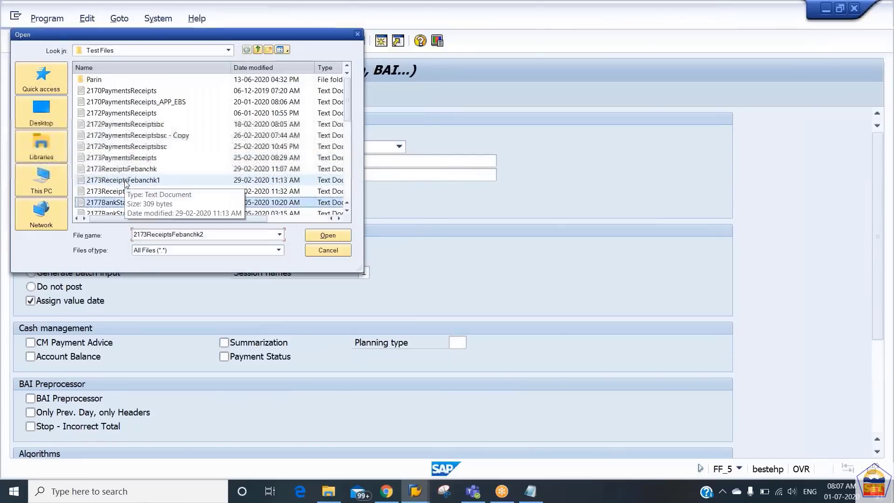
pyautogui.scroll(-3, 209, 139)
pyautogui.click(122, 191)
pyautogui.press('Return')
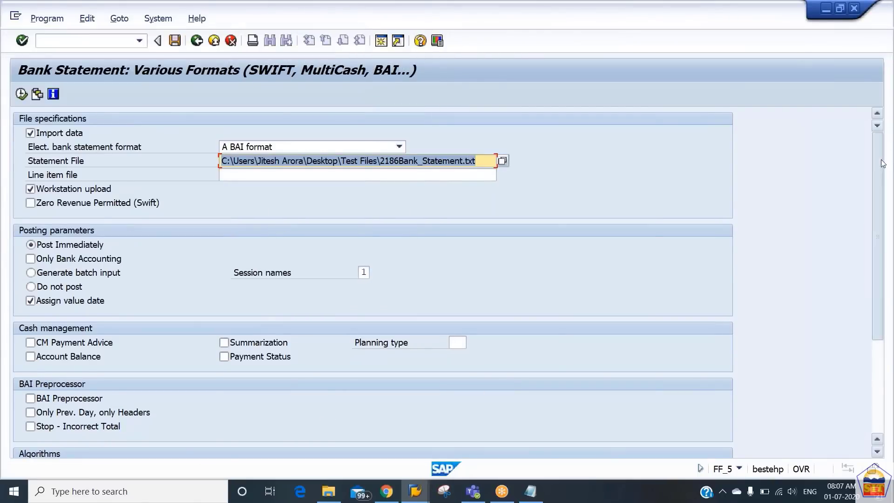
pyautogui.scroll(-3, 373, 280)
pyautogui.click(43, 397)
pyautogui.click(46, 412)
pyautogui.click(52, 424)
pyautogui.click(269, 315)
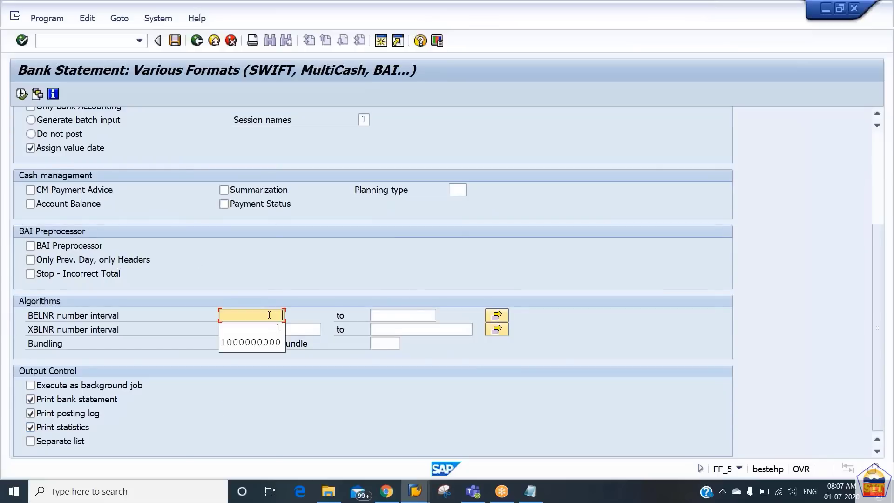
pyautogui.press('Down')
pyautogui.press('Tab')
pyautogui.press('Down')
pyautogui.press('Tab')
pyautogui.press('Down')
pyautogui.press('Tab')
pyautogui.press('Down')
pyautogui.press('Tab')
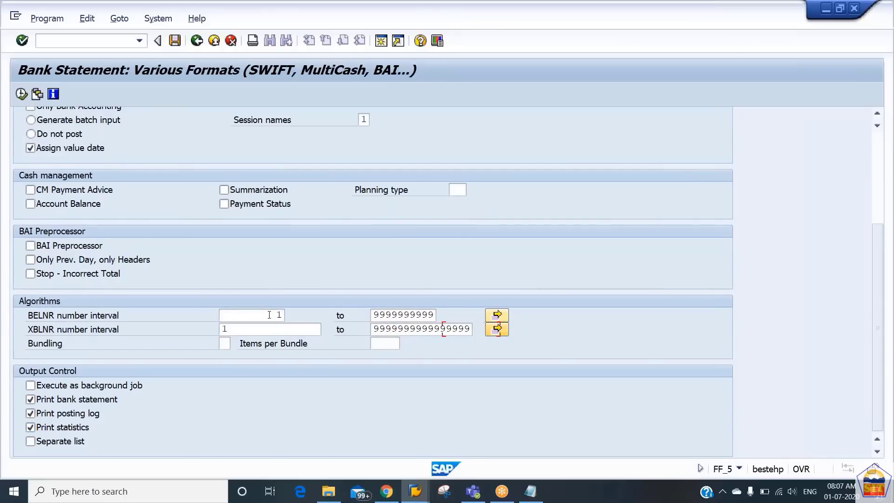
# Try to import the 2186 bank statement, read the information message and dismiss it.
pyautogui.click(22, 93)
pyautogui.click(341, 264)
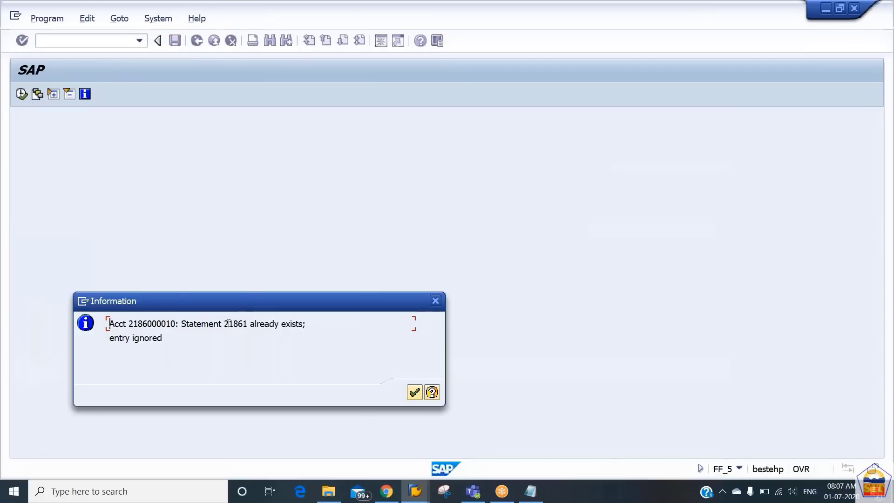
pyautogui.moveTo(164, 337); pyautogui.dragTo(108, 337)
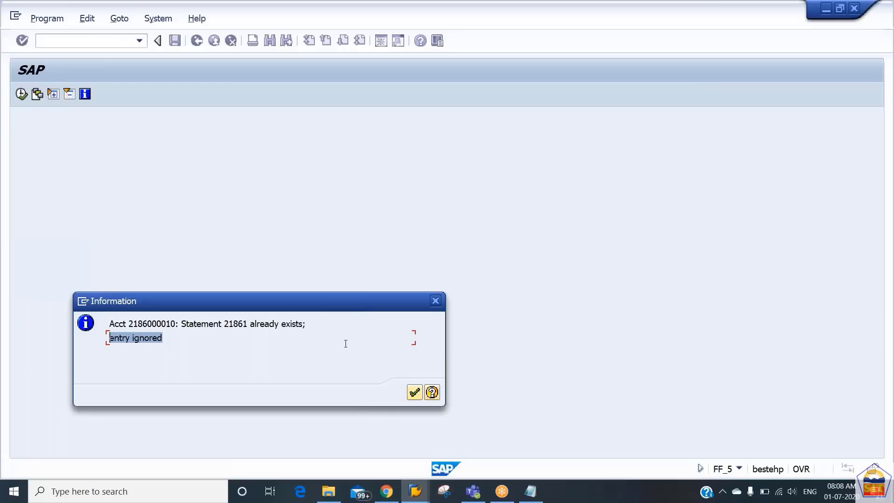
pyautogui.click(435, 301)
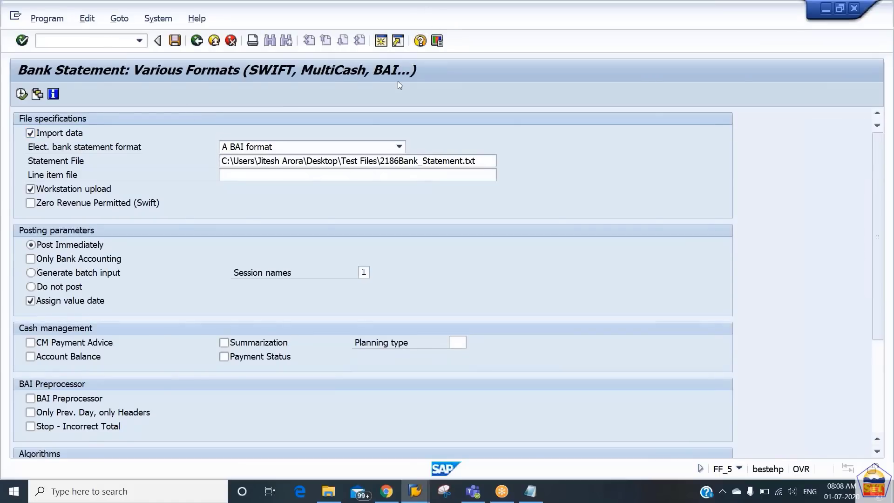
# Leave FF_5, open transaction SE38, and copy the EBS deletion program name RFEBKA96 from the Word document.
pyautogui.press('F3')
pyautogui.write('se38')
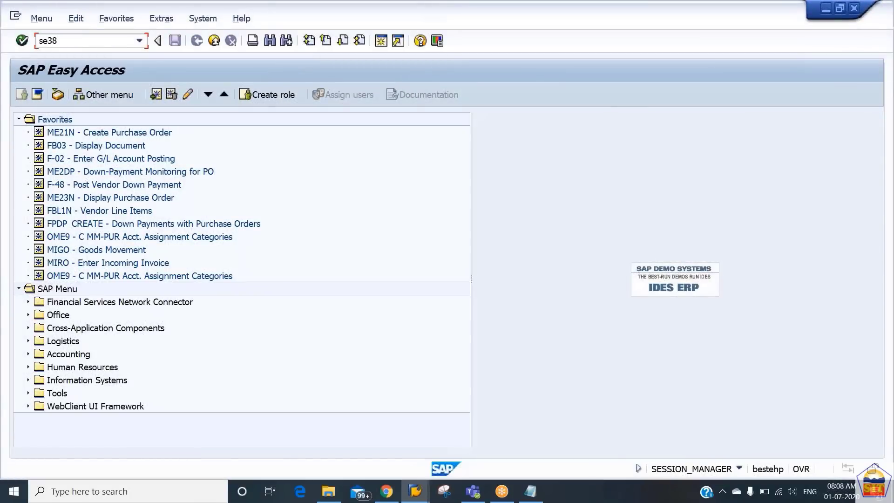
pyautogui.press('Return')
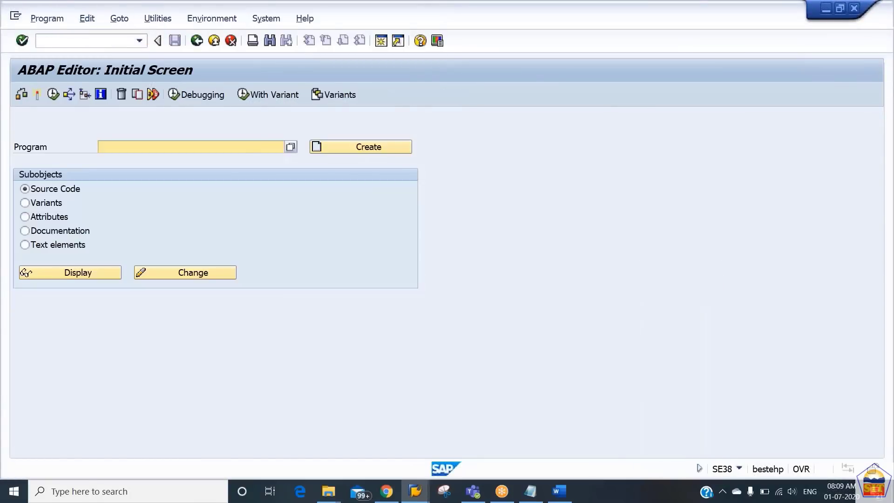
pyautogui.hotkey('alt', 'Tab')
pyautogui.hotkey('alt', 'Tab')
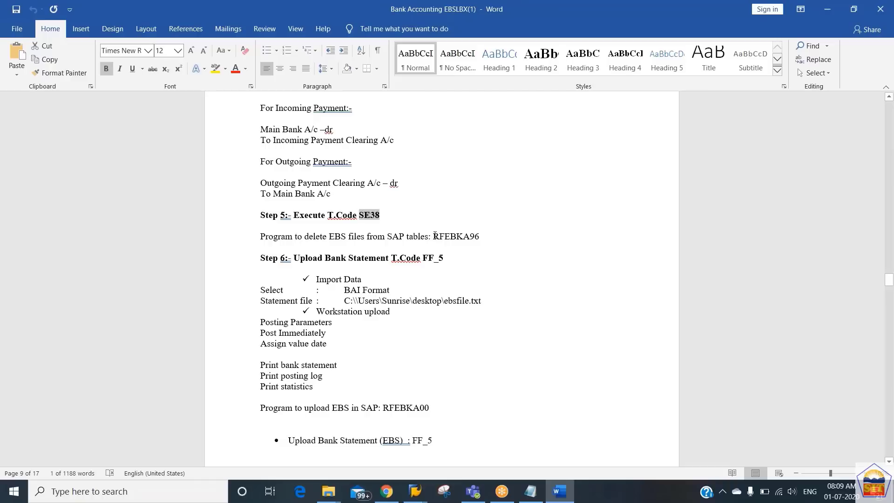
pyautogui.moveTo(434, 235); pyautogui.dragTo(483, 236)
pyautogui.hotkey('ctrl', 'c')
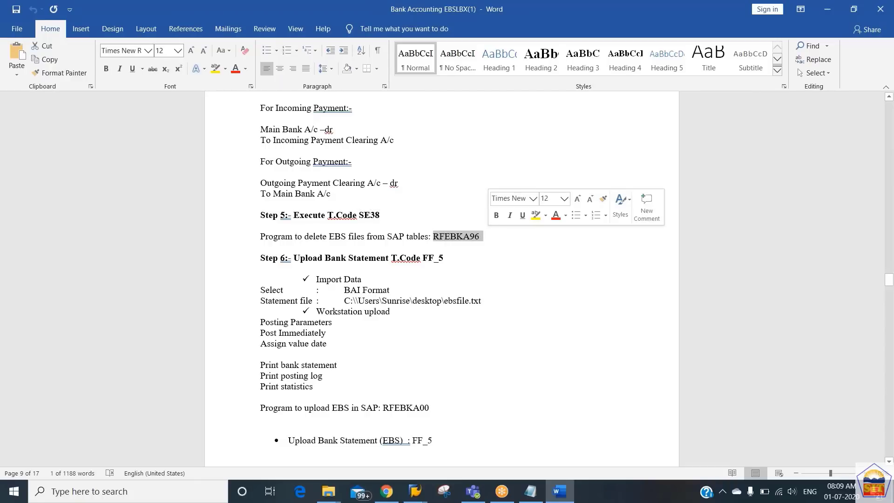
# Return to SAP and run program RFEBKA96 for application 0001, Electronic and manual bank statement.
pyautogui.hotkey('alt', 'Tab')
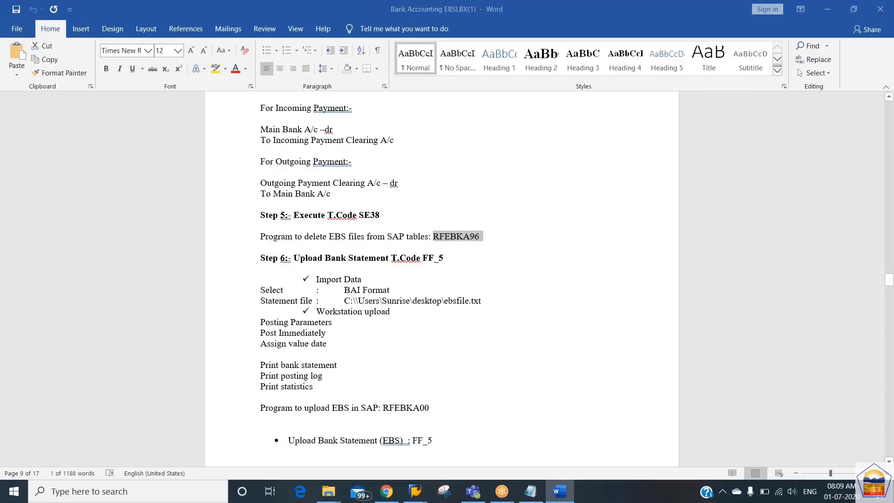
pyautogui.hotkey('ctrl', 'v')
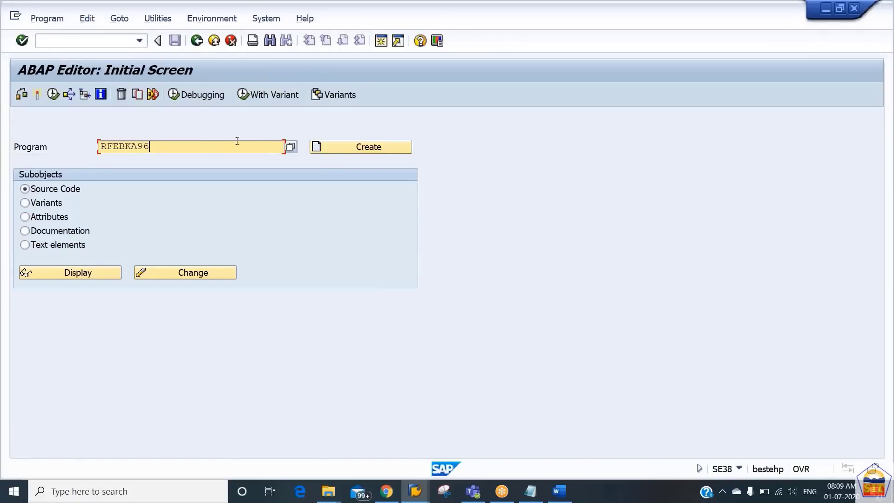
pyautogui.click(53, 95)
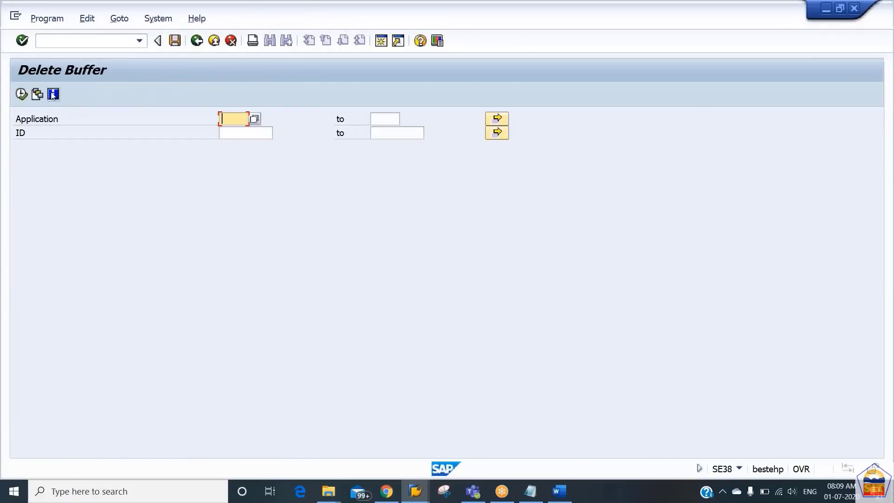
pyautogui.click(252, 119)
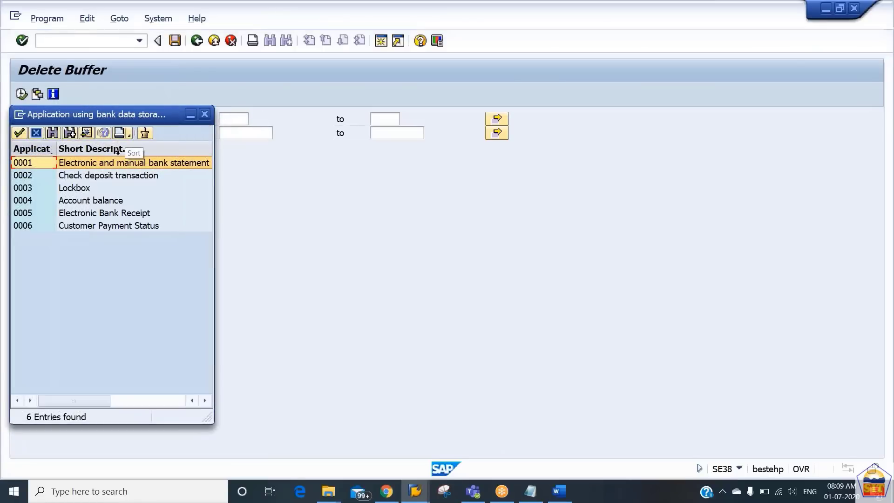
pyautogui.doubleClick(120, 166)
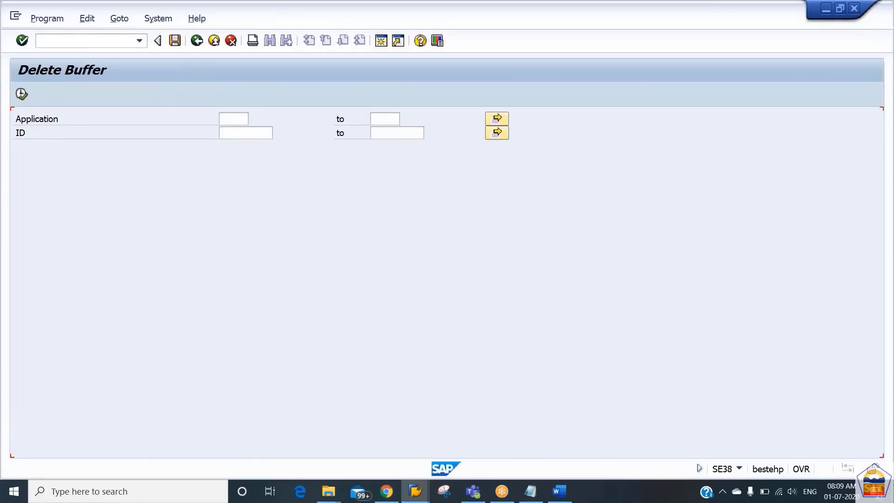
pyautogui.click(21, 95)
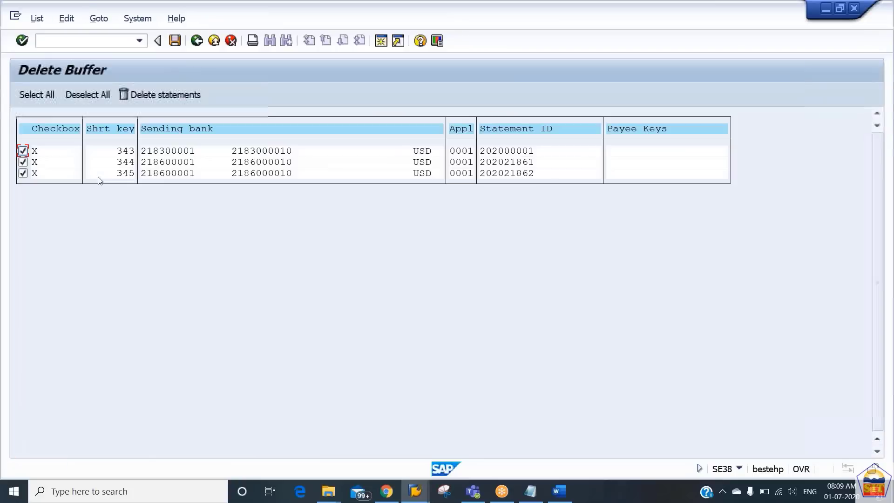
# Exclude the statement of bank 218300001 from the selection and delete the two statements of bank 218600001 from the buffer.
pyautogui.click(24, 151)
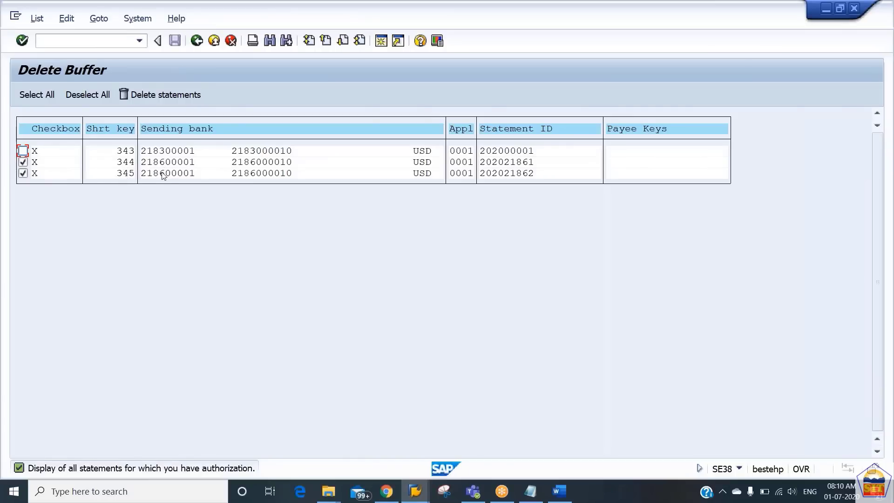
pyautogui.click(166, 94)
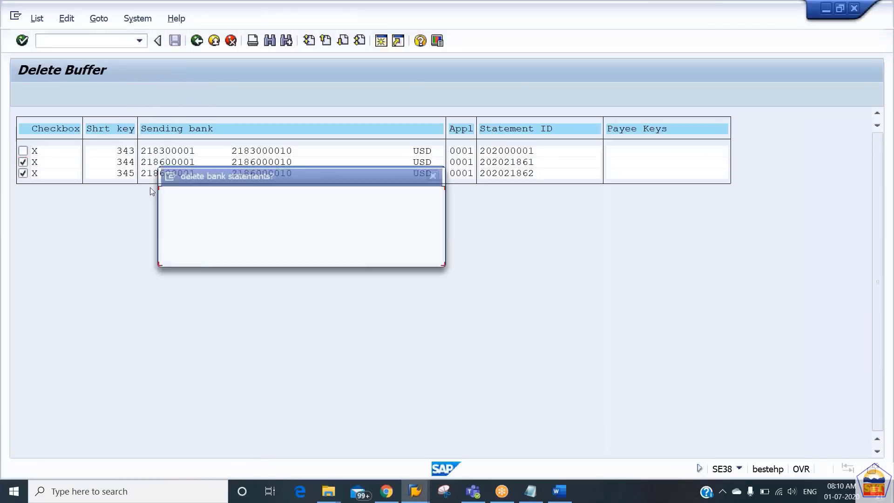
pyautogui.click(224, 257)
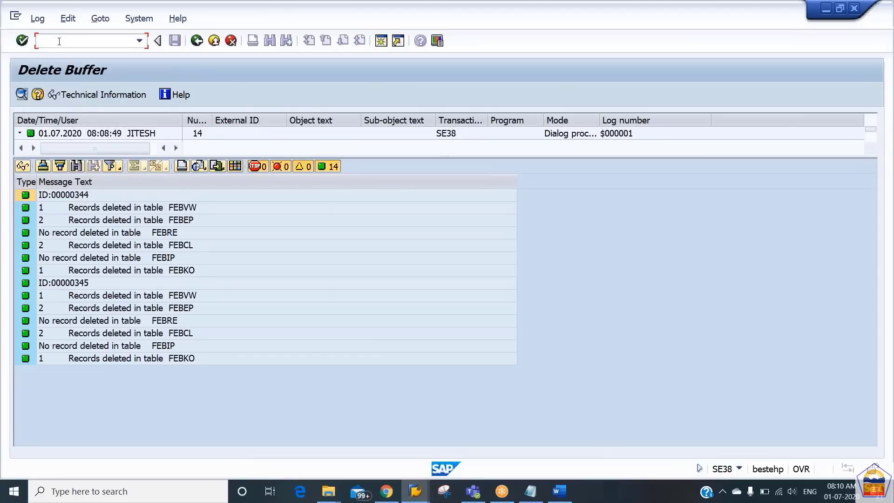
# Open transaction FF_5, turn on Import data and set the electronic bank statement format to A BAI format.
pyautogui.click(59, 41)
pyautogui.write('/nff_5')
pyautogui.press('Return')
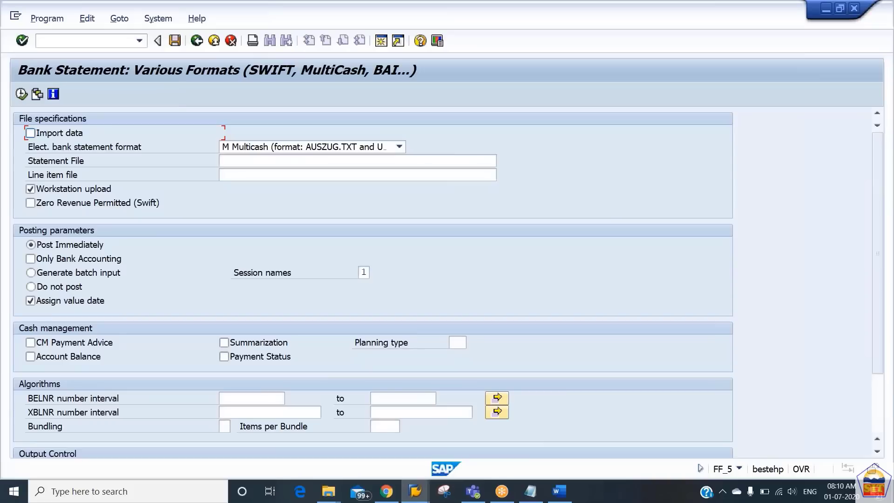
pyautogui.click(61, 132)
pyautogui.click(399, 146)
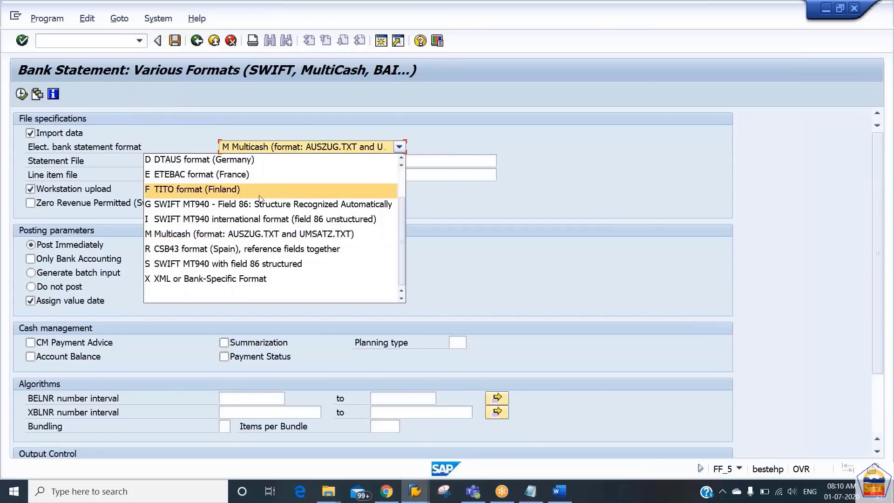
pyautogui.click(242, 155)
# Choose 2186Bank_Statement from the Test Files folder as the statement file.
pyautogui.press('F4')
pyautogui.click(114, 150)
pyautogui.press('Down')
pyautogui.press('Down')
pyautogui.press('Down')
pyautogui.press('Down')
pyautogui.press('Down')
pyautogui.press('Down')
pyautogui.press('Down')
pyautogui.press('Down')
pyautogui.press('Down')
pyautogui.press('Down')
pyautogui.press('Down')
pyautogui.press('Down')
pyautogui.press('Down')
pyautogui.press('Down')
pyautogui.press('Down')
pyautogui.press('Down')
pyautogui.press('Down')
pyautogui.press('Down')
pyautogui.press('Down')
pyautogui.press('Down')
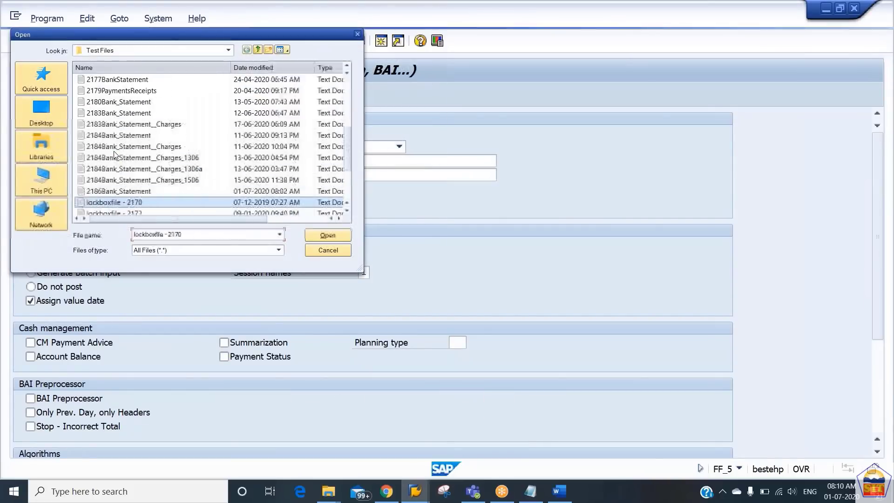
pyautogui.click(114, 150)
pyautogui.click(328, 235)
# Turn on printing of the bank statement, posting log and statistics in the output control.
pyautogui.scroll(-5, 134, 401)
pyautogui.click(38, 400)
pyautogui.click(37, 415)
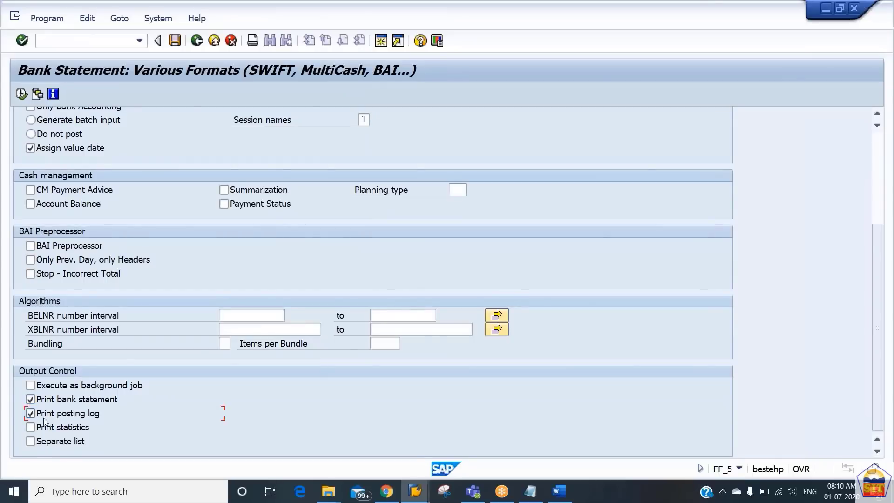
pyautogui.click(38, 428)
pyautogui.click(254, 315)
pyautogui.write('1')
pyautogui.press('Tab')
pyautogui.write('99999999991')
pyautogui.press('Tab')
pyautogui.write('9999999999999999')
pyautogui.press('Return')
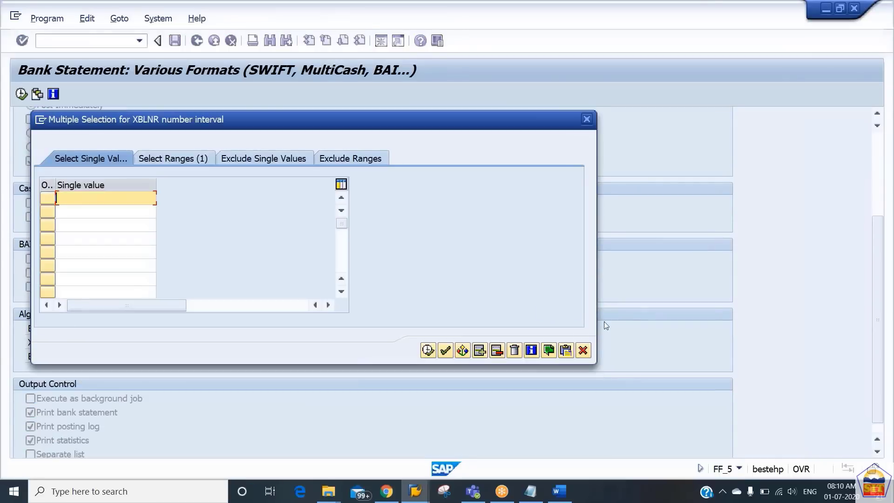
pyautogui.click(587, 120)
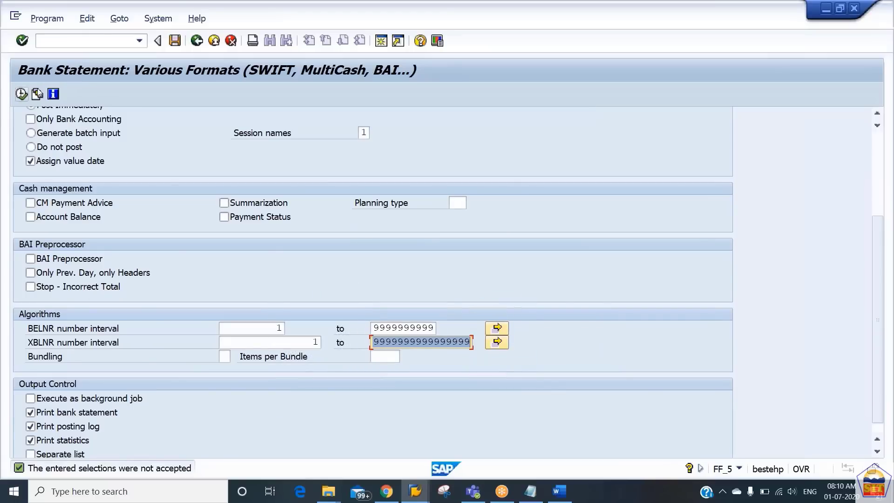
# Run the bank statement import with file access allowed, and review the posting log, processing statistics and statement.
pyautogui.click(21, 94)
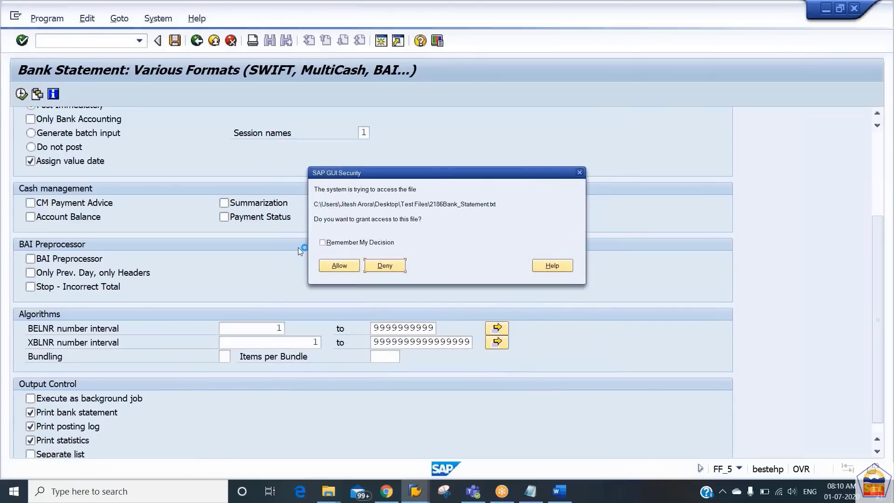
pyautogui.click(347, 264)
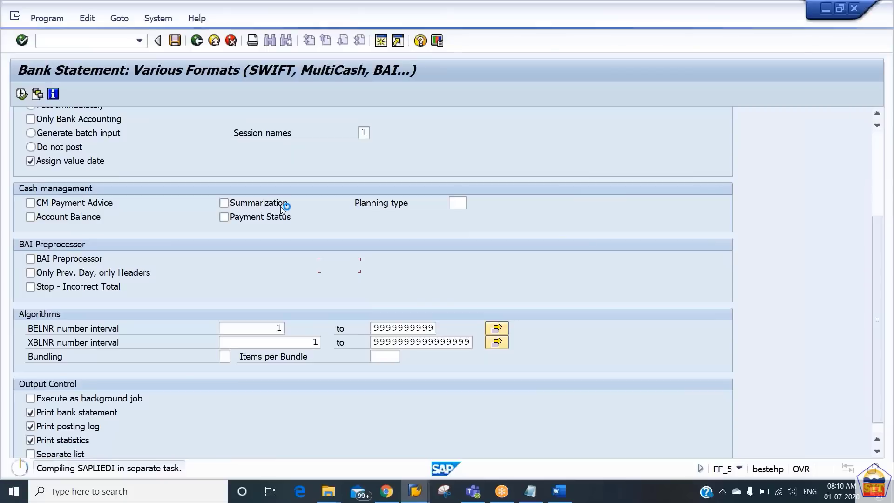
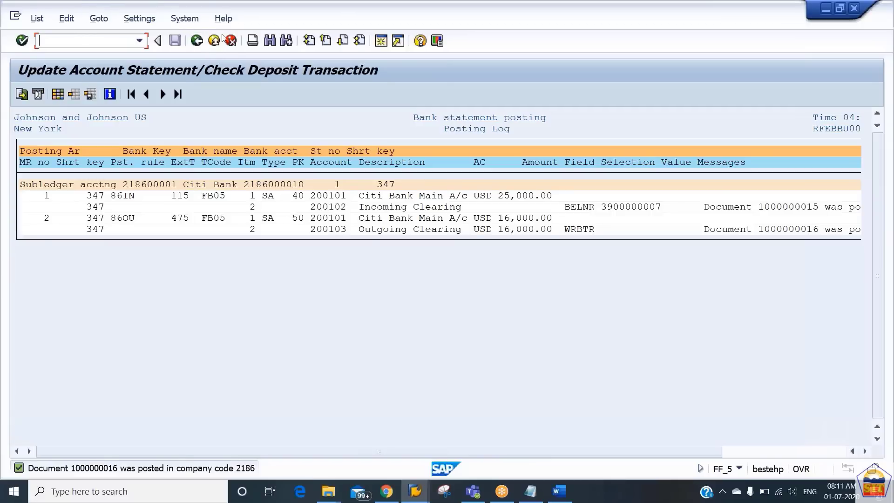
pyautogui.click(197, 41)
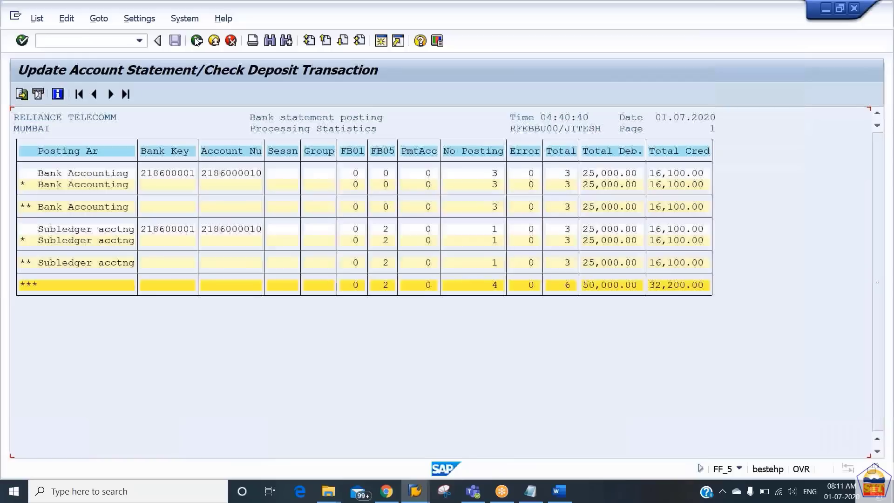
pyautogui.click(197, 41)
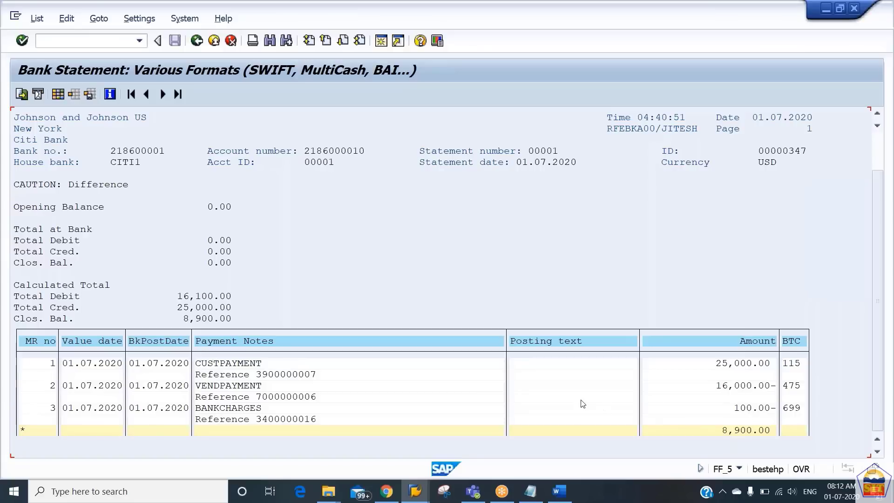
pyautogui.click(197, 41)
# Open FBL3N and list the open items of G/L accounts 200102 to 200103 in company code 2186.
pyautogui.write('/nfb')
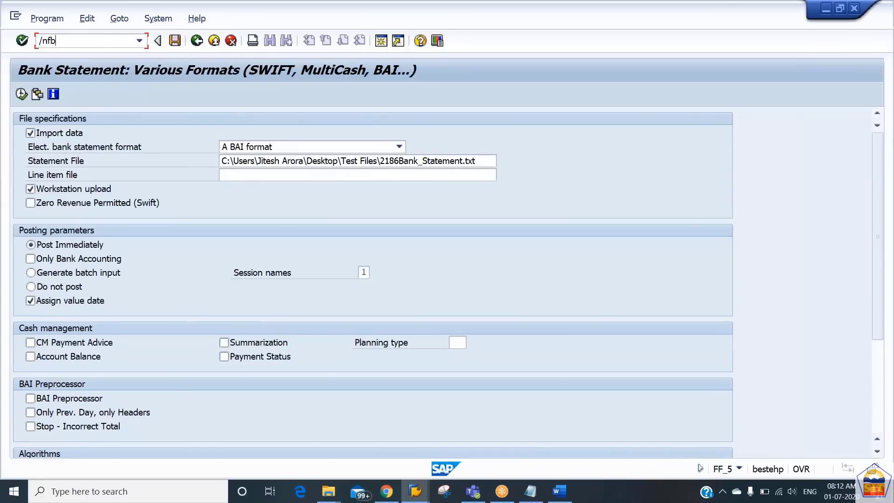
pyautogui.write('l3n')
pyautogui.press('Return')
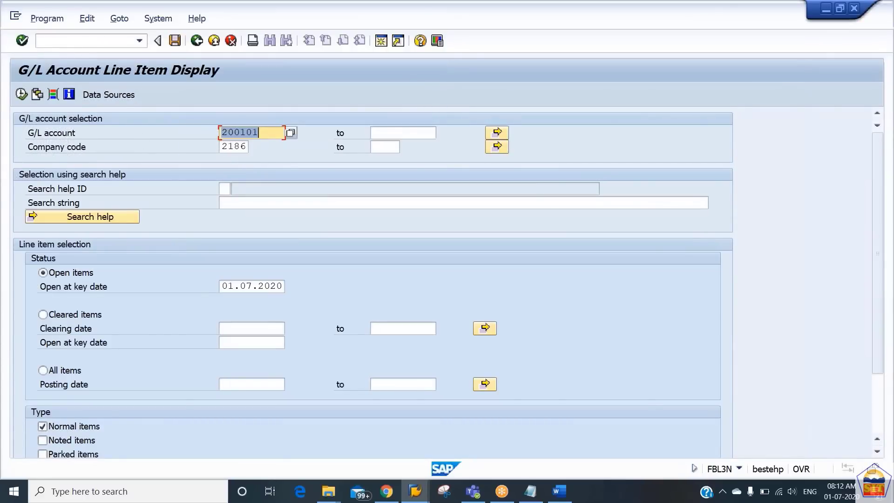
pyautogui.write('200102')
pyautogui.press('Tab')
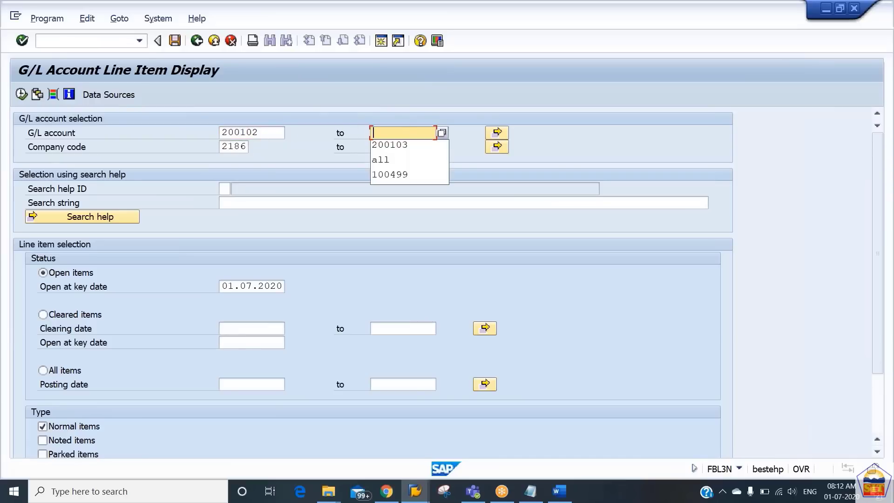
pyautogui.write('200103')
pyautogui.press('Tab')
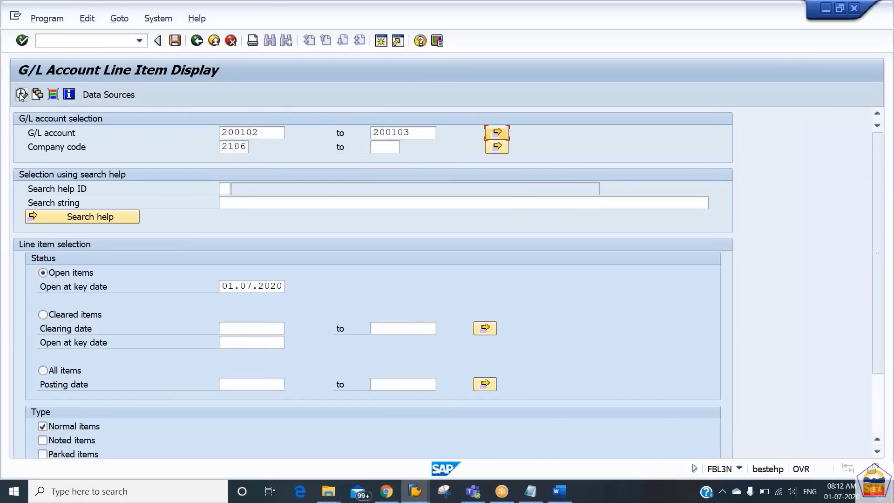
pyautogui.click(21, 95)
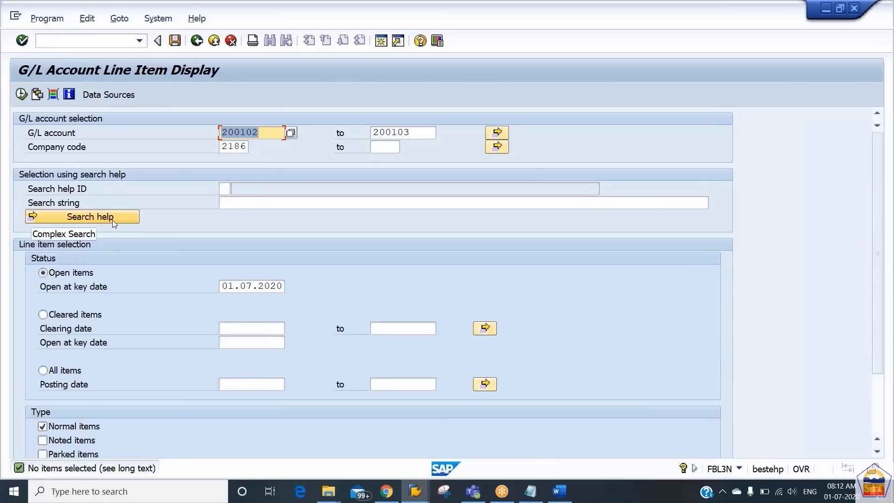
# List the cleared items of both clearing accounts and examine the customer and vendor payment lines.
pyautogui.click(65, 316)
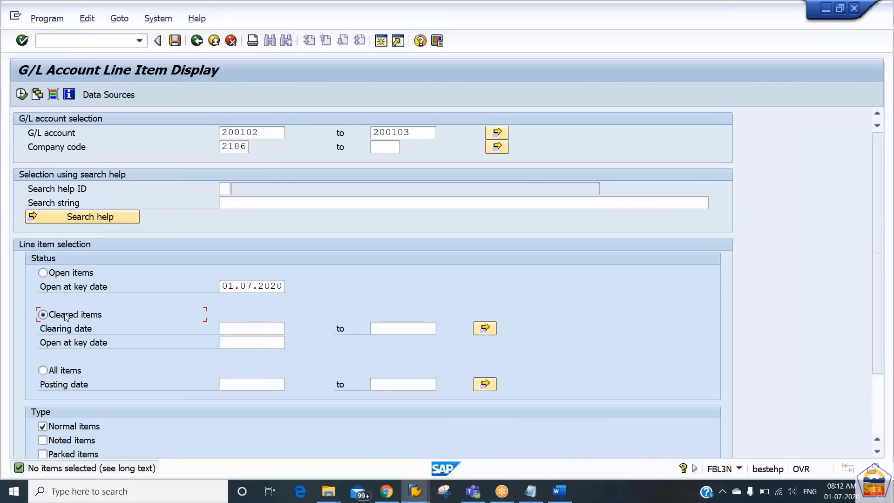
pyautogui.click(21, 95)
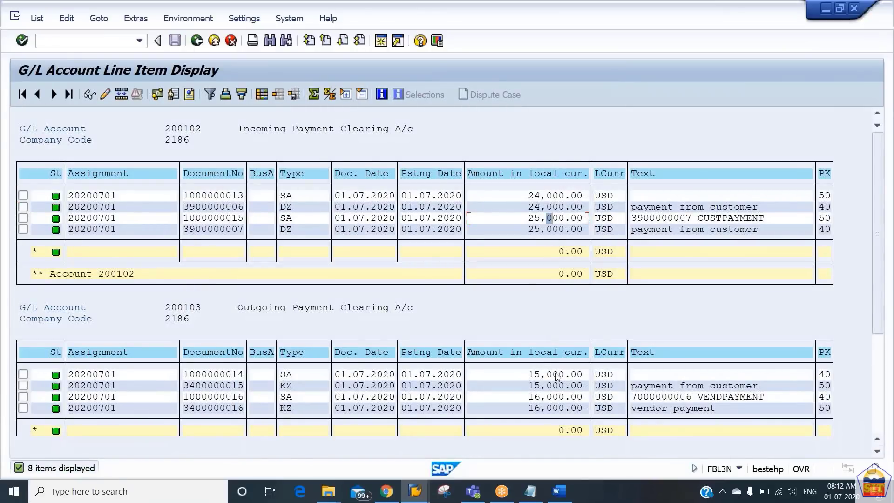
pyautogui.click(549, 397)
pyautogui.click(639, 409)
pyautogui.click(639, 229)
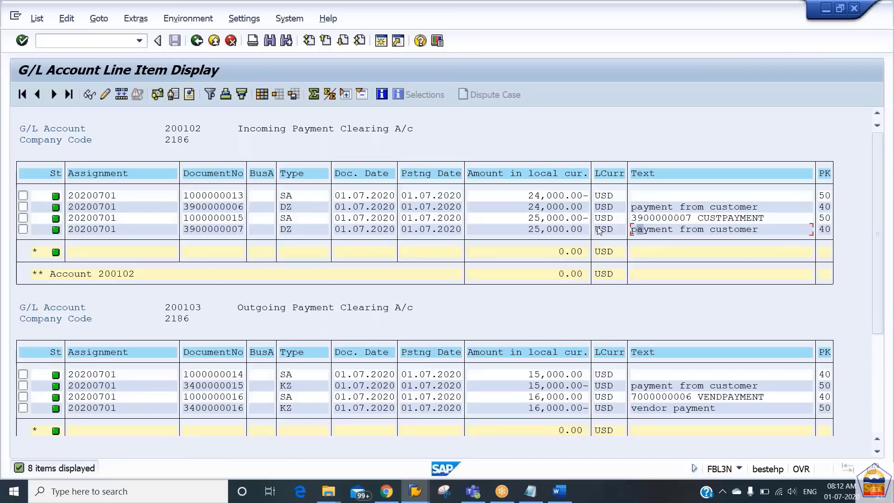
pyautogui.click(555, 220)
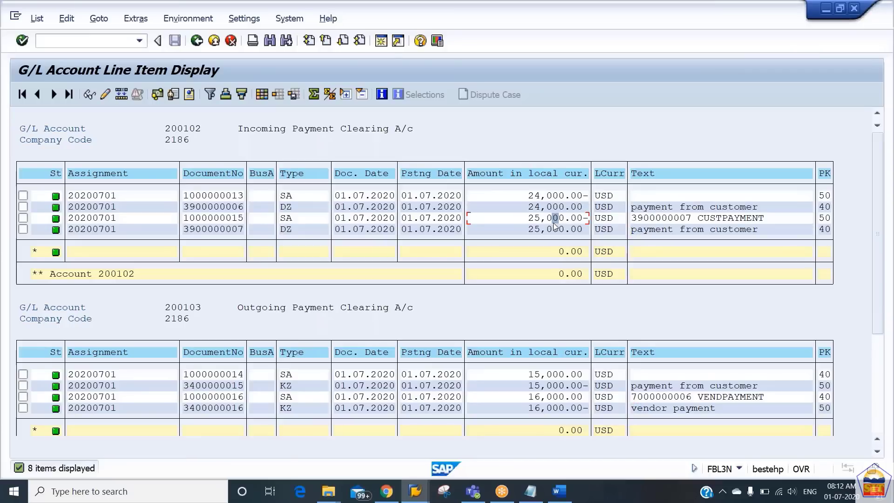
pyautogui.click(206, 220)
pyautogui.click(213, 398)
# View the document overview of the CUSTPAYMENT line in the incoming payment clearing account, and return to the list.
pyautogui.click(24, 218)
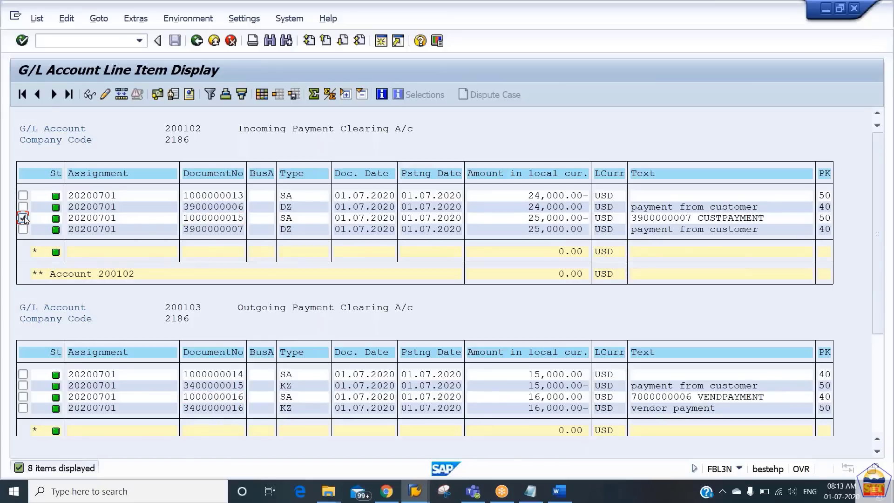
pyautogui.click(89, 95)
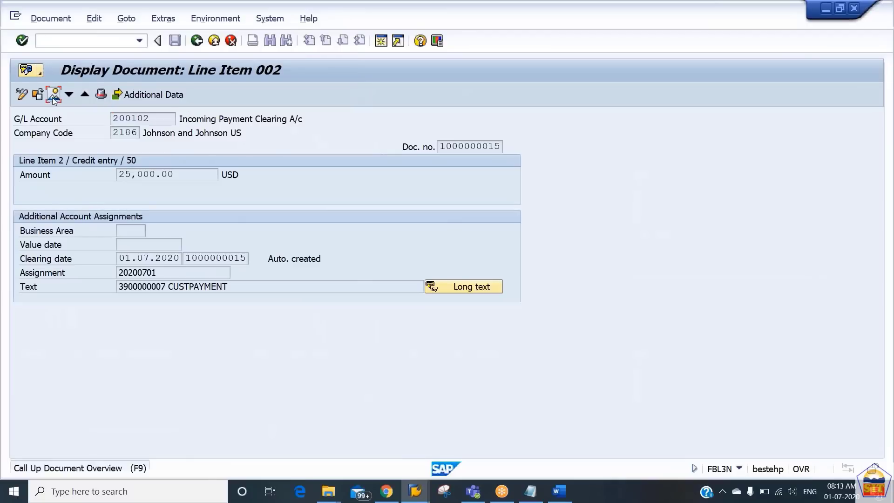
pyautogui.click(54, 95)
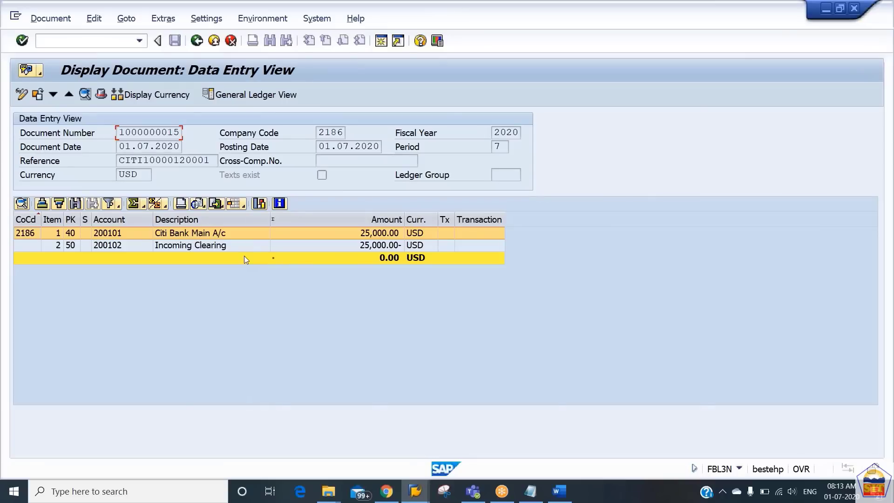
pyautogui.click(197, 41)
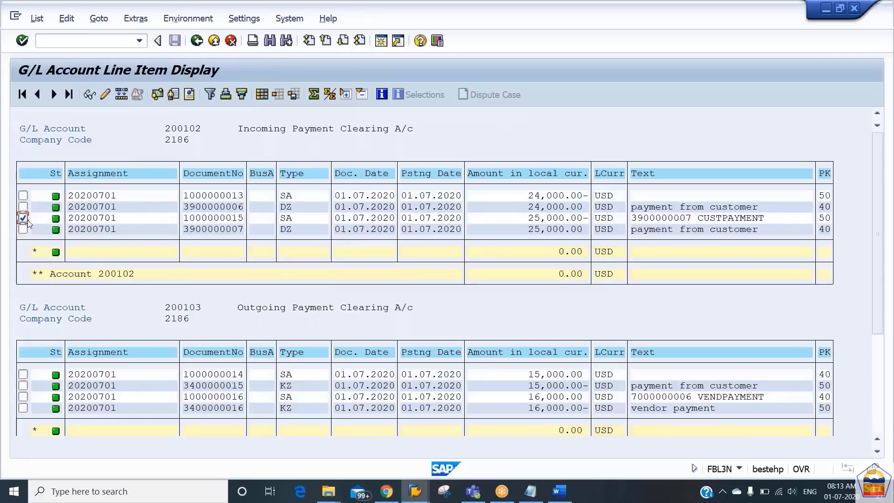
# View the document overview of the VENDPAYMENT line in the outgoing payment clearing account, and return to the list.
pyautogui.click(24, 219)
pyautogui.click(23, 396)
pyautogui.click(90, 95)
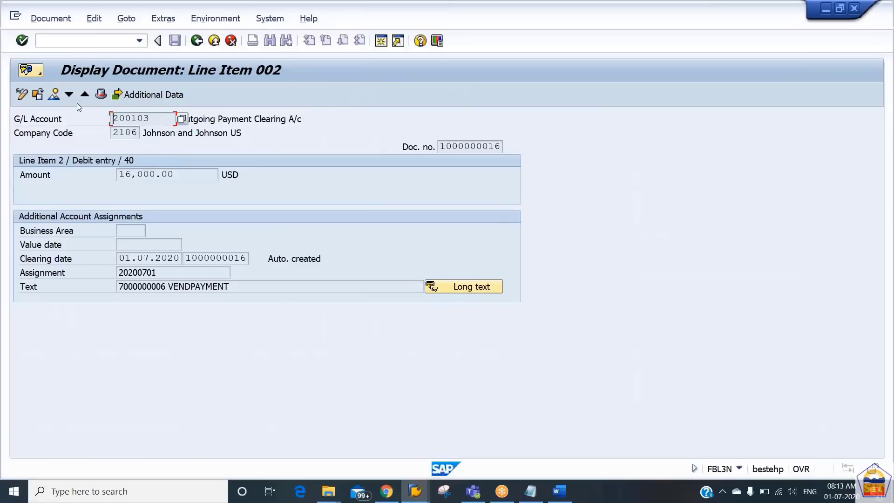
pyautogui.click(54, 94)
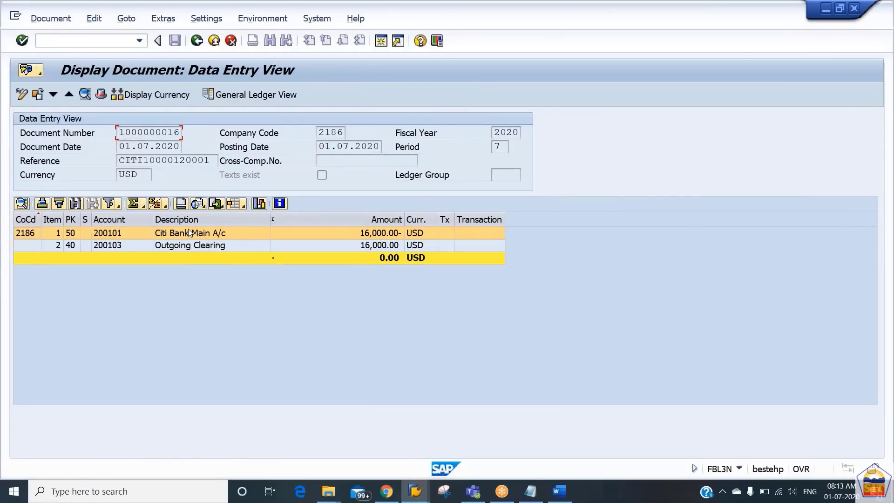
pyautogui.click(197, 41)
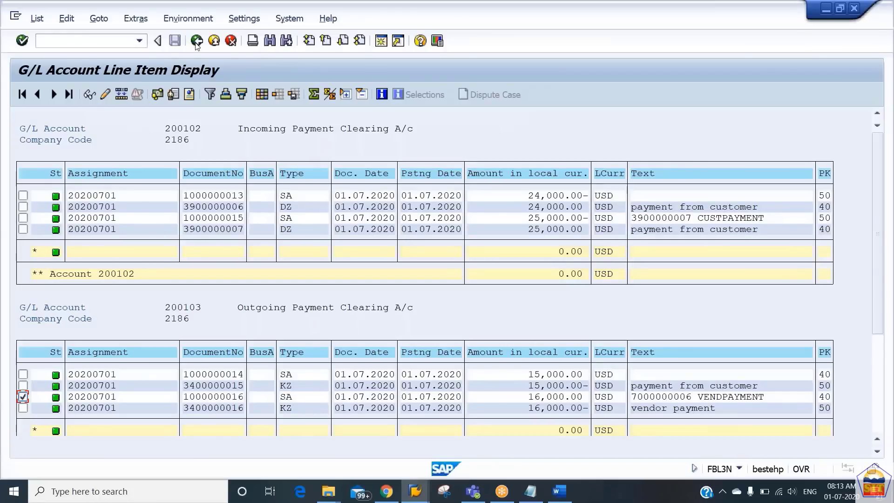
# Return to the FBL3N selection and list the open items of G/L account 200101 alone.
pyautogui.click(197, 41)
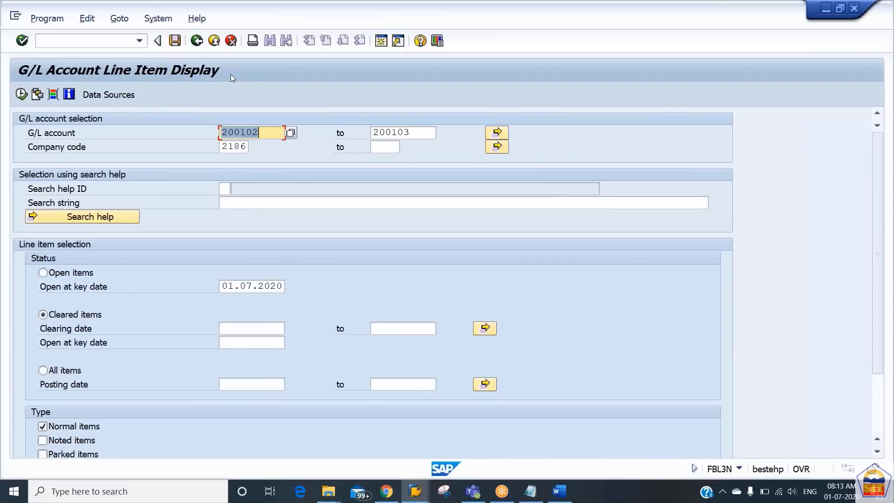
pyautogui.write('200101')
pyautogui.press('Tab')
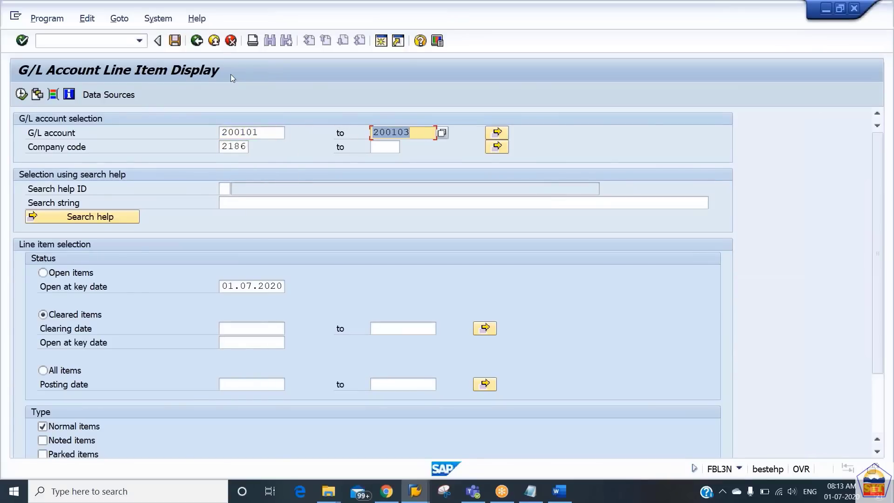
pyautogui.press('Delete')
pyautogui.click(52, 276)
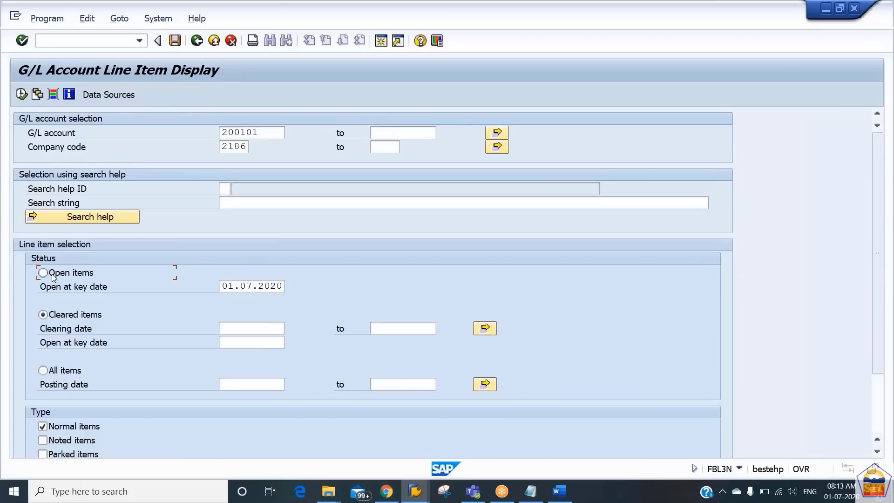
pyautogui.click(21, 95)
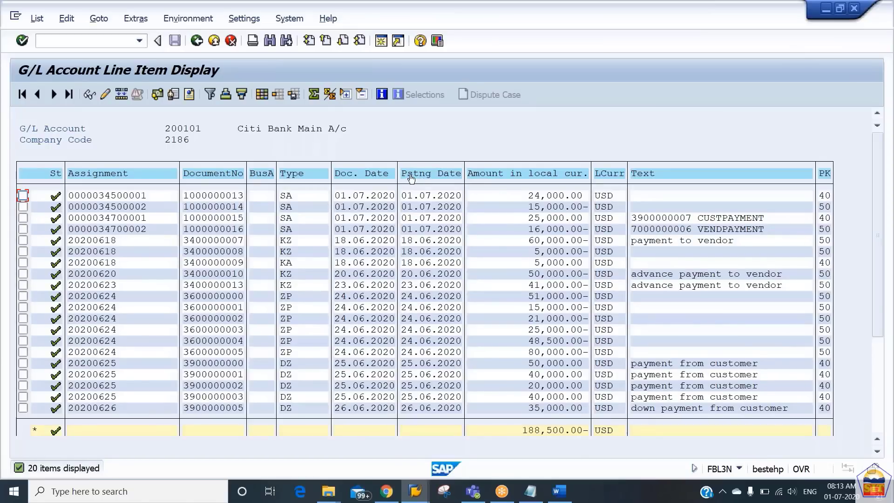
# Sort the main bank account items by posting date in descending order and examine the latest amounts.
pyautogui.click(410, 178)
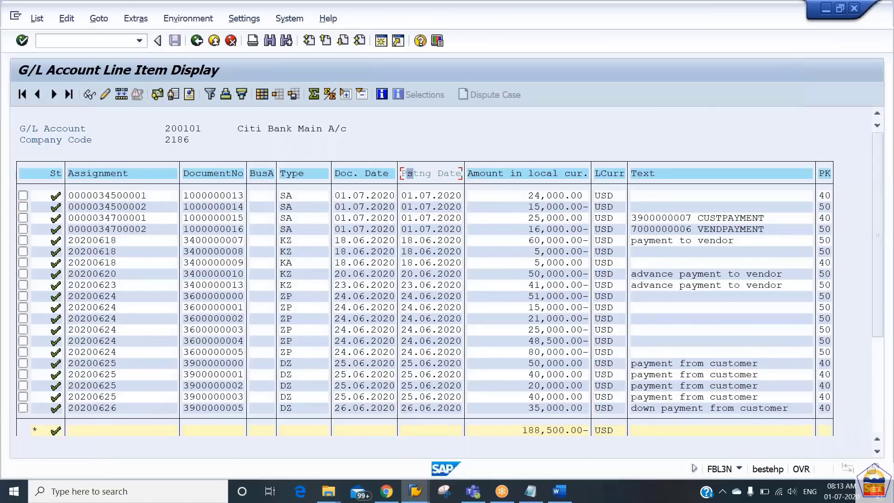
pyautogui.click(242, 96)
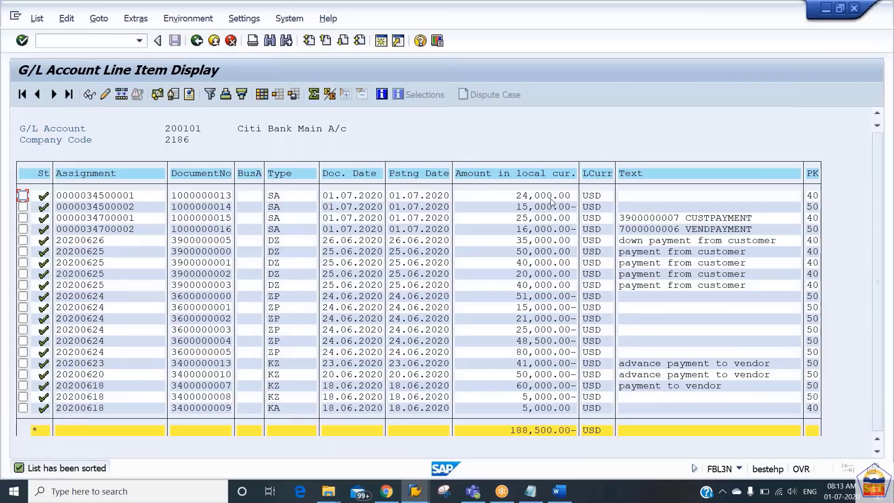
pyautogui.click(542, 219)
pyautogui.click(541, 229)
pyautogui.click(543, 240)
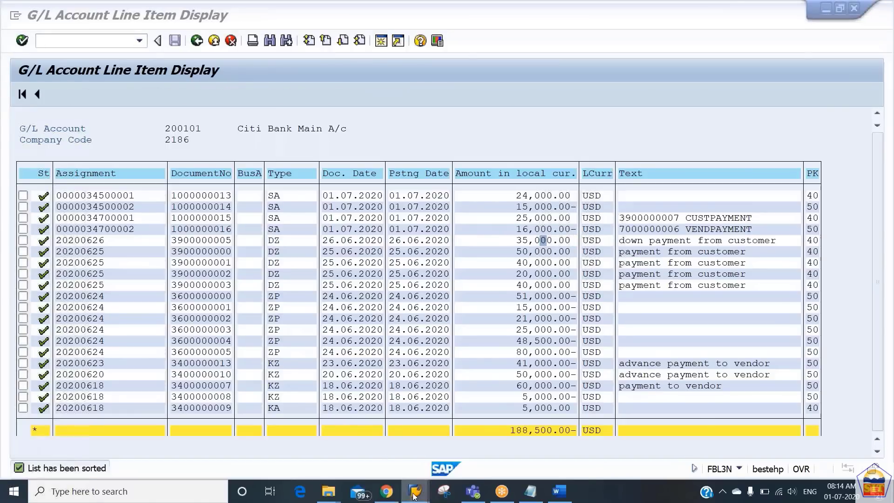
# In the bank statement import session, start transaction OT83 and confirm chart of accounts CA86 as the work area.
pyautogui.moveTo(414, 494)
pyautogui.moveTo(456, 448)
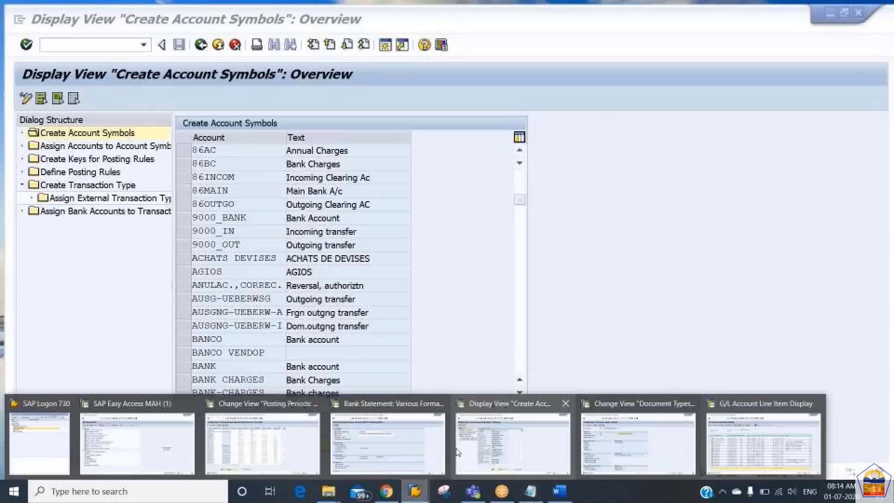
pyautogui.click(359, 457)
pyautogui.click(82, 39)
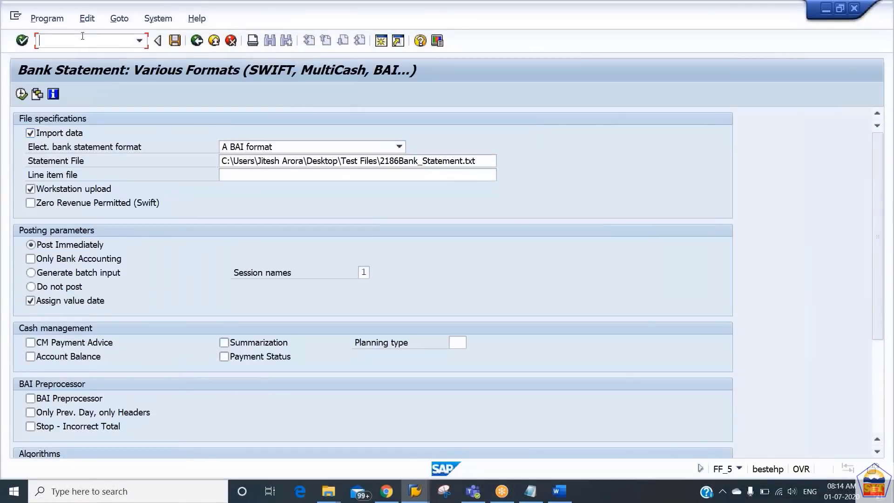
pyautogui.write('/not83')
pyautogui.press('Return')
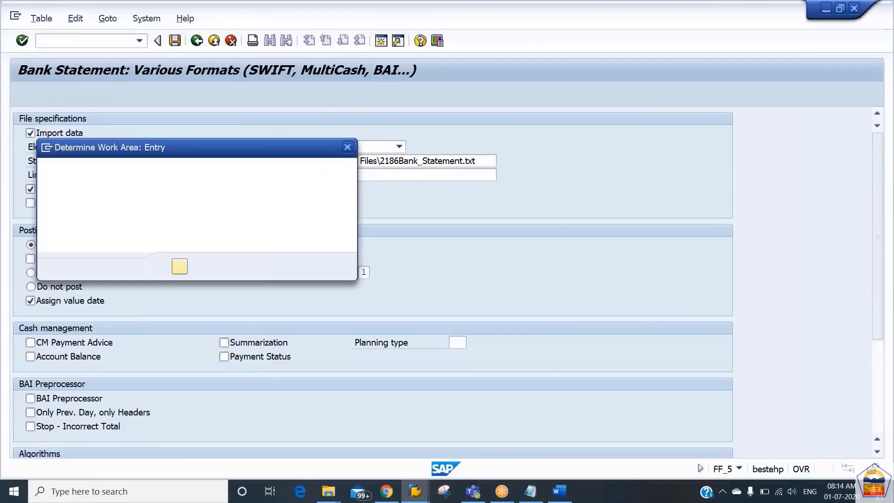
pyautogui.press('Return')
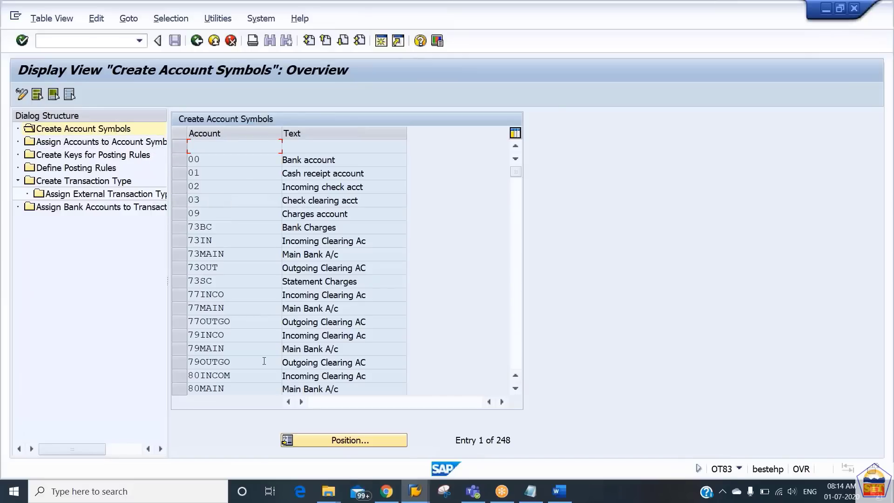
# Locate account symbols 86AC and 86BC, and view the G/L accounts assigned to them.
pyautogui.click(358, 440)
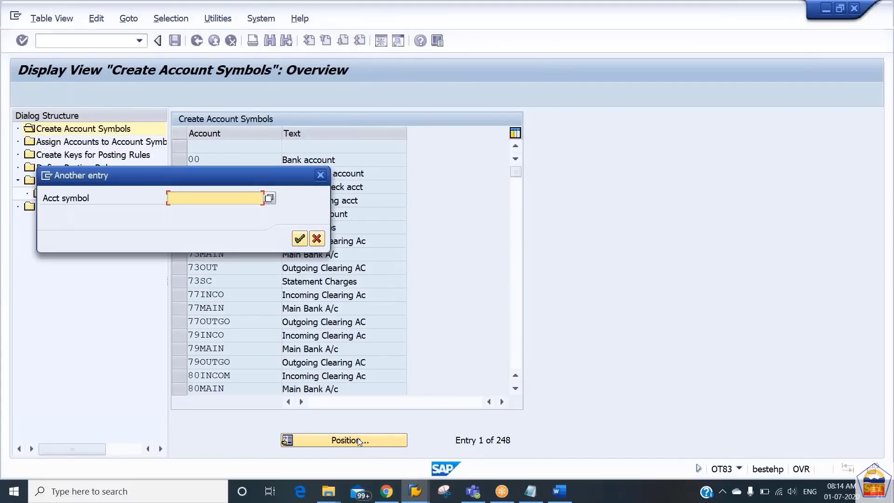
pyautogui.write('86bc')
pyautogui.press('Return')
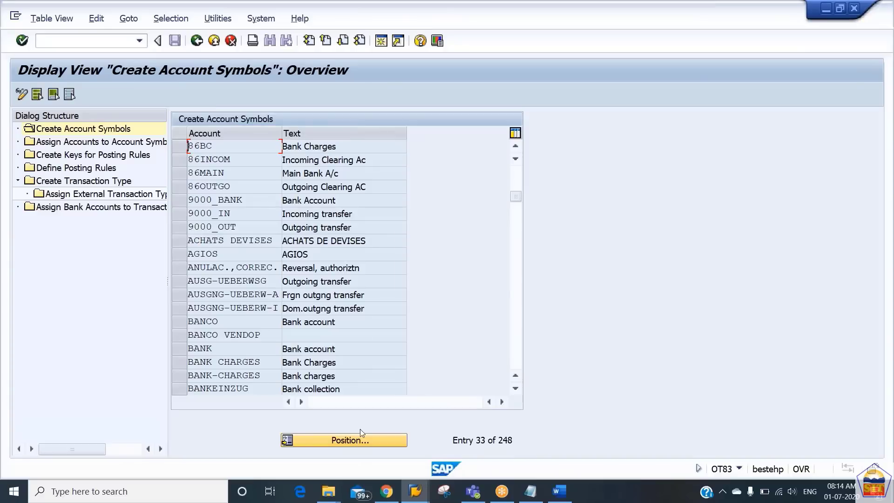
pyautogui.click(519, 149)
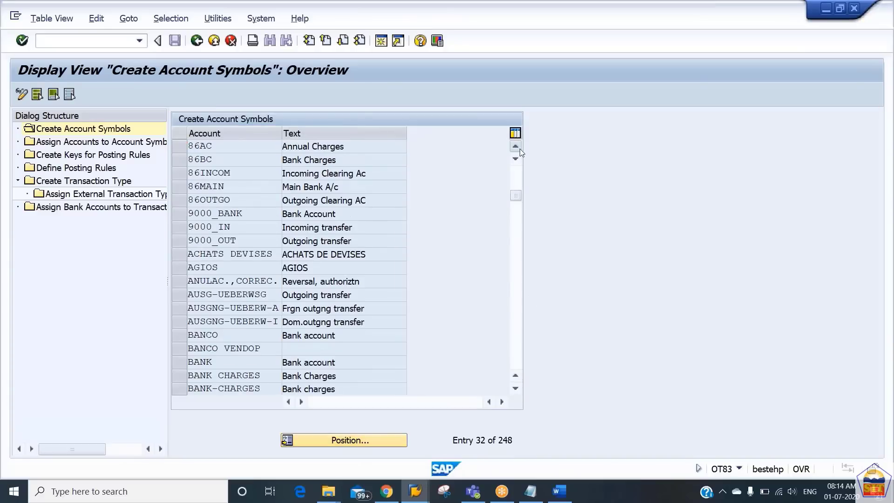
pyautogui.click(520, 149)
pyautogui.doubleClick(117, 147)
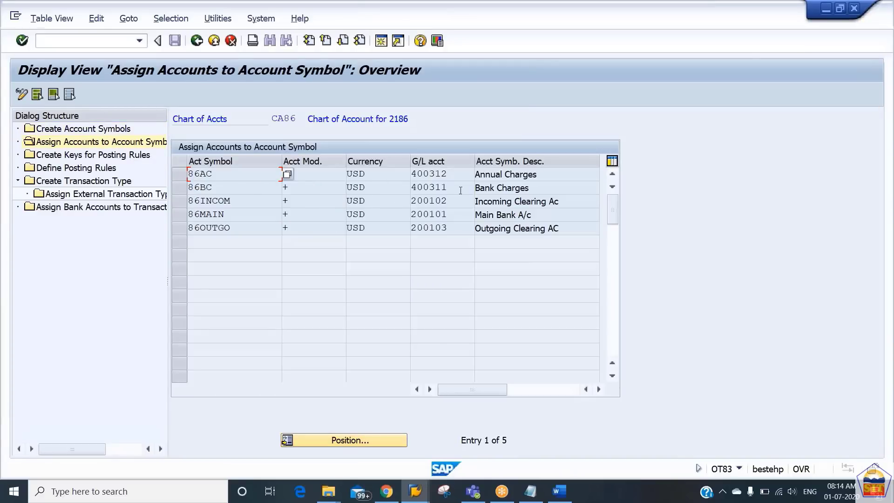
pyautogui.click(460, 188)
# Open the keys for posting rules, locate the 86IN key, and switch the view to change mode.
pyautogui.doubleClick(105, 158)
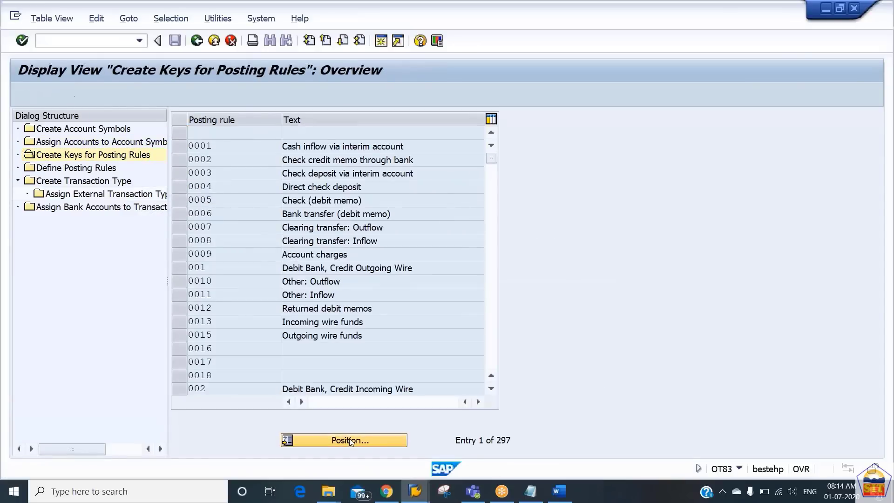
pyautogui.click(349, 439)
pyautogui.write('86')
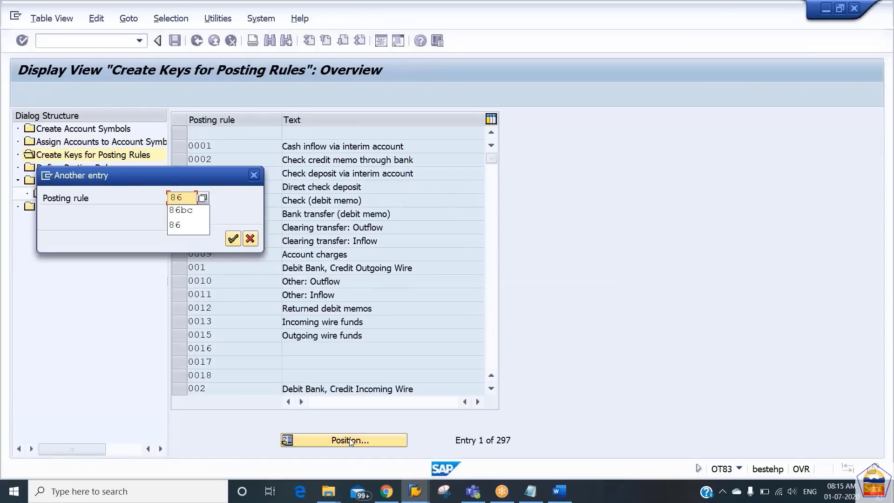
pyautogui.write('861')
pyautogui.press('Return')
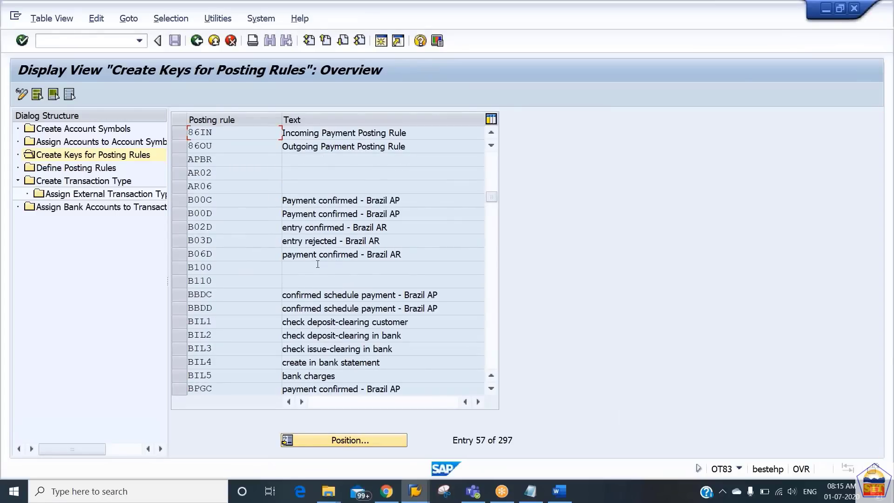
pyautogui.click(21, 94)
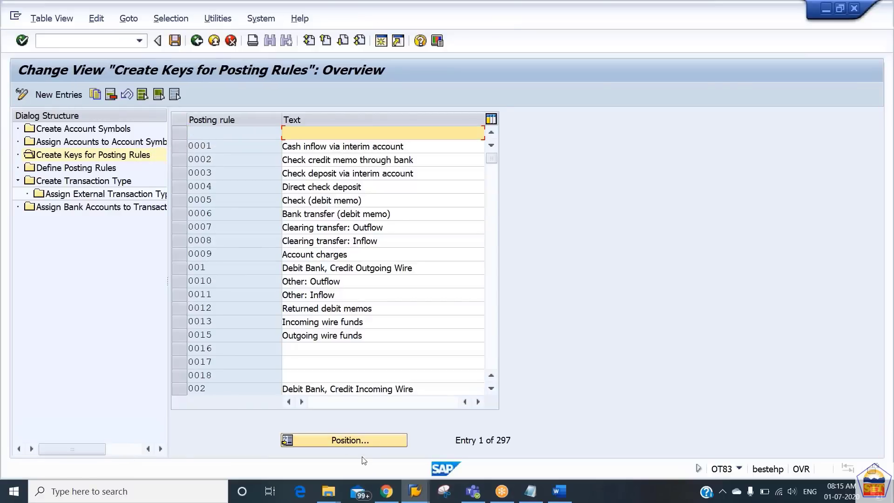
pyautogui.click(364, 440)
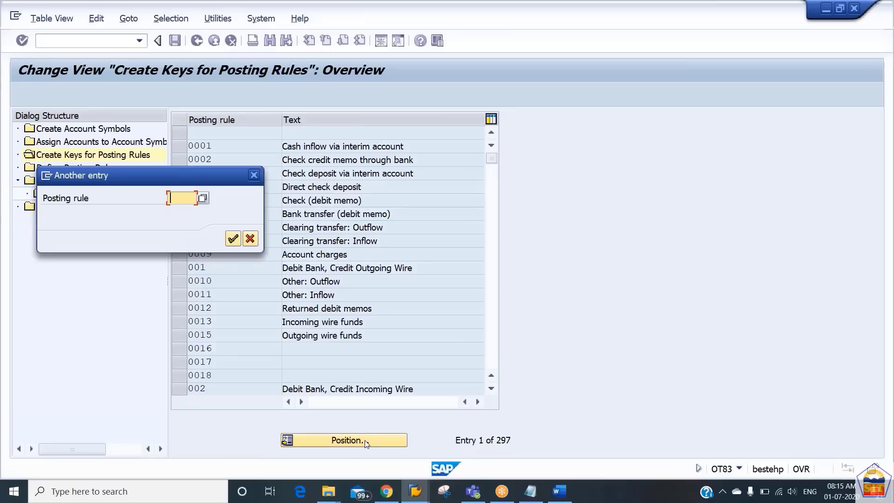
pyautogui.write('86')
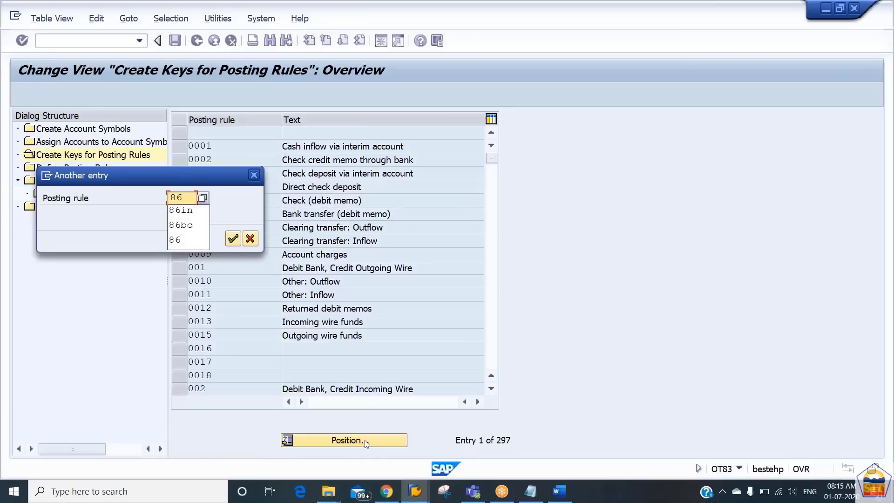
pyautogui.press('BackSpace')
pyautogui.press('BackSpace')
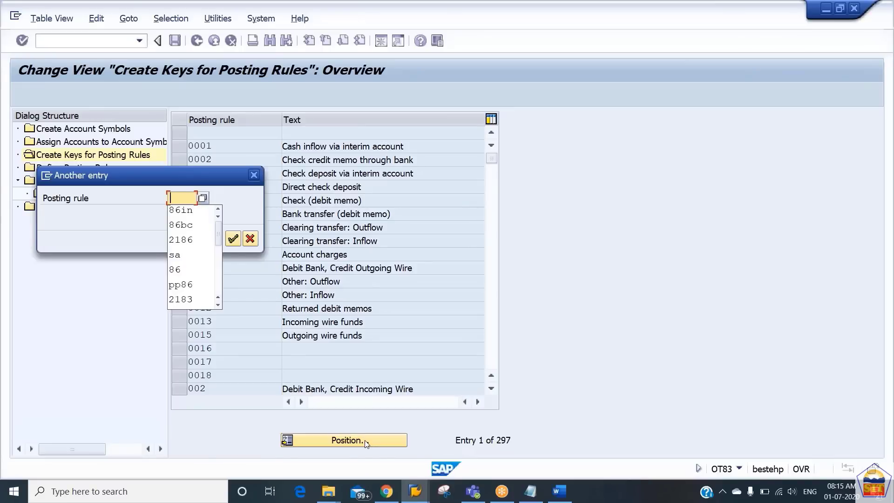
pyautogui.click(254, 175)
pyautogui.click(254, 175)
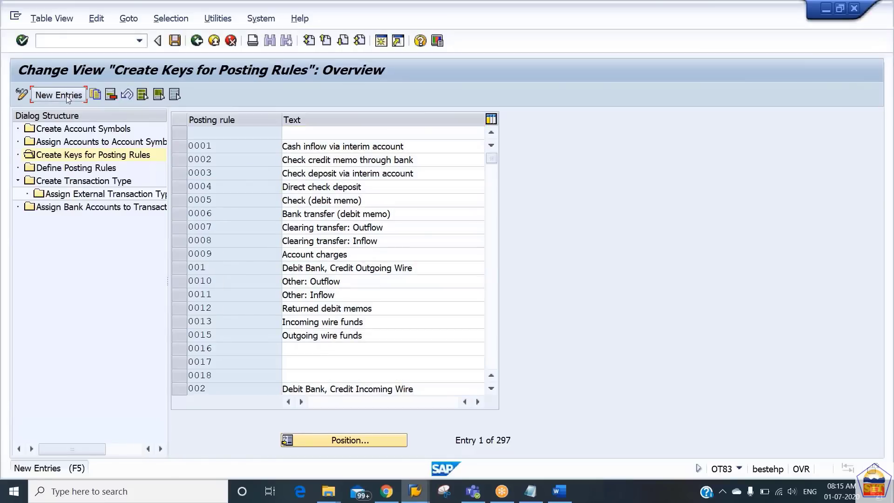
# Try to add posting rule key 86BC with the text Bank Charges Posting Rule as a new entry.
pyautogui.click(69, 96)
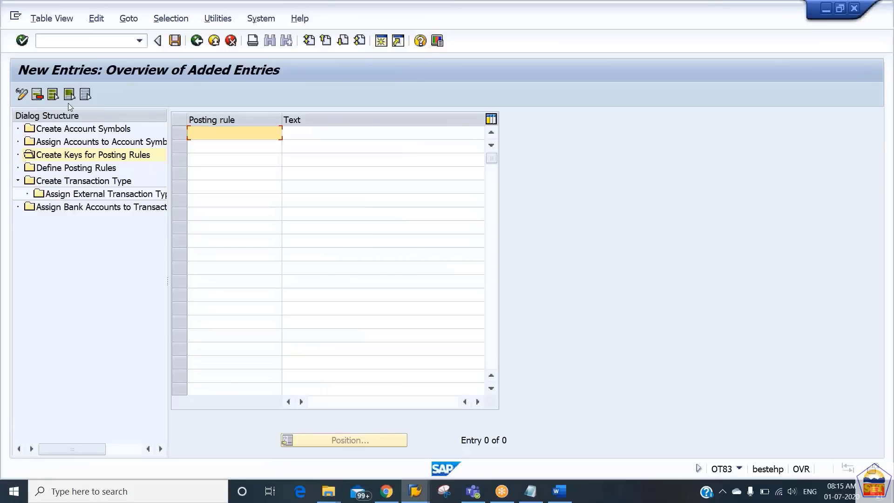
pyautogui.write('86bc')
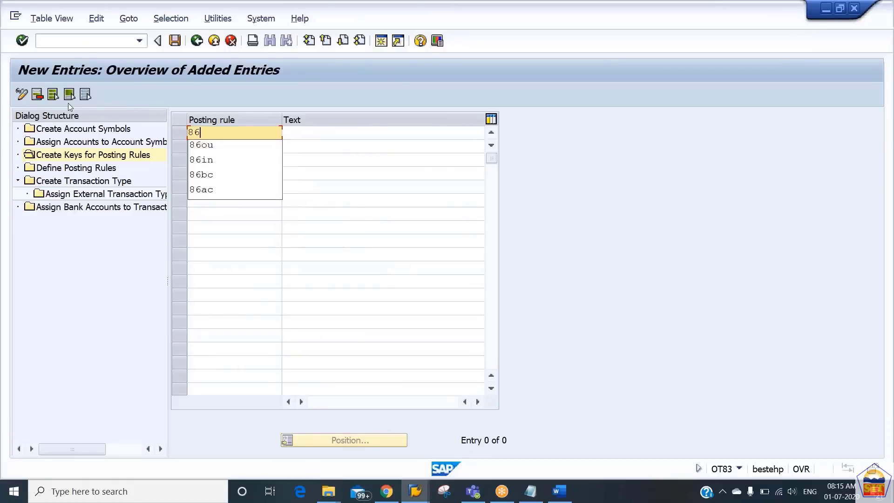
pyautogui.press('Tab')
pyautogui.write('B')
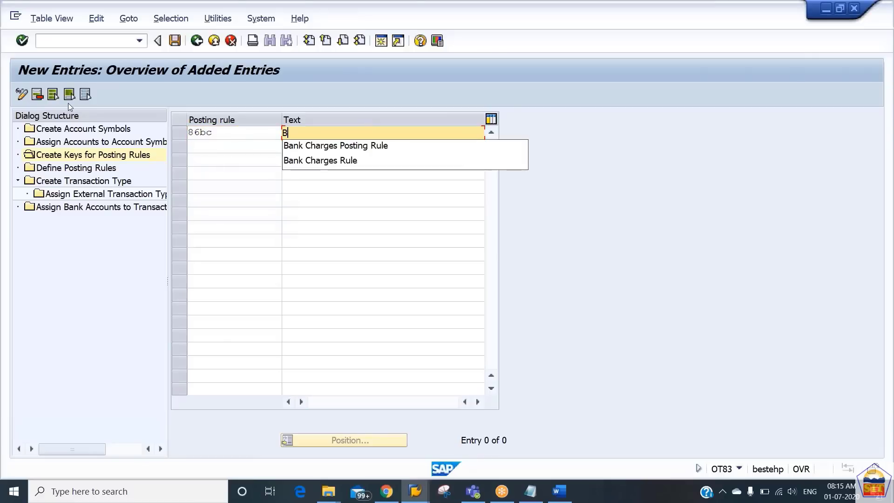
pyautogui.press('Down')
pyautogui.press('Return')
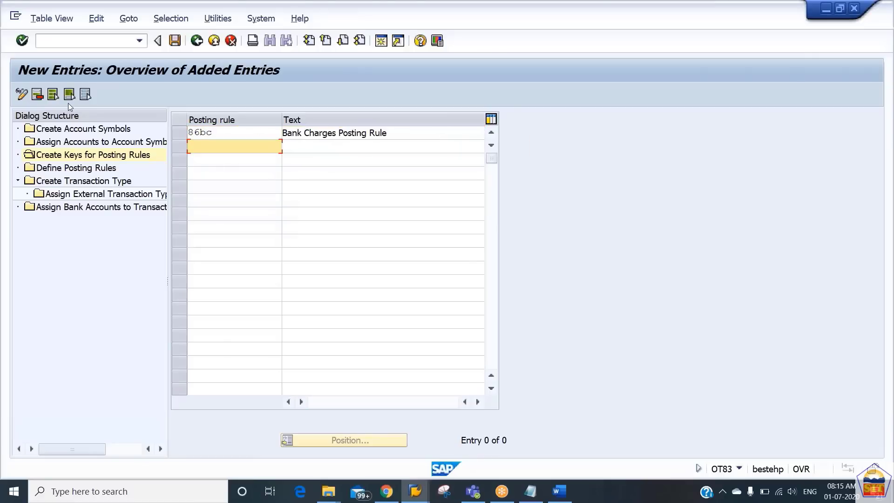
# Try to add posting rule key 86AC with the text Annual Bank Charges and confirm the new entries.
pyautogui.write('86ac')
pyautogui.press('Tab')
pyautogui.write('a')
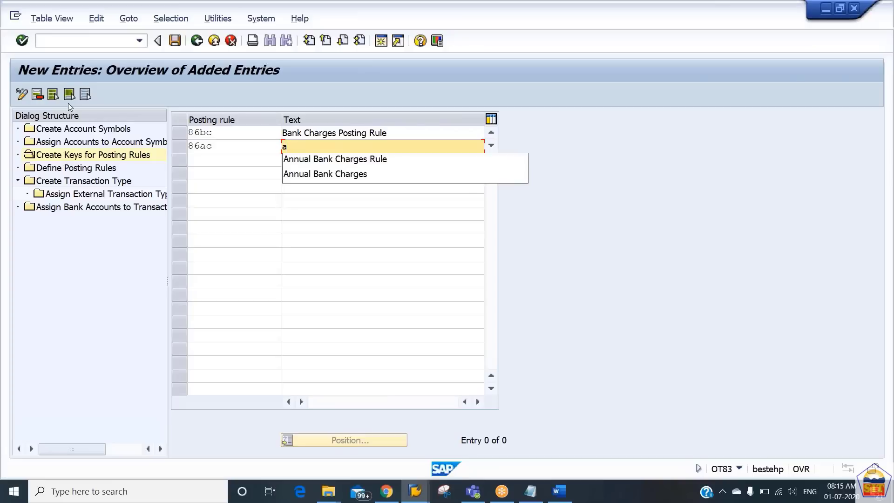
pyautogui.press('Down')
pyautogui.press('Down')
pyautogui.press('Return')
pyautogui.press('Return')
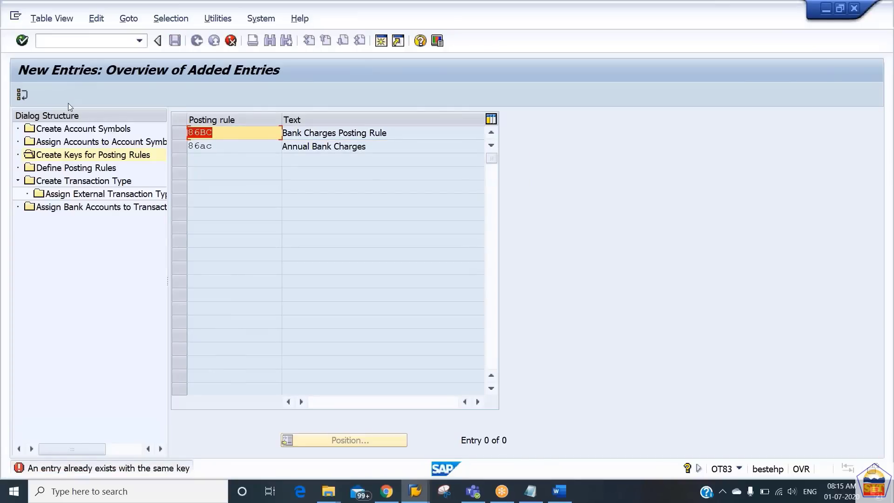
# Discard the new posting rule keys and return to the overview of existing keys.
pyautogui.click(232, 41)
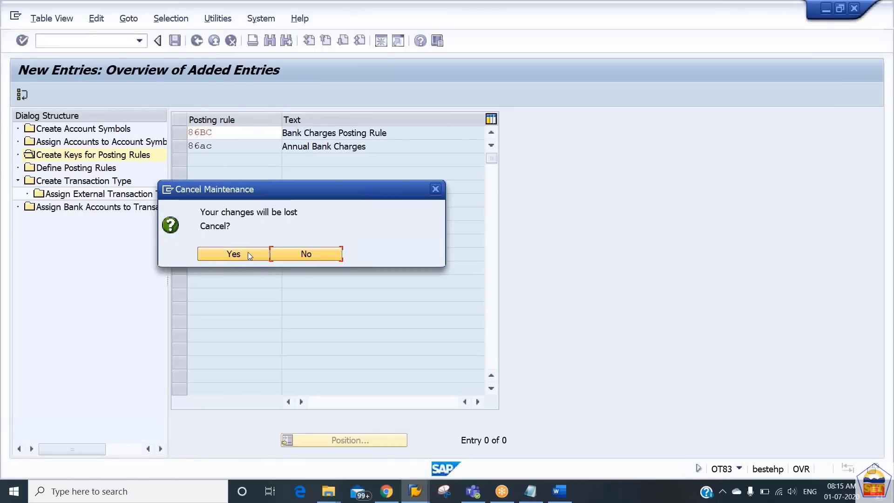
pyautogui.click(233, 253)
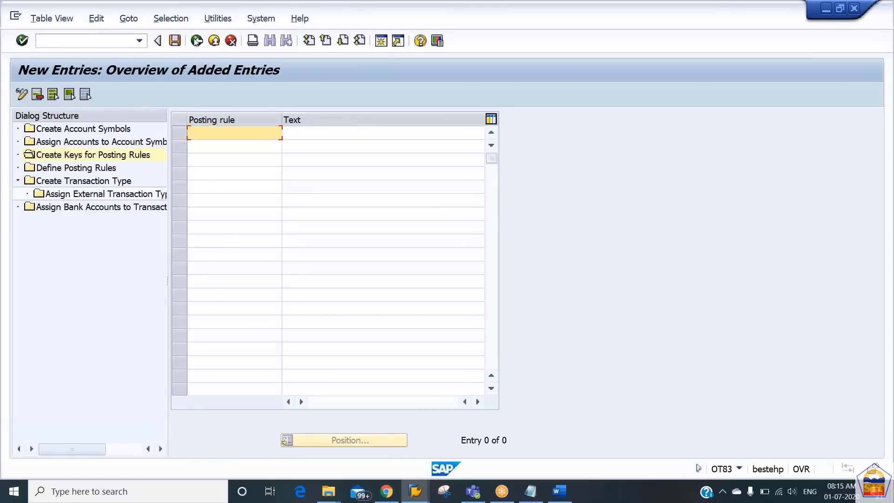
pyautogui.click(196, 41)
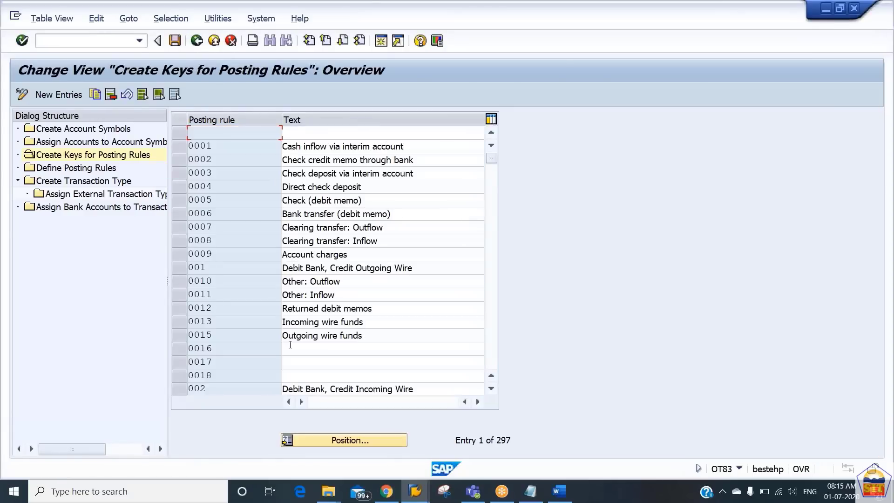
# Locate the existing posting rule key 86BC in the list.
pyautogui.click(359, 444)
pyautogui.write('86')
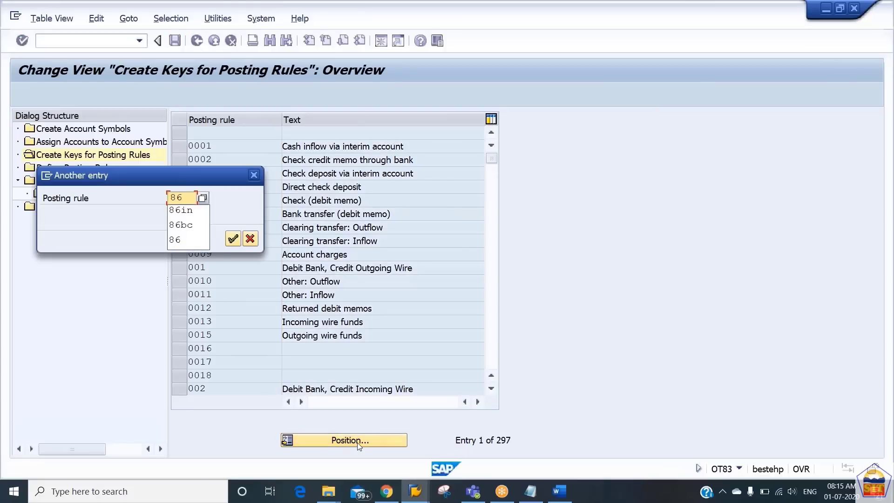
pyautogui.write('bc')
pyautogui.press('Return')
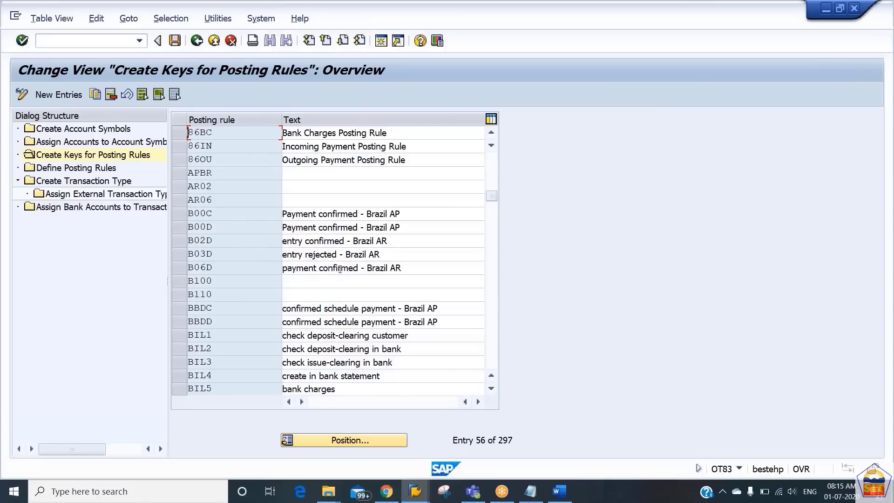
pyautogui.click(372, 440)
pyautogui.write('96ac')
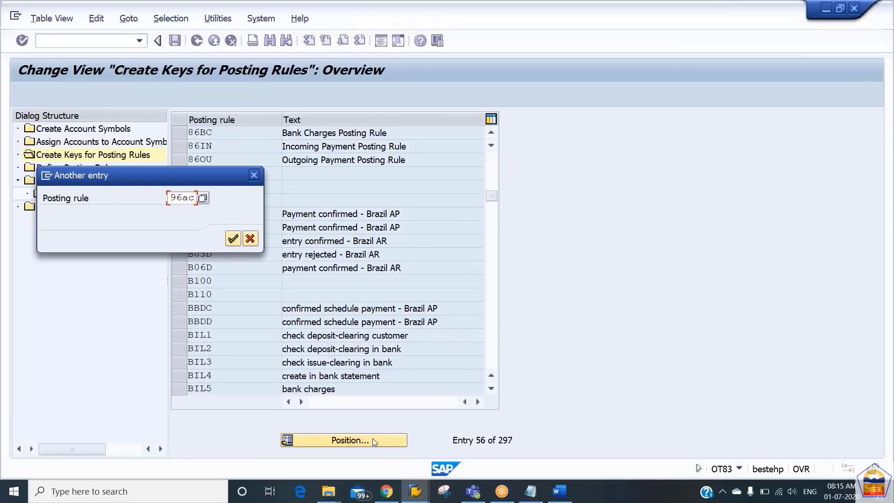
pyautogui.press('Return')
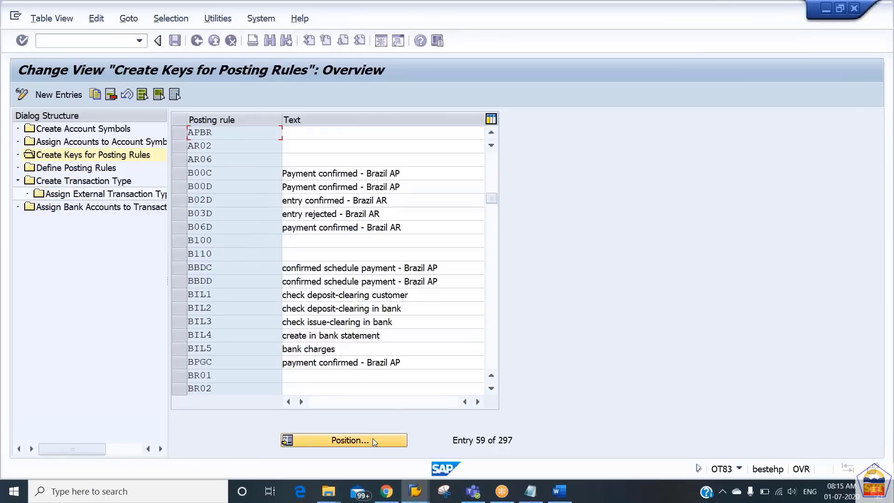
# Locate posting rule key 86AC and examine the two existing bank charges rules, 86AC and 86BC.
pyautogui.click(375, 441)
pyautogui.write('86a')
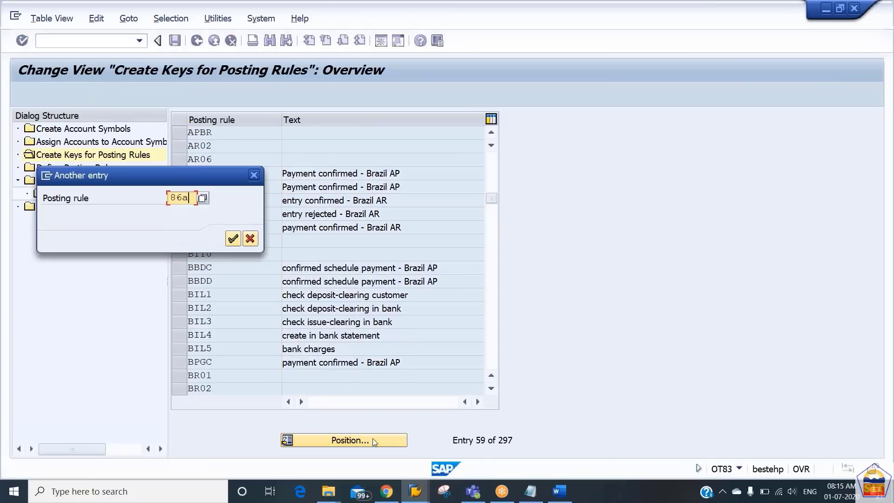
pyautogui.press('Return')
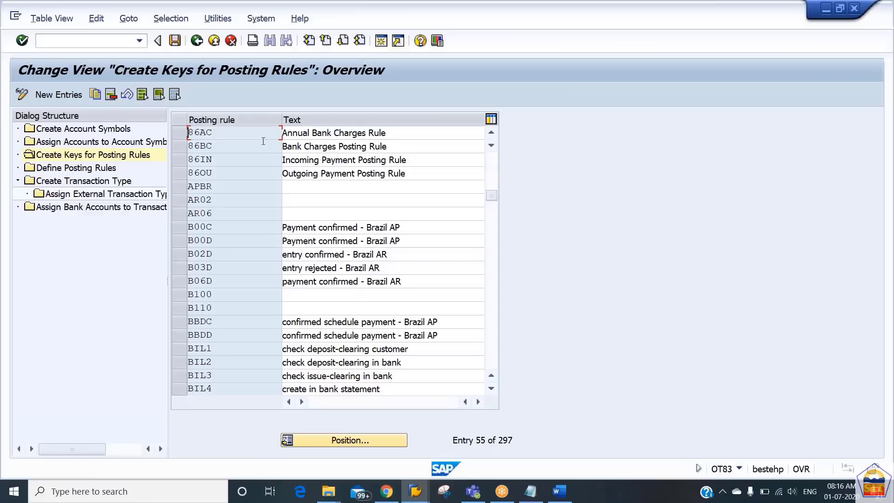
pyautogui.click(180, 135)
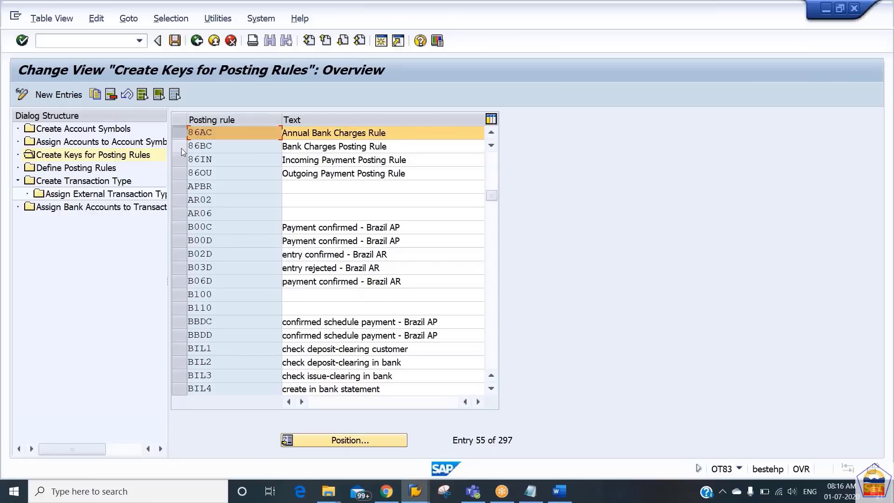
pyautogui.click(180, 148)
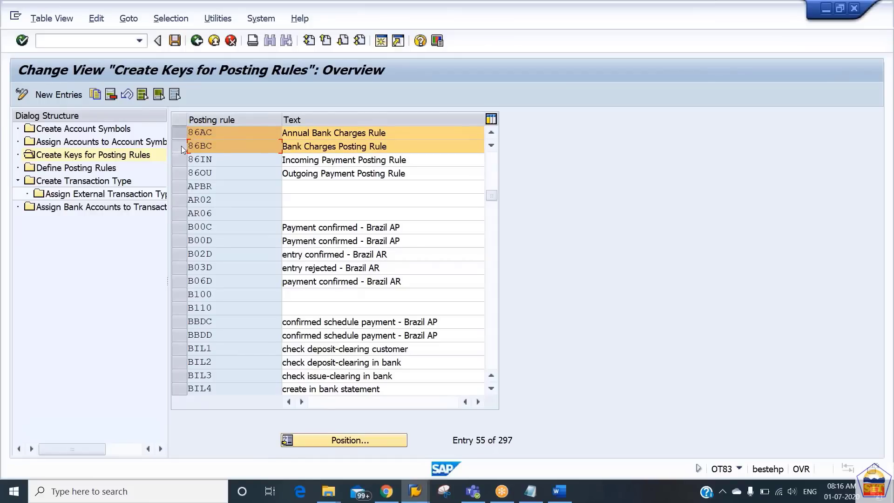
pyautogui.click(175, 132)
pyautogui.click(182, 149)
# Open the posting rule definitions and look up posting rule 86BC.
pyautogui.doubleClick(111, 170)
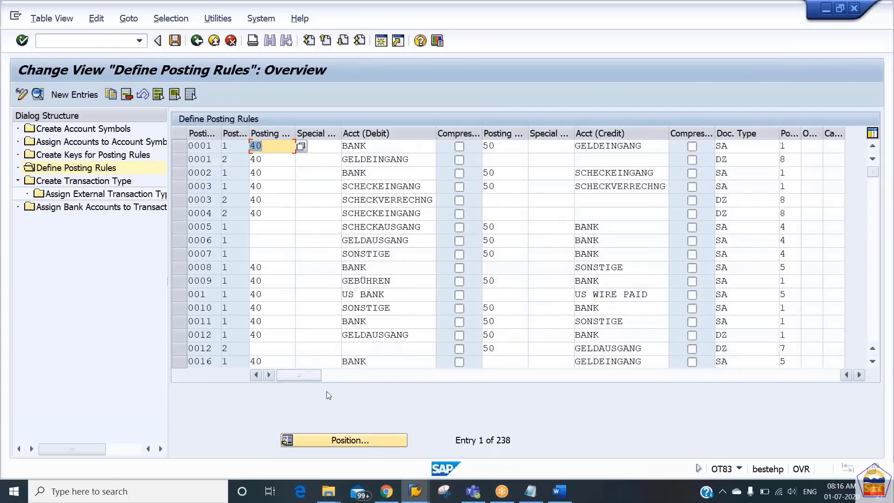
pyautogui.click(365, 440)
pyautogui.write('86')
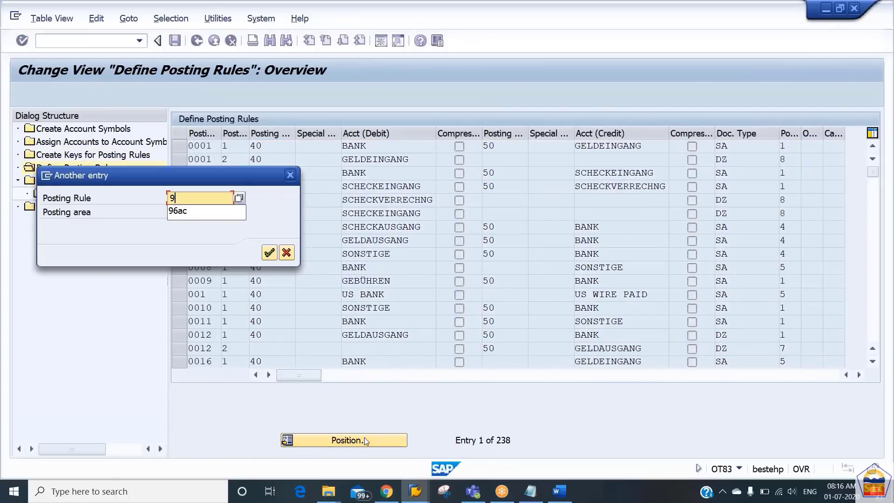
pyautogui.press('BackSpace')
pyautogui.press('BackSpace')
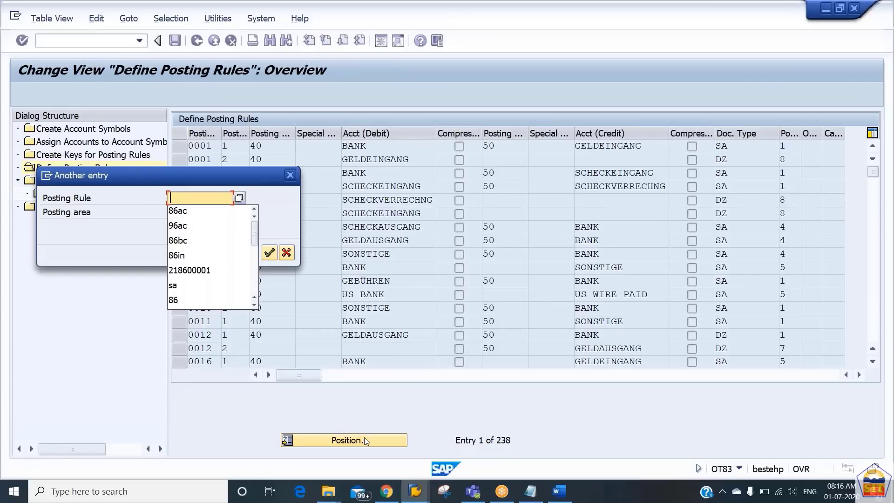
pyautogui.write('86bc')
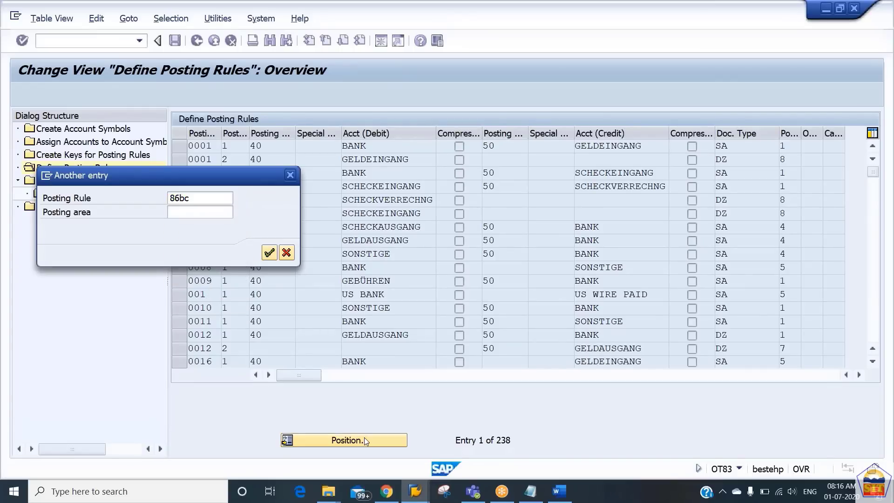
pyautogui.press('Return')
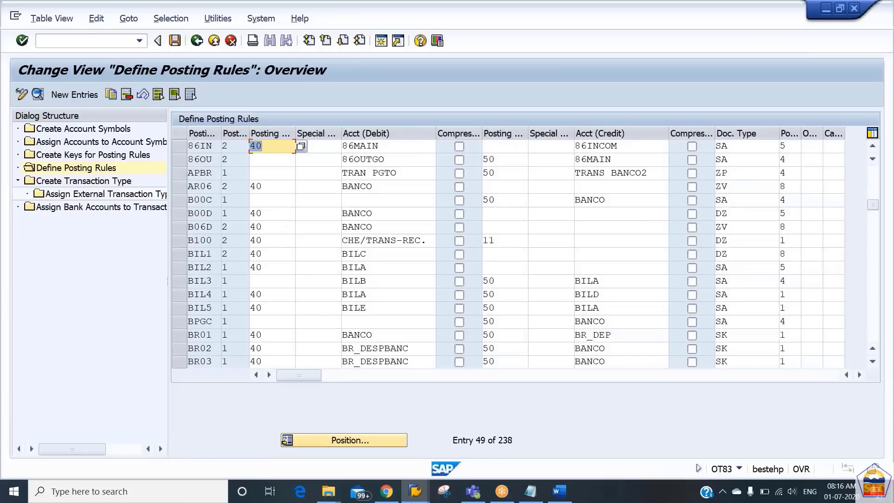
# Start a new posting rule definition for 86BC with posting area 1, Bank accounting.
pyautogui.click(79, 92)
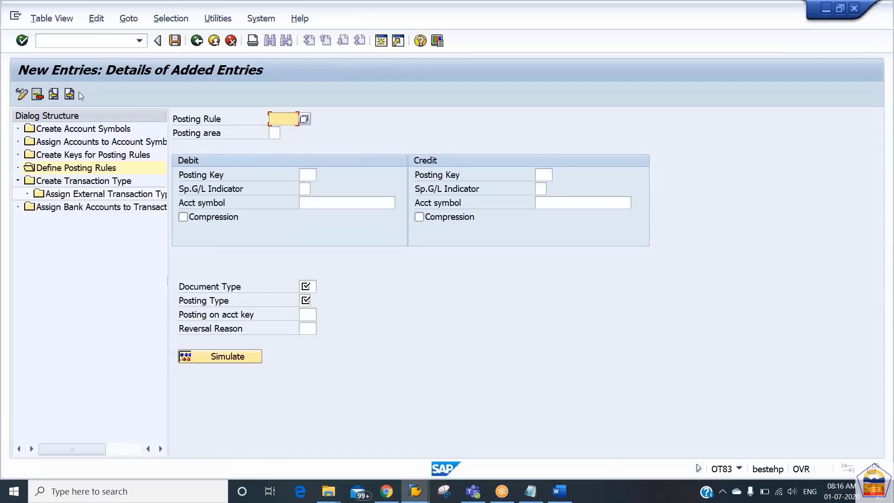
pyautogui.write('86b0')
pyautogui.press('Tab')
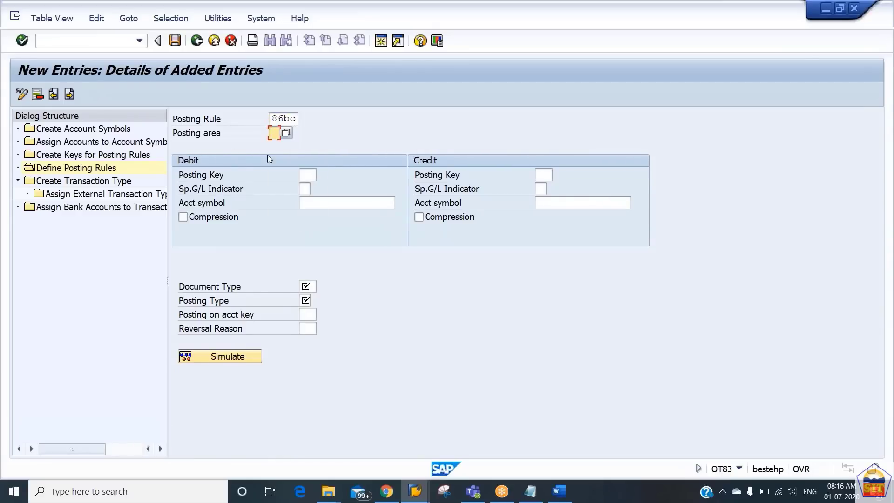
pyautogui.click(285, 133)
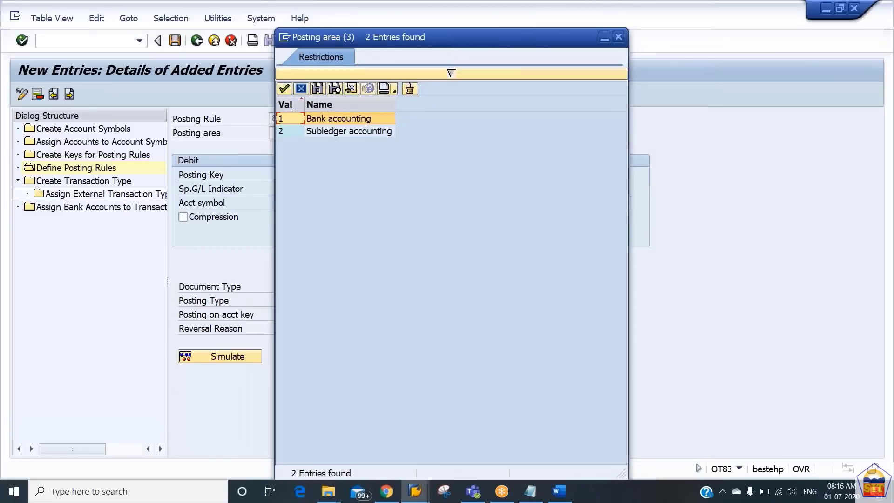
pyautogui.press('Return')
pyautogui.click(285, 133)
pyautogui.press('Return')
# Set the debit side of rule 86BC to posting key 40 and account symbol 86BC.
pyautogui.click(307, 174)
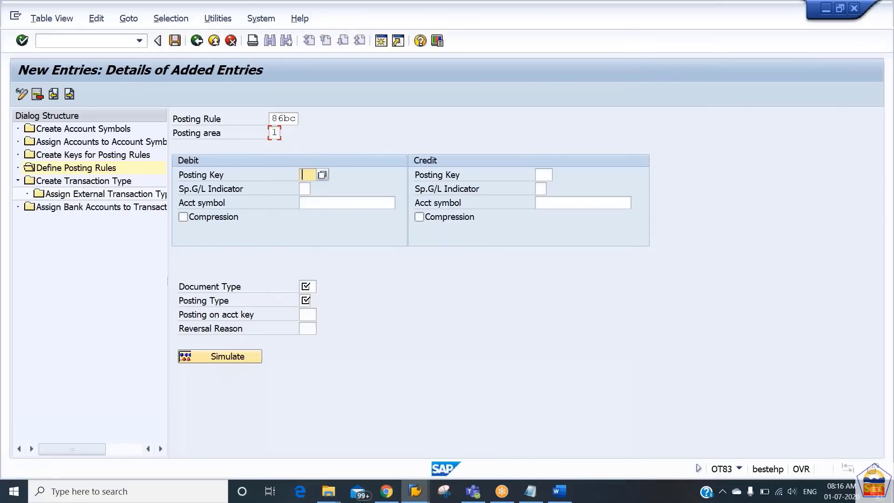
pyautogui.write('40')
pyautogui.click(350, 201)
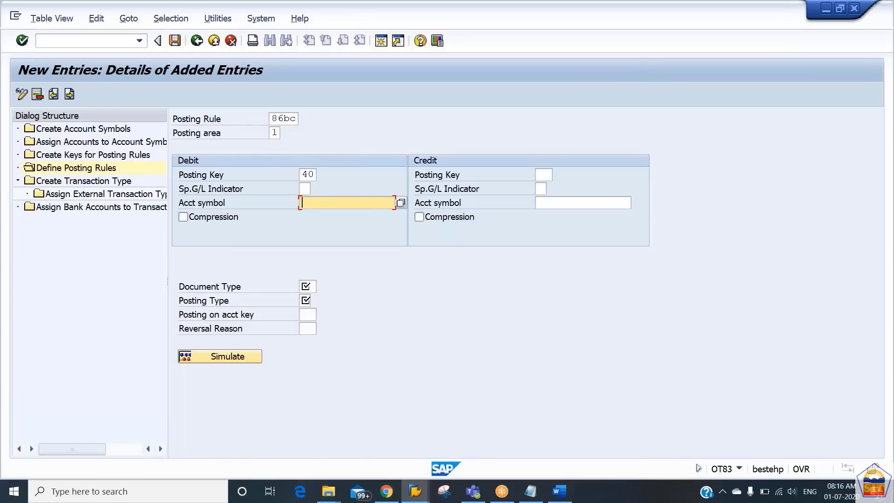
pyautogui.write('400')
pyautogui.press('BackSpace')
pyautogui.press('BackSpace')
pyautogui.press('BackSpace')
pyautogui.write('8')
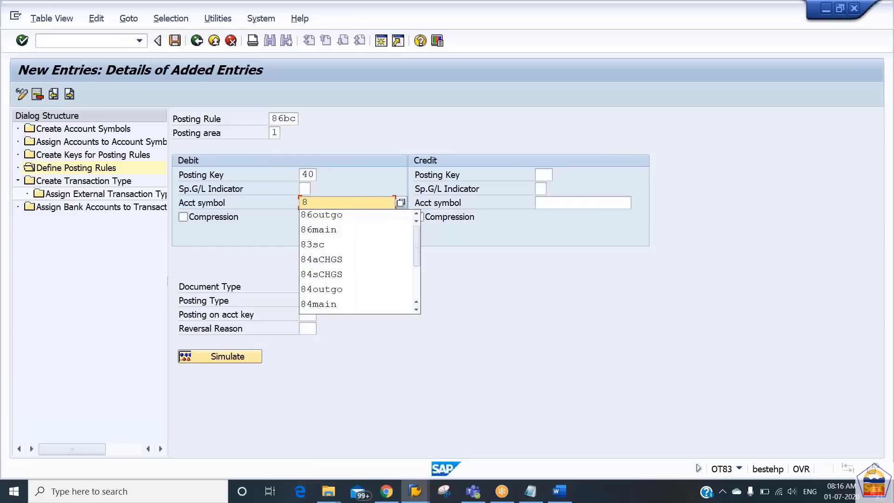
pyautogui.write('6bc')
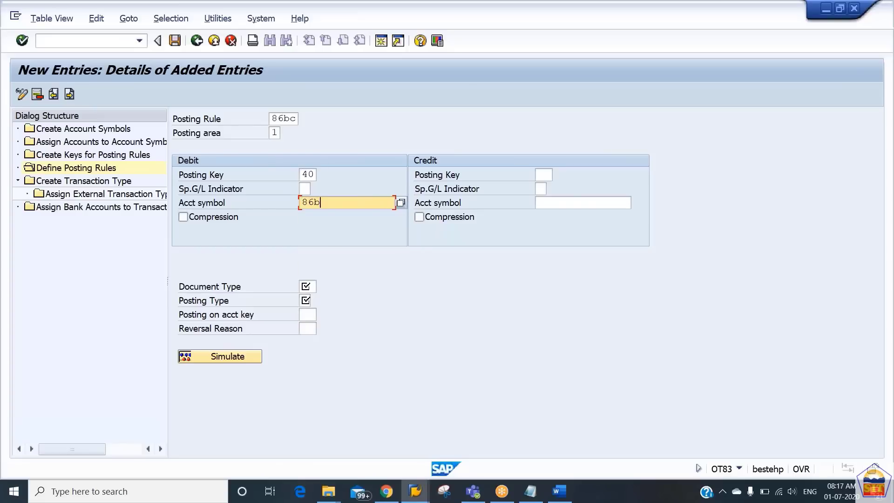
# Set the credit side of rule 86BC to posting key 50 and account symbol 86MAIN.
pyautogui.press('Tab')
pyautogui.press('Tab')
pyautogui.write('50')
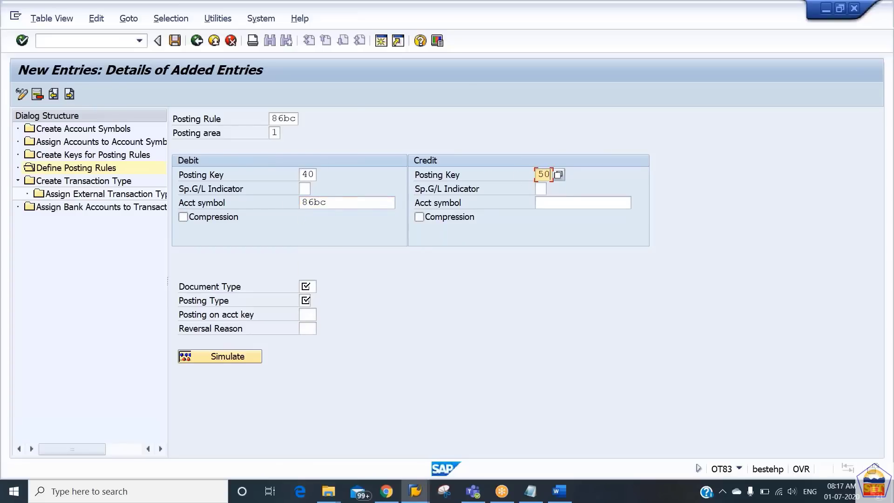
pyautogui.press('Tab')
pyautogui.press('Tab')
pyautogui.write('86main')
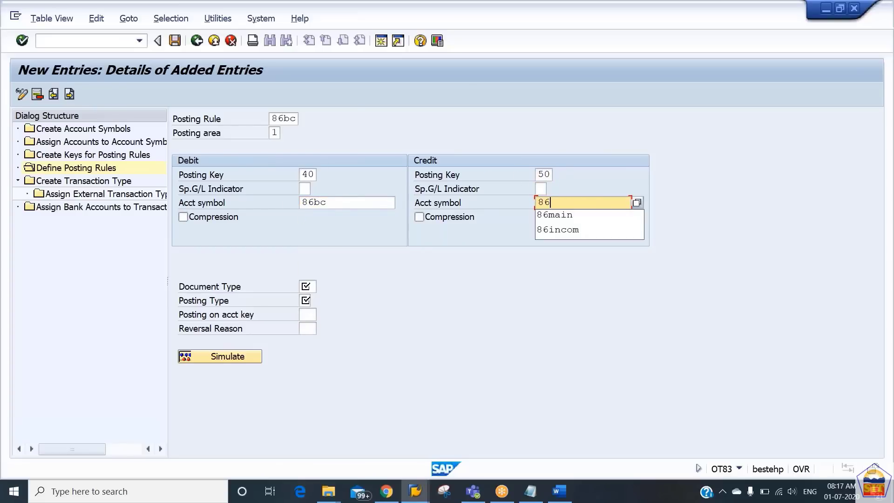
# Set document type SA and posting type 1, Post to G/L account, then save rule 86BC under the proposed customizing request.
pyautogui.press('Tab')
pyautogui.press('Tab')
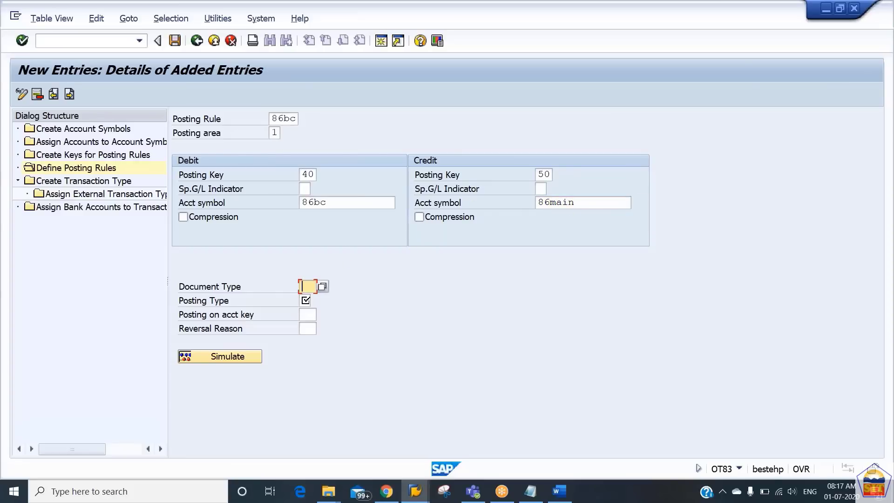
pyautogui.write('sa')
pyautogui.press('Tab')
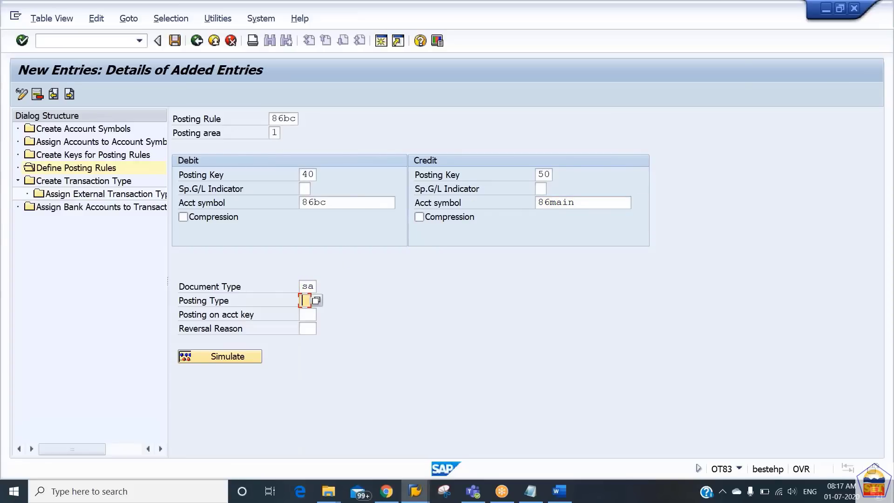
pyautogui.click(316, 300)
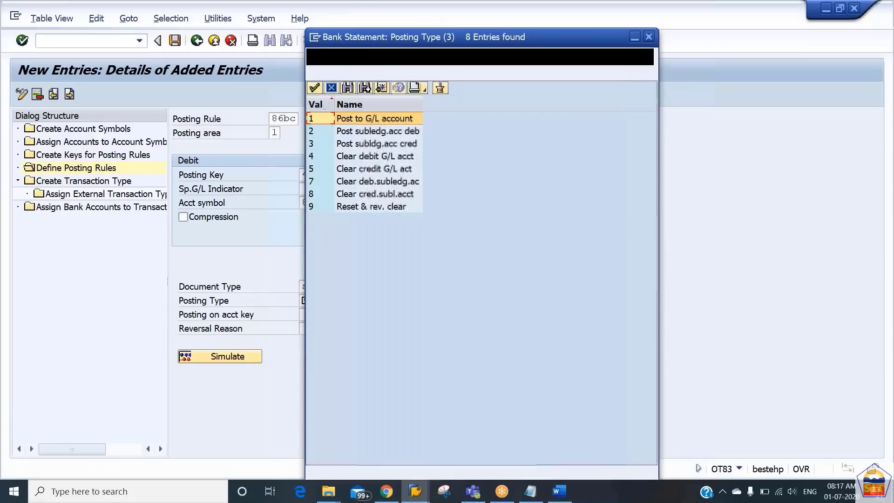
pyautogui.doubleClick(377, 122)
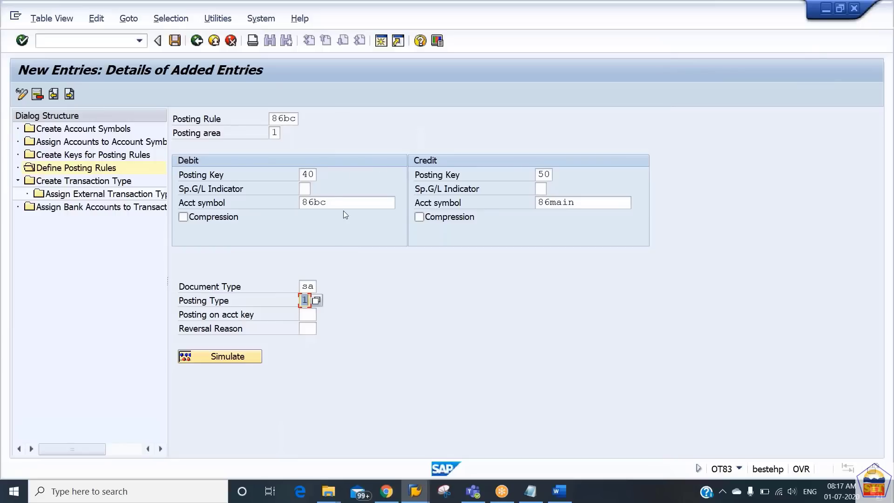
pyautogui.hotkey('ctrl', 's')
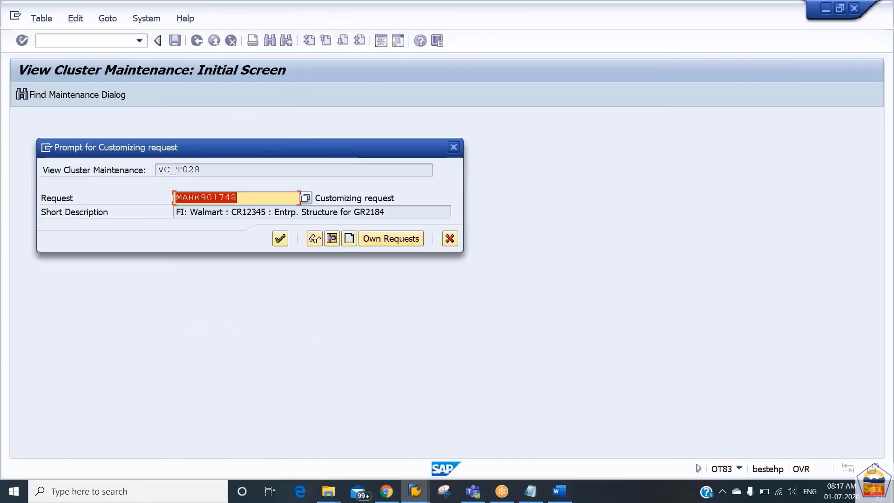
pyautogui.press('Return')
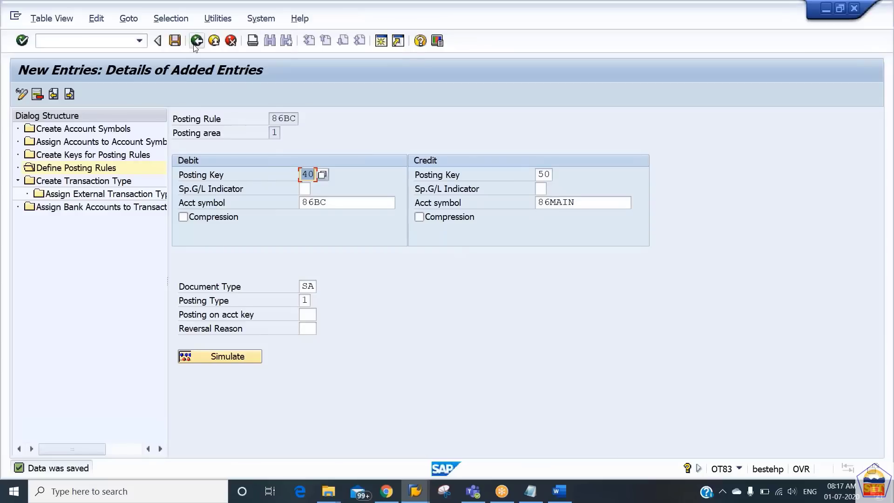
# Leave the saved rule and reopen the OT83 posting rule definitions in change mode.
pyautogui.click(213, 41)
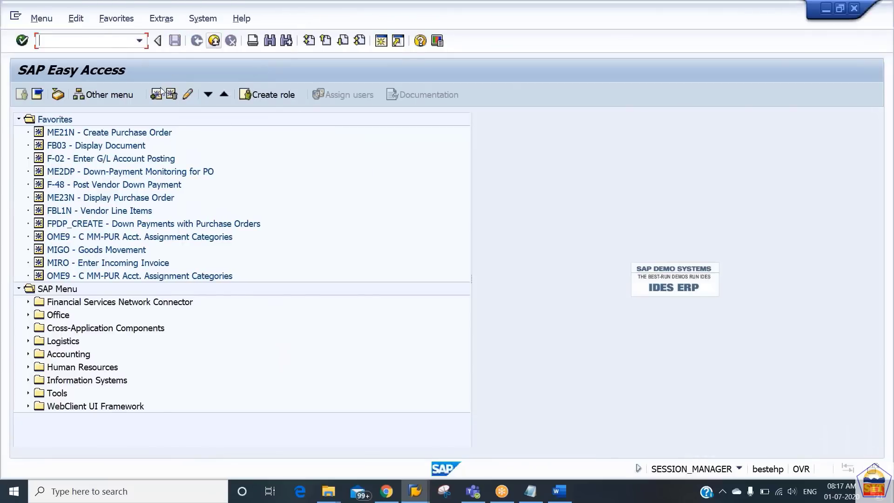
pyautogui.write('ob52')
pyautogui.press('Return')
pyautogui.click(325, 265)
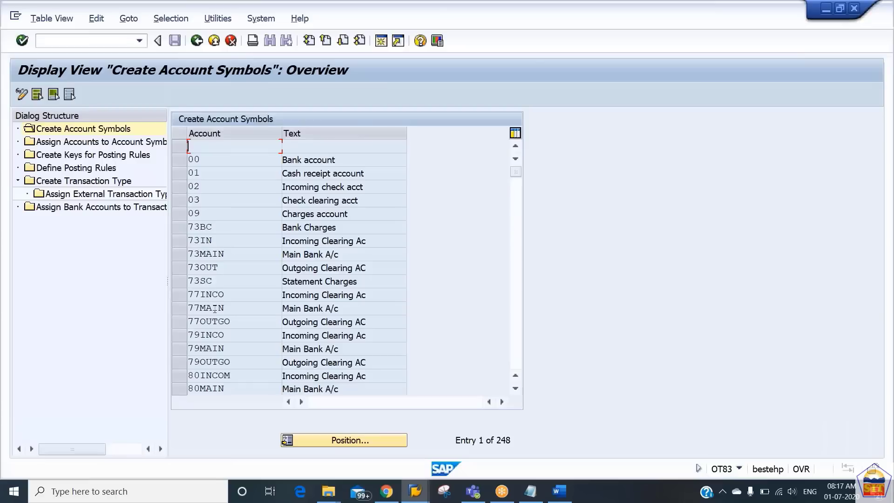
pyautogui.click(77, 168)
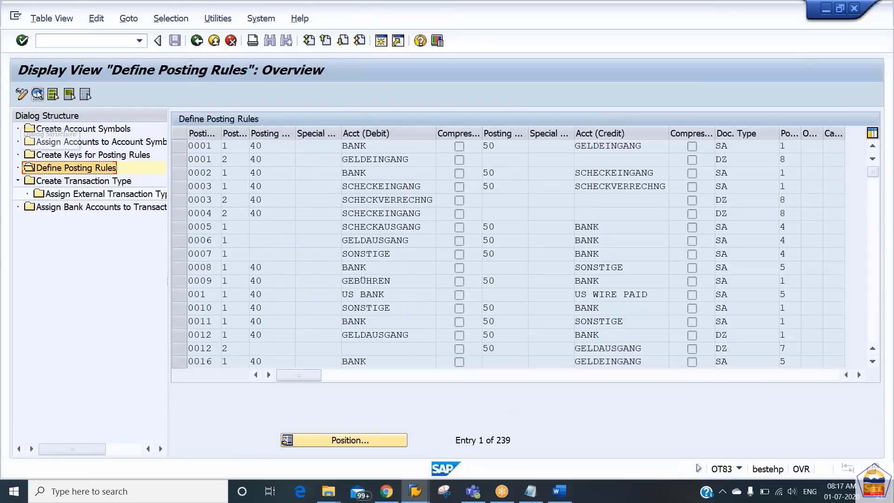
pyautogui.click(21, 94)
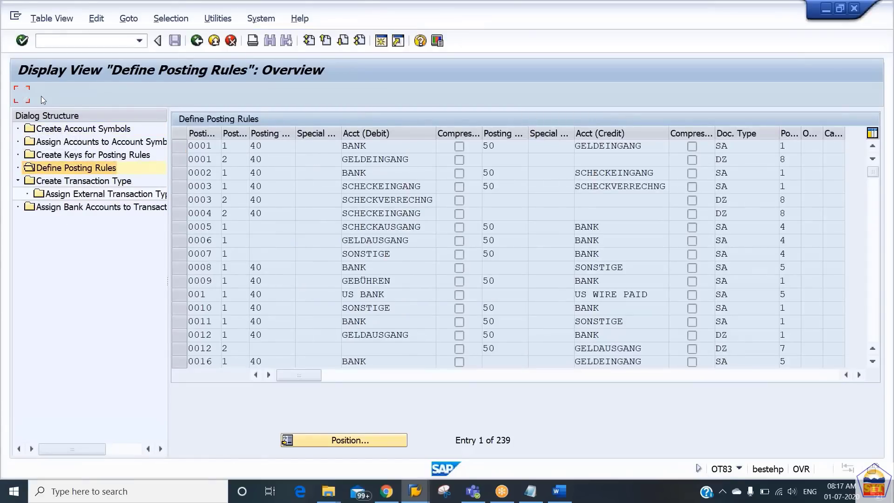
# Start a new posting rule definition for 86AC with posting area 1.
pyautogui.click(65, 96)
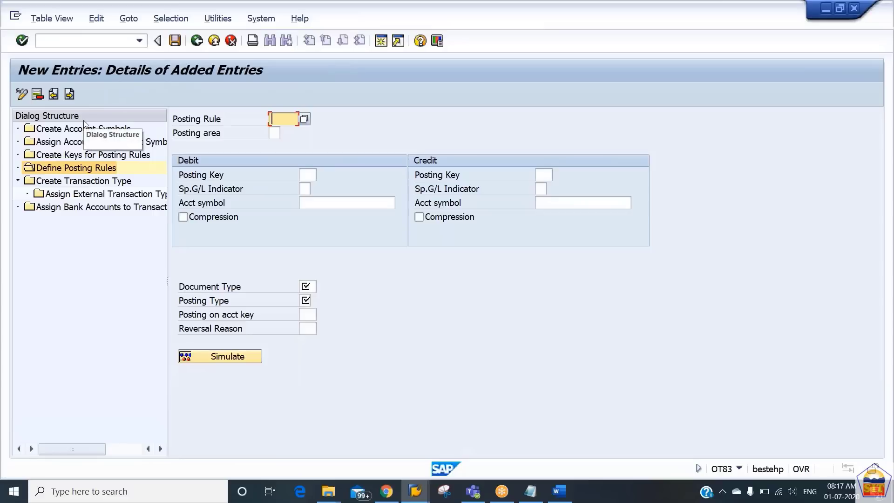
pyautogui.write('86ac')
pyautogui.press('Tab')
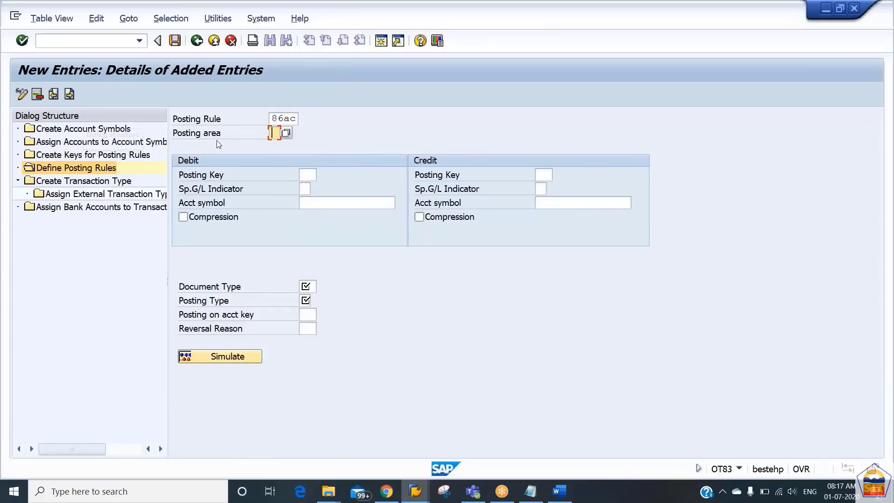
pyautogui.click(286, 133)
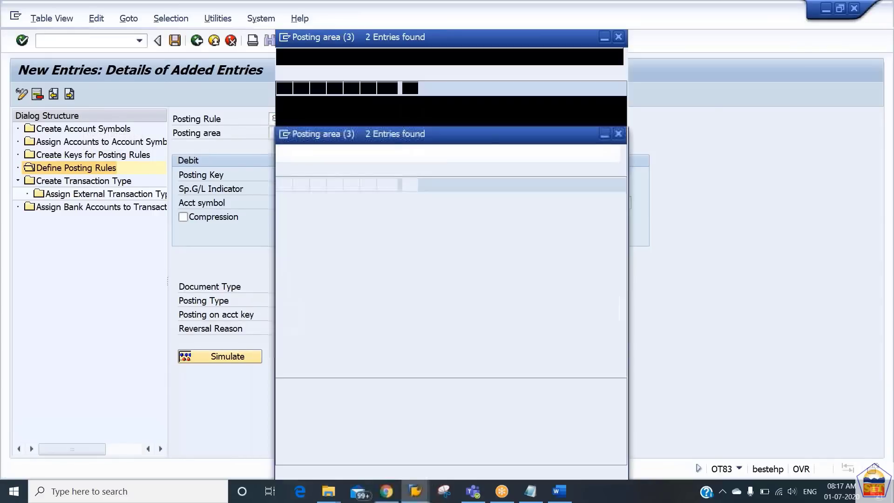
pyautogui.press('Return')
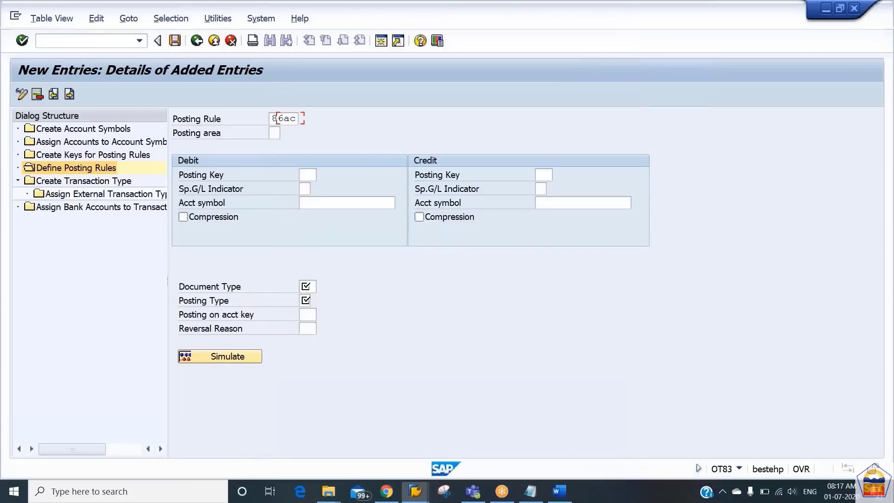
# Set the debit posting key to 40 and the credit posting key to 50 for rule 86AC.
pyautogui.press('Tab')
pyautogui.write('40')
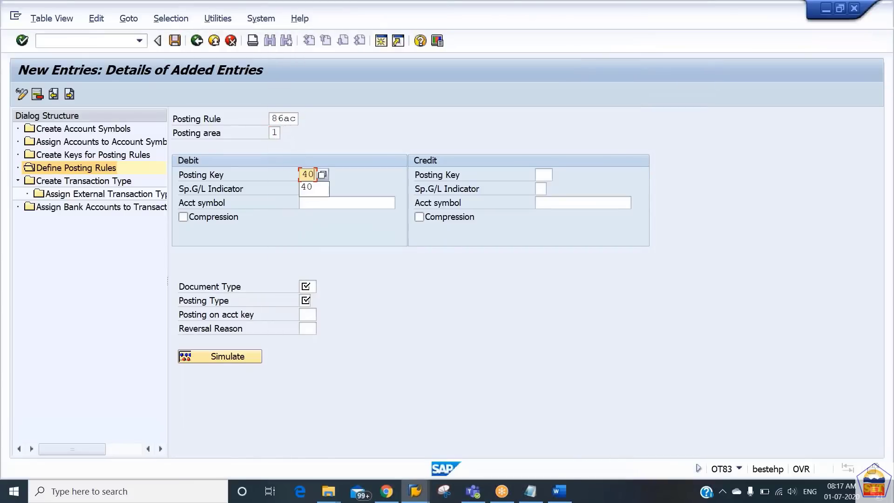
pyautogui.press('Tab')
pyautogui.press('Tab')
pyautogui.press('Tab')
pyautogui.press('Tab')
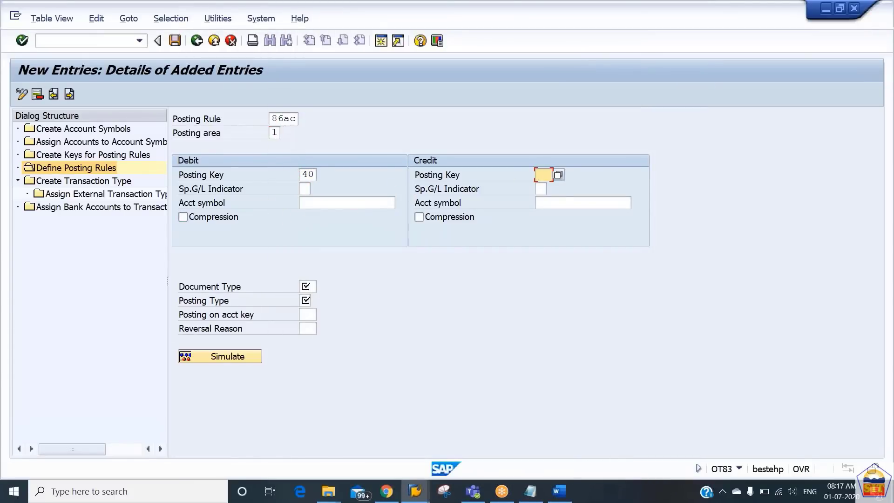
pyautogui.write('50')
pyautogui.press('Tab')
pyautogui.press('Tab')
pyautogui.press('Tab')
pyautogui.press('Tab')
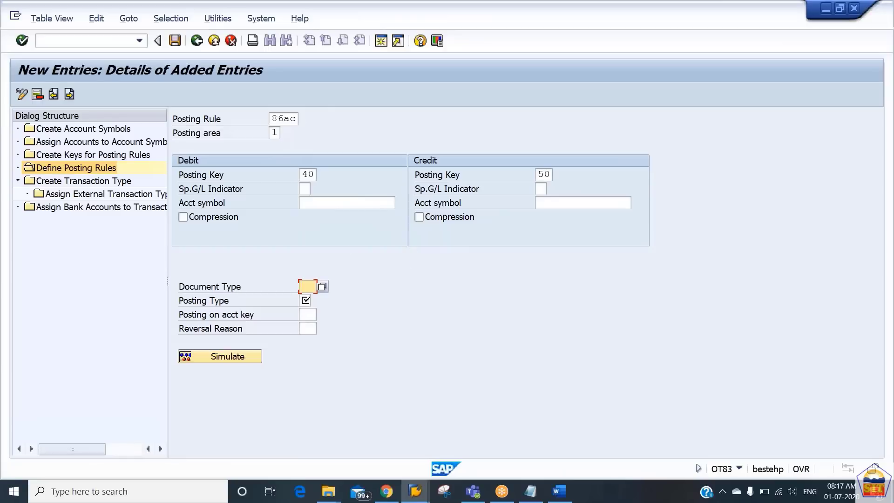
# Set the debit account symbol of posting rule 86AC to 86ac.
pyautogui.hotkey('shift', 'Tab')
pyautogui.hotkey('shift', 'Tab')
pyautogui.hotkey('shift', 'Tab')
pyautogui.hotkey('shift', 'Tab')
pyautogui.press('Tab')
pyautogui.press('Tab')
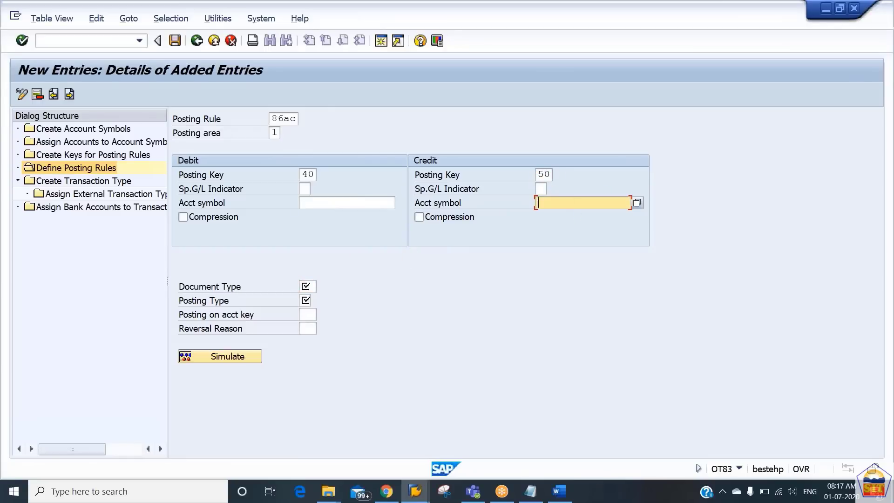
pyautogui.click(368, 201)
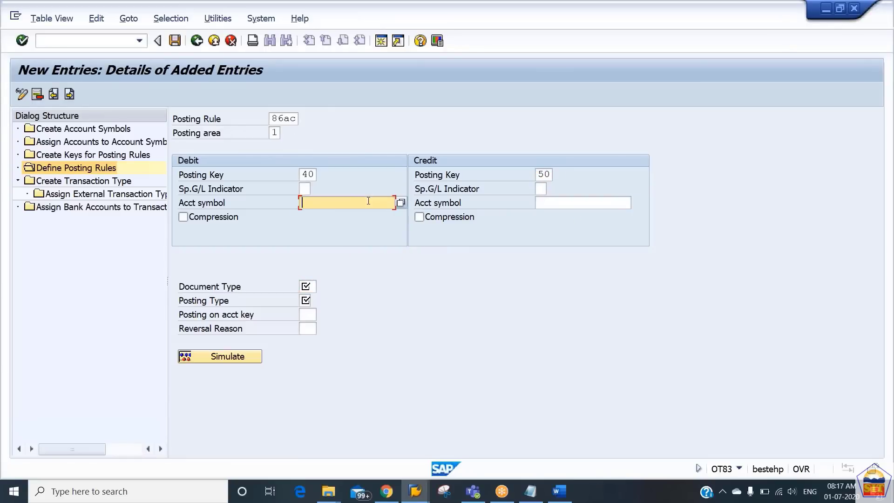
pyautogui.click(369, 201)
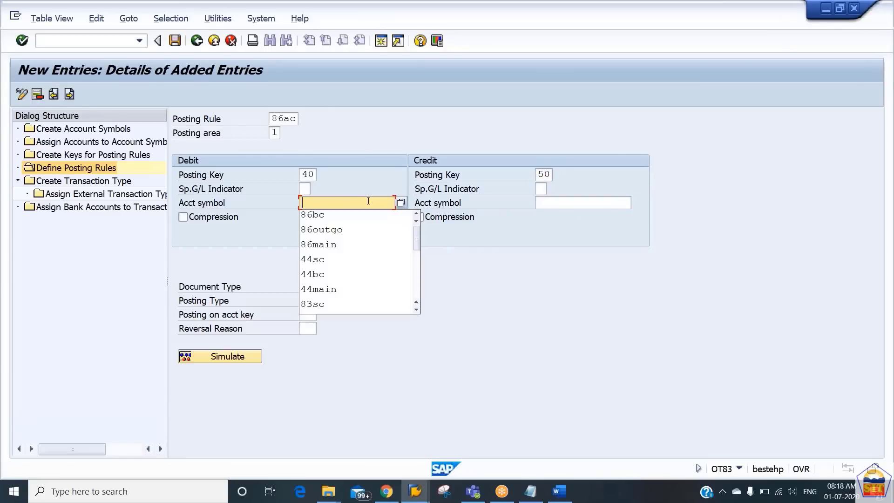
pyautogui.press('Down')
pyautogui.press('Return')
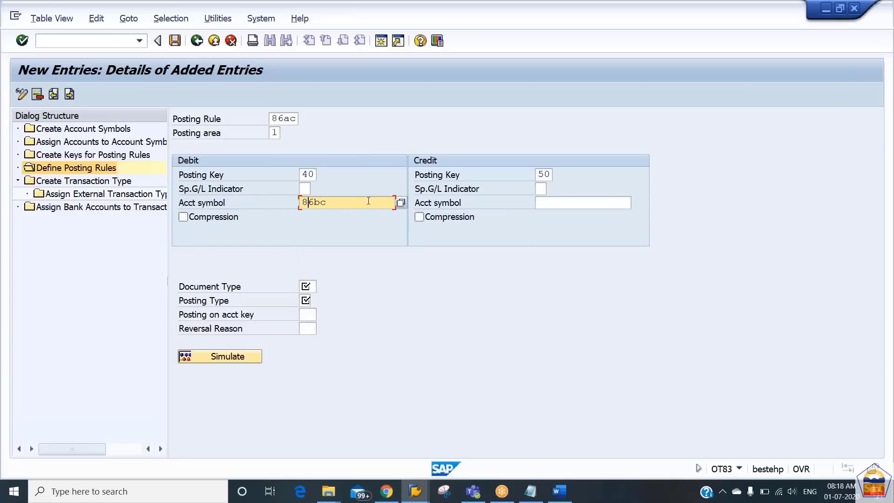
pyautogui.write('6a')
# Set the credit account symbol of posting rule 86AC to 86main.
pyautogui.press('Tab')
pyautogui.press('Tab')
pyautogui.press('Tab')
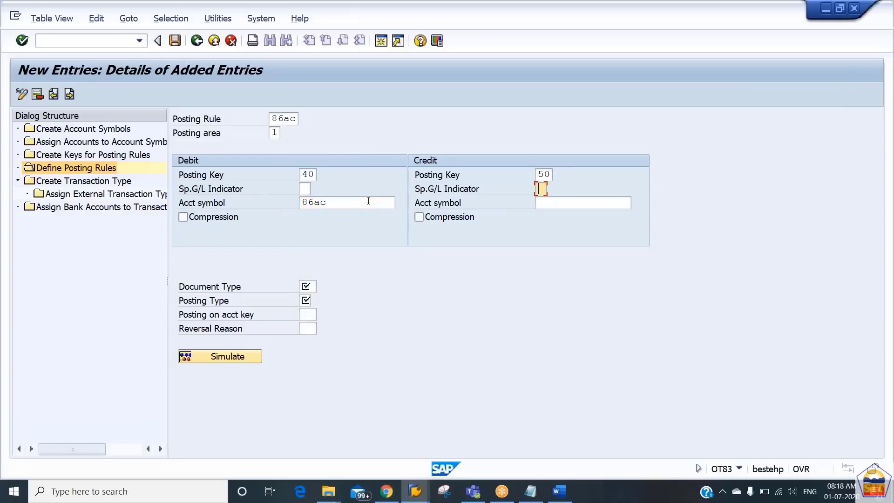
pyautogui.press('Tab')
pyautogui.press('Down')
pyautogui.press('Down')
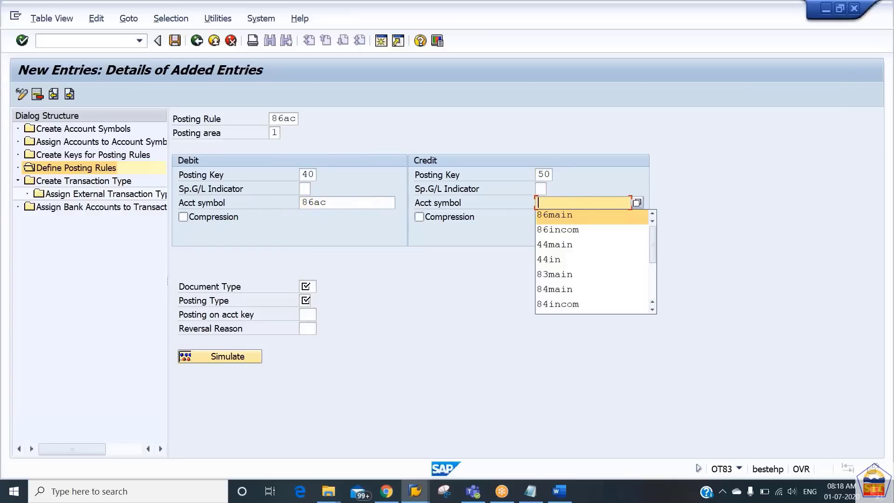
pyautogui.press('Return')
# Assign document type SA and posting type 1 to posting rule 86AC.
pyautogui.press('Tab')
pyautogui.press('Tab')
pyautogui.press('Tab')
pyautogui.hotkey('shift', 'Tab')
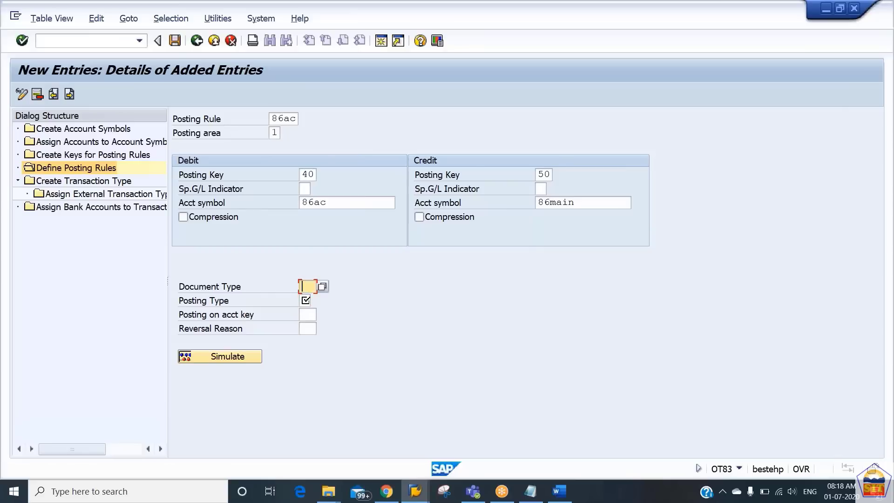
pyautogui.press('Down')
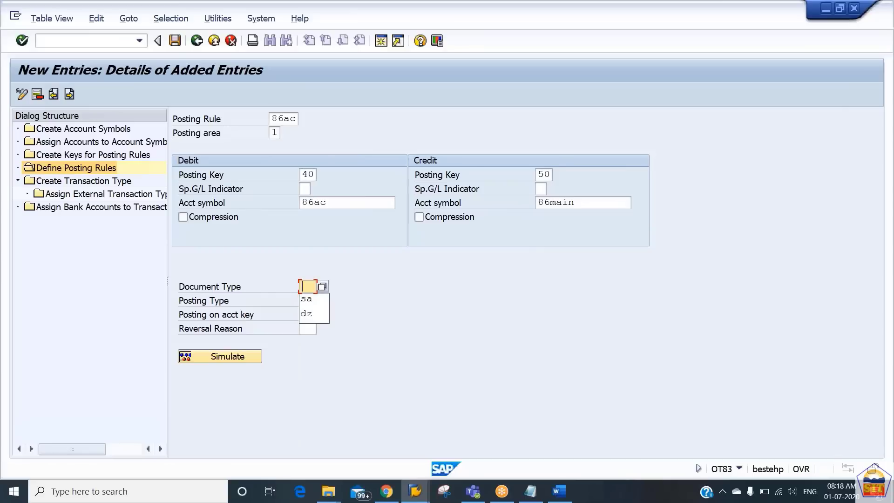
pyautogui.press('Down')
pyautogui.press('Return')
pyautogui.press('Tab')
pyautogui.press('Down')
pyautogui.press('Down')
pyautogui.press('Return')
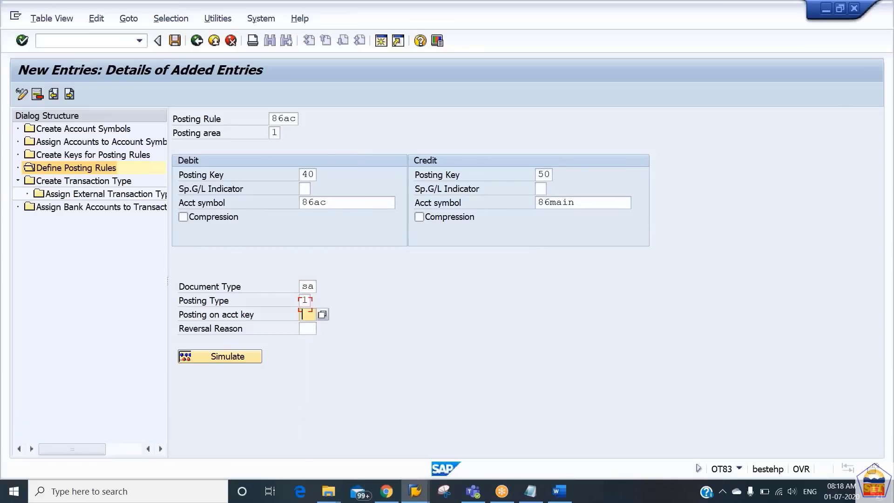
# Validate the entries and save posting rule 86AC.
pyautogui.press('Tab')
pyautogui.press('Return')
pyautogui.hotkey('ctrl', 's')
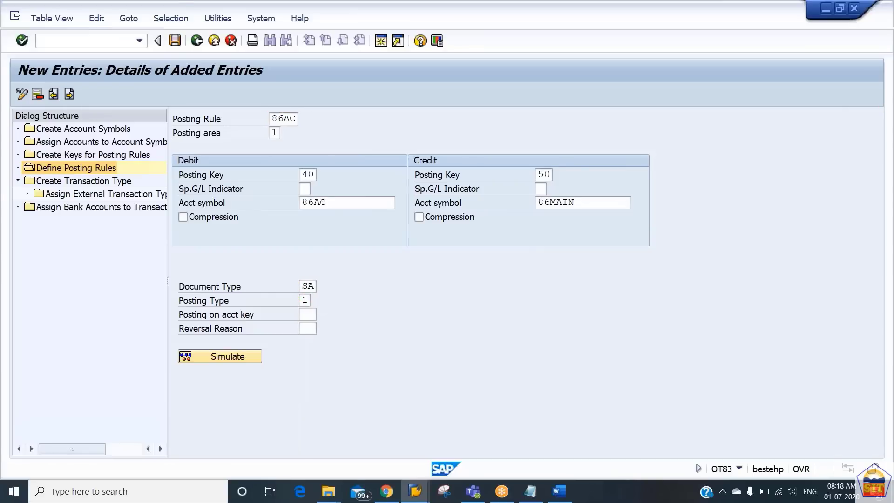
pyautogui.press('Return')
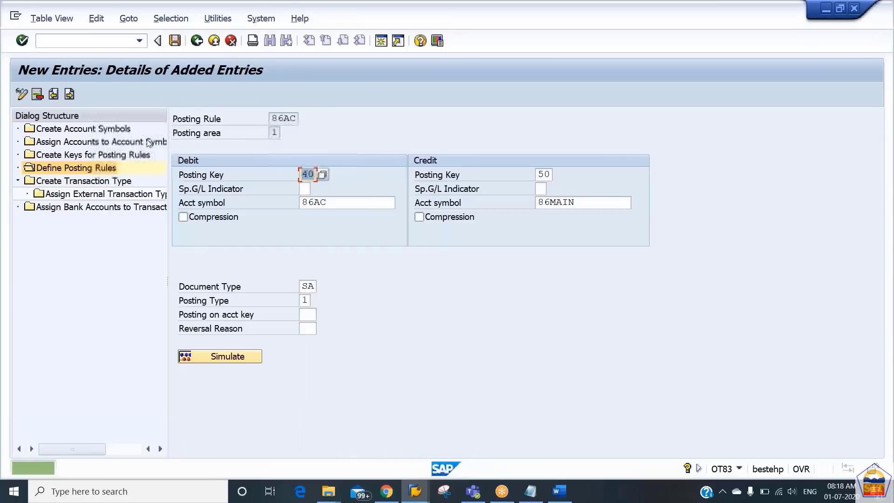
# Open the external transaction type assignments of transaction type 86_BAI2 and check the posting rule for code 699.
pyautogui.click(93, 183)
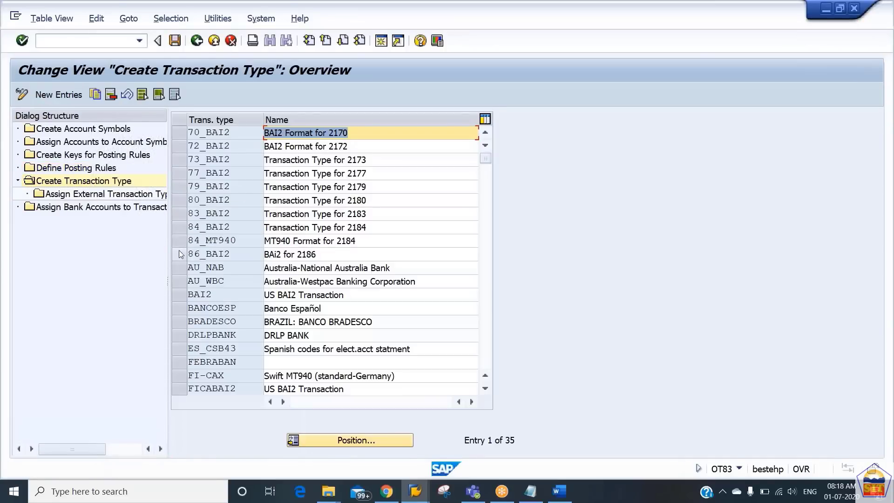
pyautogui.click(180, 254)
pyautogui.doubleClick(107, 194)
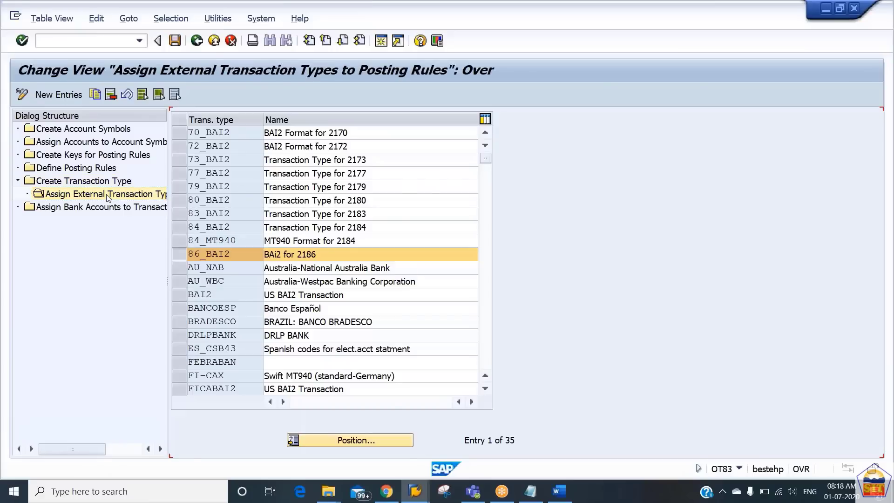
pyautogui.click(296, 215)
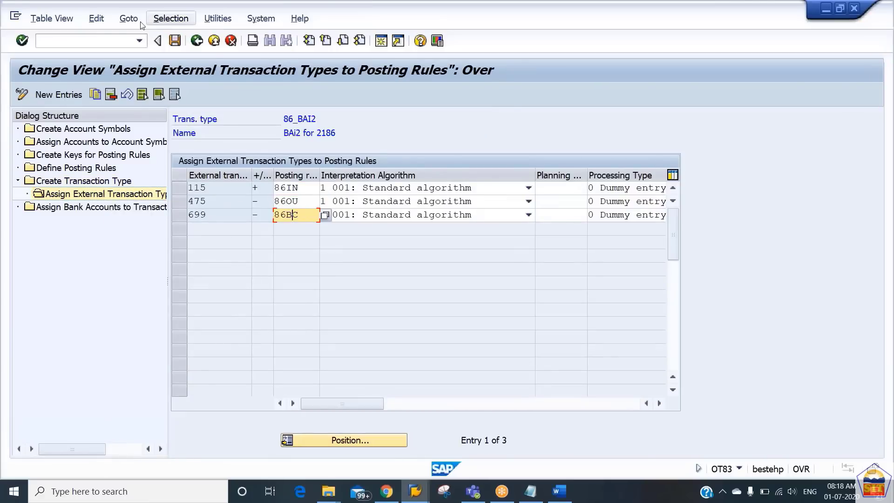
pyautogui.click(88, 44)
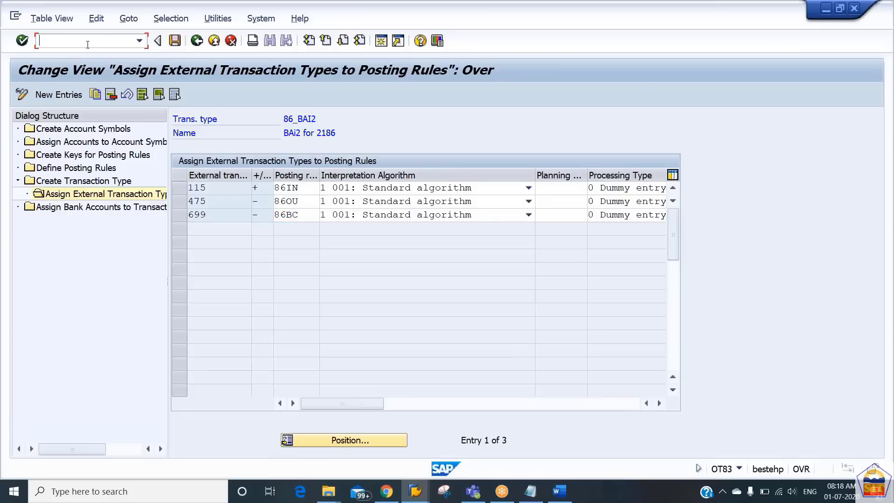
# Switch to the 2186Bank_Statement file in Notepad and delete the CUSTPAYMENT and VENDPAYMENT lines.
pyautogui.click(533, 495)
pyautogui.click(533, 496)
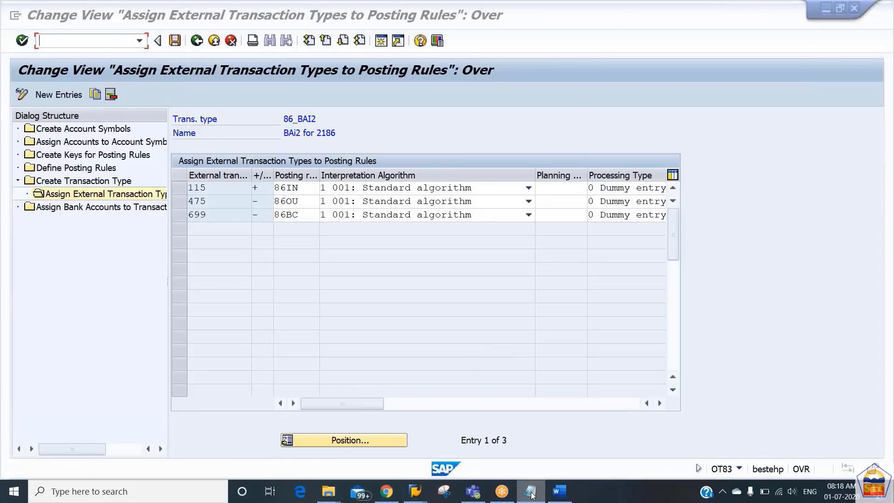
pyautogui.press('Down')
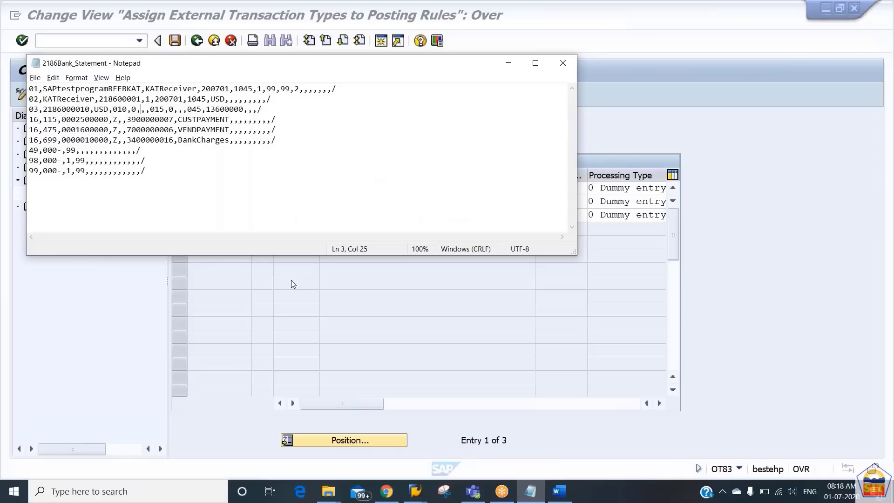
pyautogui.press('Down')
pyautogui.press('Left')
pyautogui.press('Left')
pyautogui.press('Left')
pyautogui.press('Left')
pyautogui.press('Left')
pyautogui.press('Left')
pyautogui.press('Left')
pyautogui.press('Left')
pyautogui.press('Left')
pyautogui.press('Left')
pyautogui.press('Left')
pyautogui.press('Left')
pyautogui.press('Left')
pyautogui.press('Left')
pyautogui.press('Left')
pyautogui.press('Left')
pyautogui.press('Left')
pyautogui.press('Left')
pyautogui.press('Left')
pyautogui.press('Left')
pyautogui.press('Left')
pyautogui.hotkey('shift', 'Down')
pyautogui.hotkey('shift', 'Down')
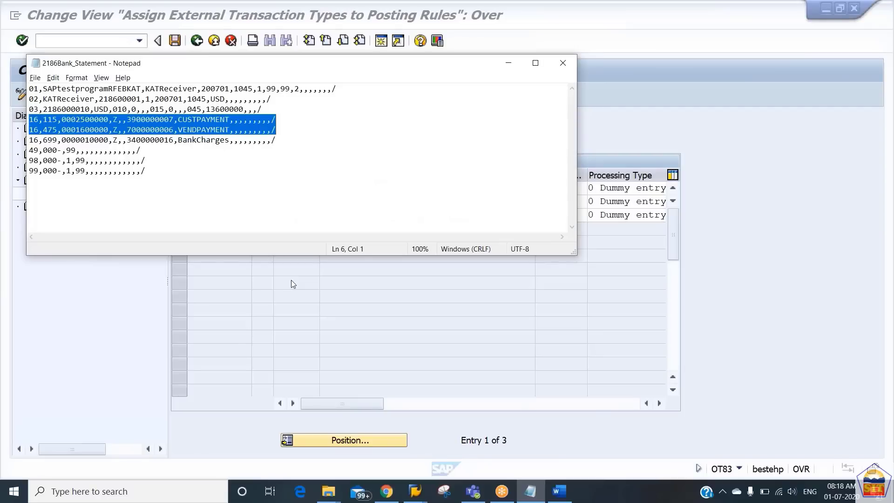
pyautogui.press('Delete')
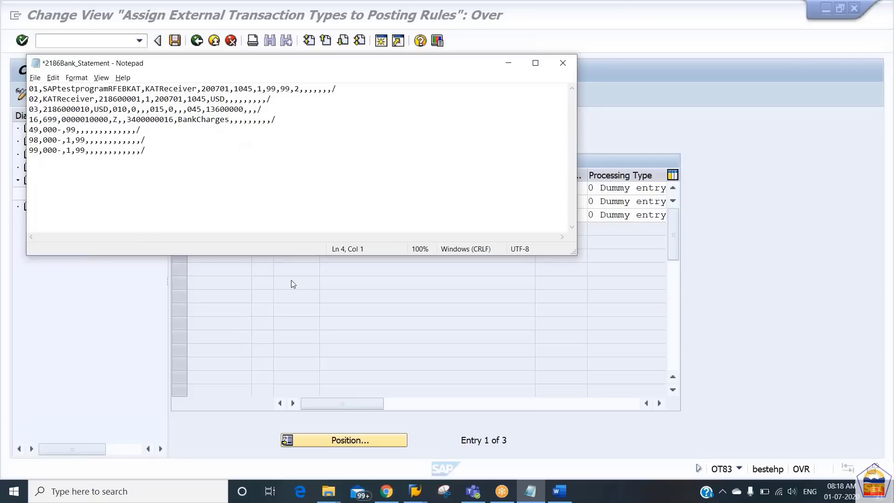
# Change the reference number in the BankCharges line so it ends in 17.
pyautogui.press('Right')
pyautogui.press('Right')
pyautogui.press('Right')
pyautogui.press('Right')
pyautogui.press('Right')
pyautogui.press('Right')
pyautogui.press('Right')
pyautogui.press('Right')
pyautogui.press('Right')
pyautogui.press('Right')
pyautogui.press('Right')
pyautogui.press('Right')
pyautogui.press('Right')
pyautogui.press('Right')
pyautogui.press('Right')
pyautogui.press('Right')
pyautogui.press('Right')
pyautogui.press('Right')
pyautogui.press('Right')
pyautogui.press('Right')
pyautogui.press('BackSpace')
pyautogui.write('7')
# Save the edited statement as a new text file named 2186Bank_Statement_bc in Test Files, then close it.
pyautogui.click(35, 77)
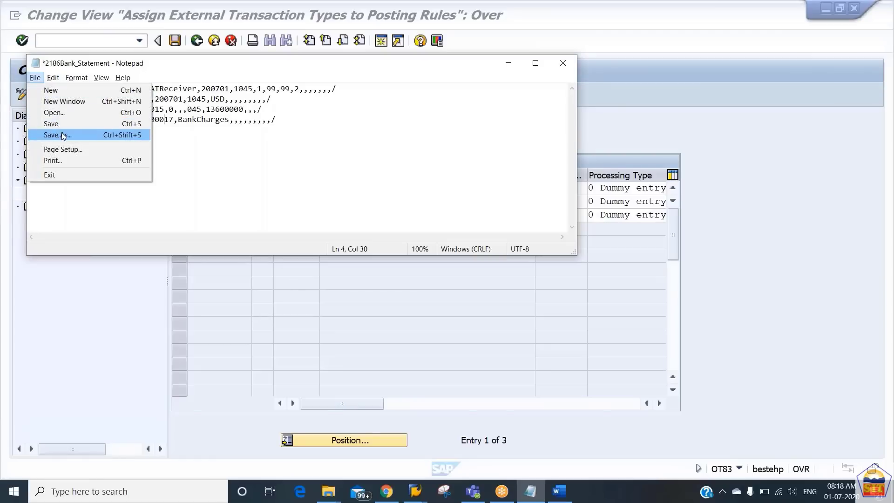
pyautogui.click(60, 134)
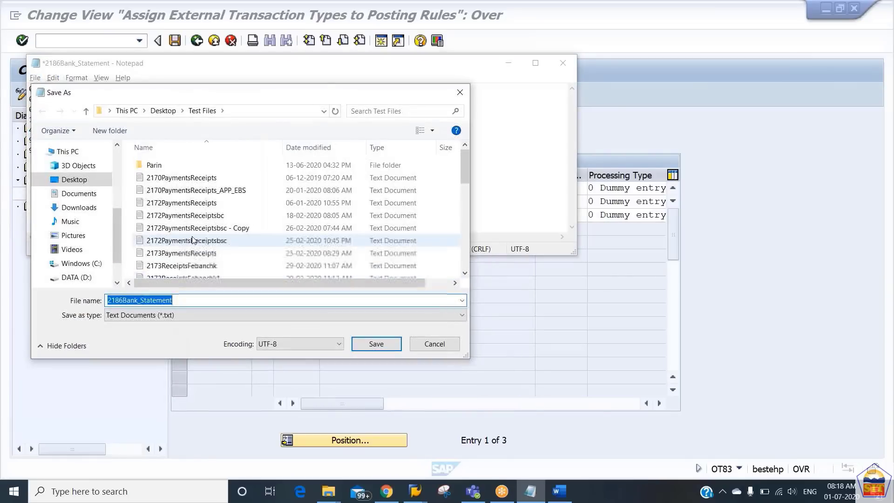
pyautogui.click(200, 299)
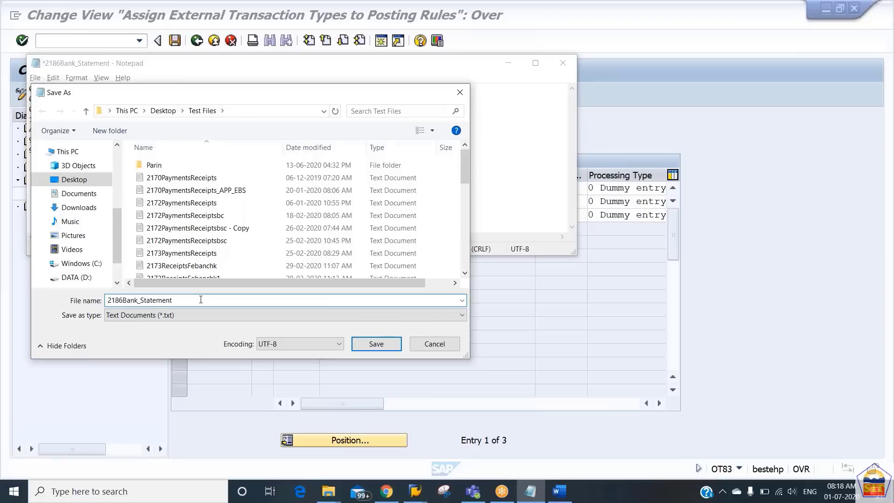
pyautogui.write('_bc')
pyautogui.click(376, 344)
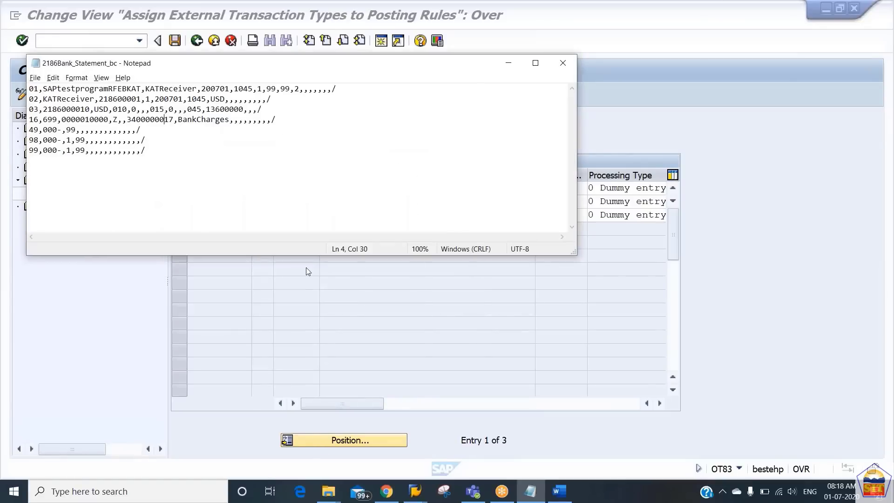
pyautogui.click(560, 69)
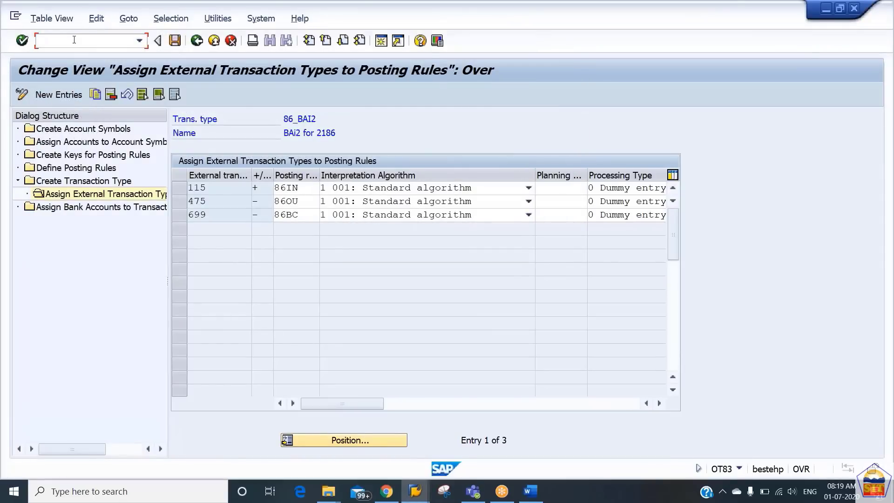
# Try to open transaction FF_7 from the external transaction type assignments.
pyautogui.click(74, 40)
pyautogui.write('/nf')
pyautogui.write('f')
pyautogui.write('_5')
pyautogui.press('Return')
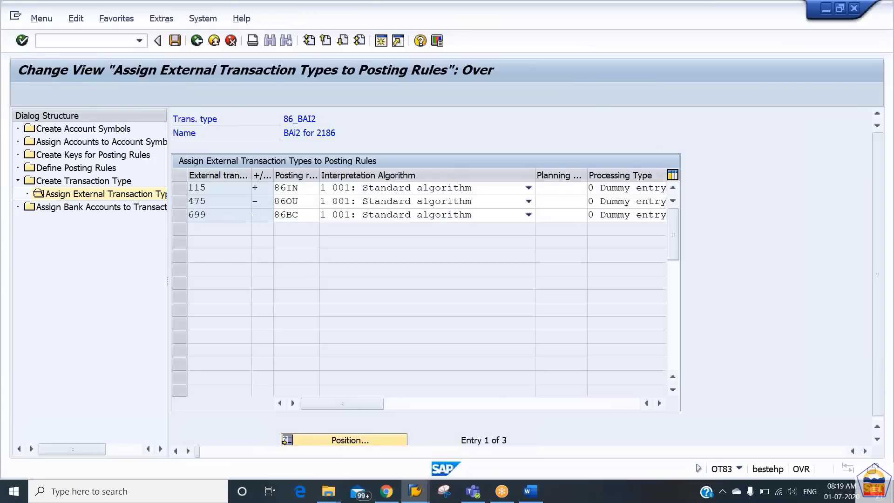
# Open transaction SE38 and execute program RFEBKA96.
pyautogui.write('se38')
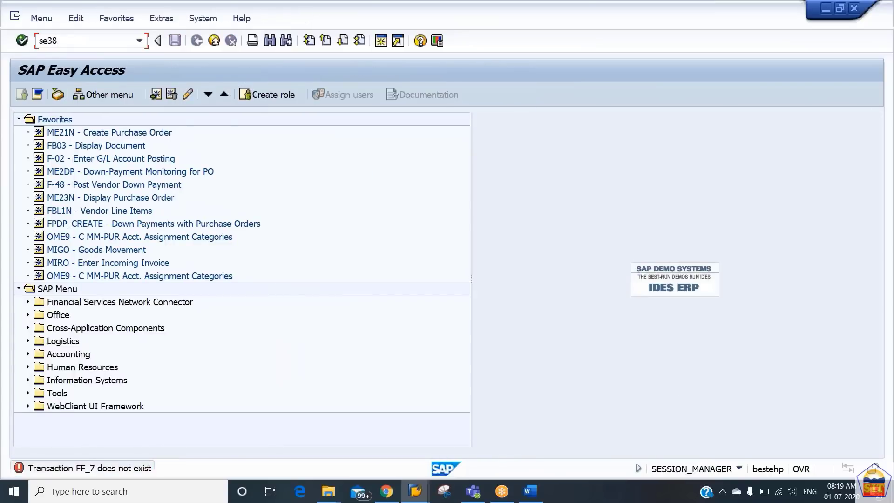
pyautogui.press('Return')
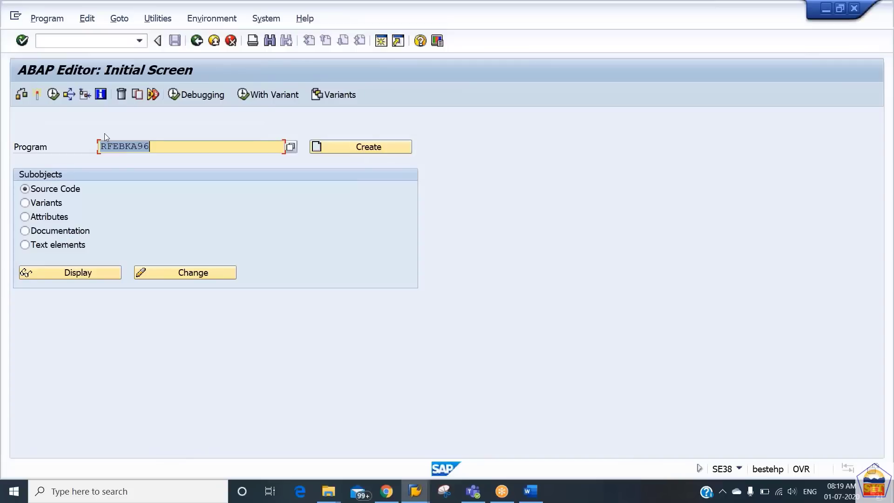
pyautogui.click(54, 95)
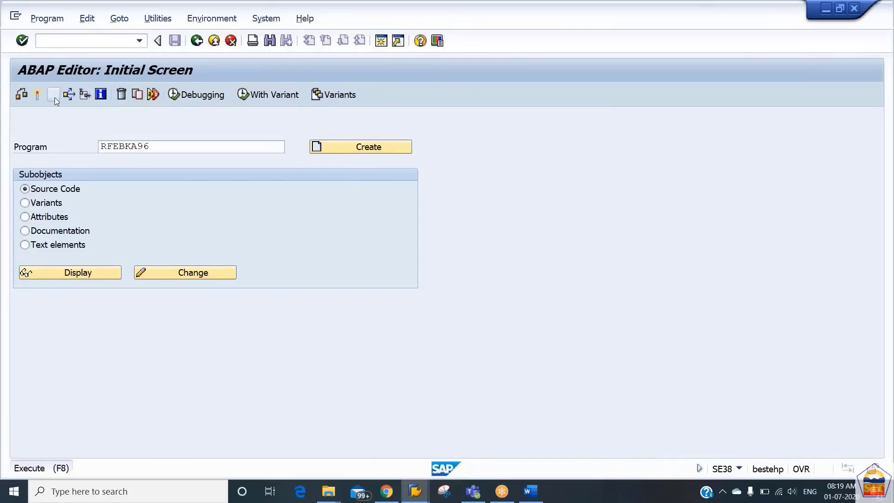
pyautogui.press('BackSpace')
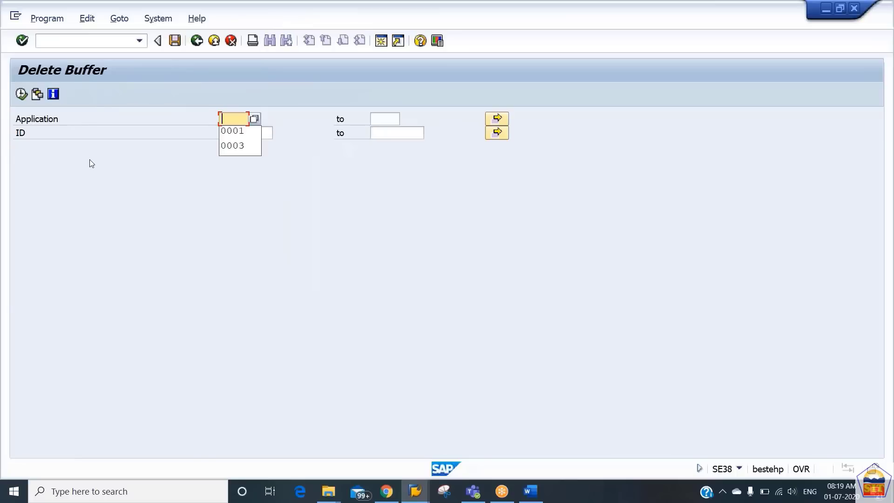
# List the buffered bank statements for application 0001.
pyautogui.press('Down')
pyautogui.press('Tab')
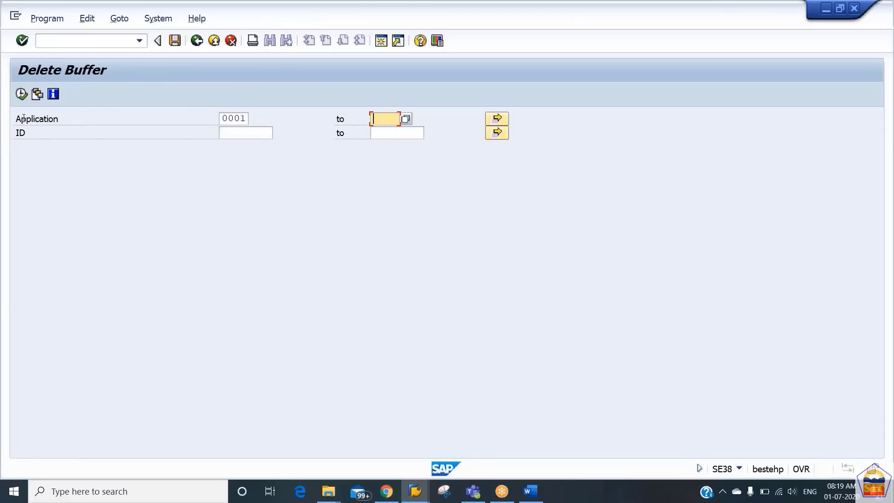
pyautogui.click(19, 95)
# Exclude the statement with short key 343 and delete only the one with short key 347.
pyautogui.click(23, 151)
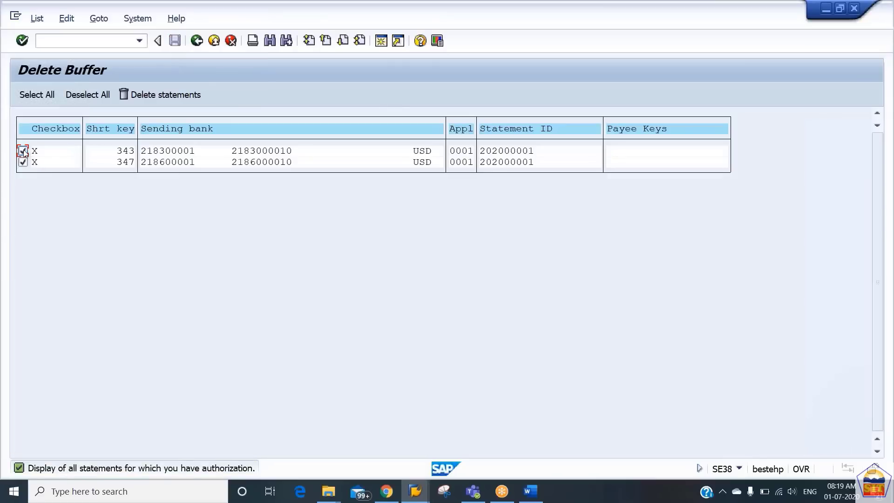
pyautogui.click(134, 96)
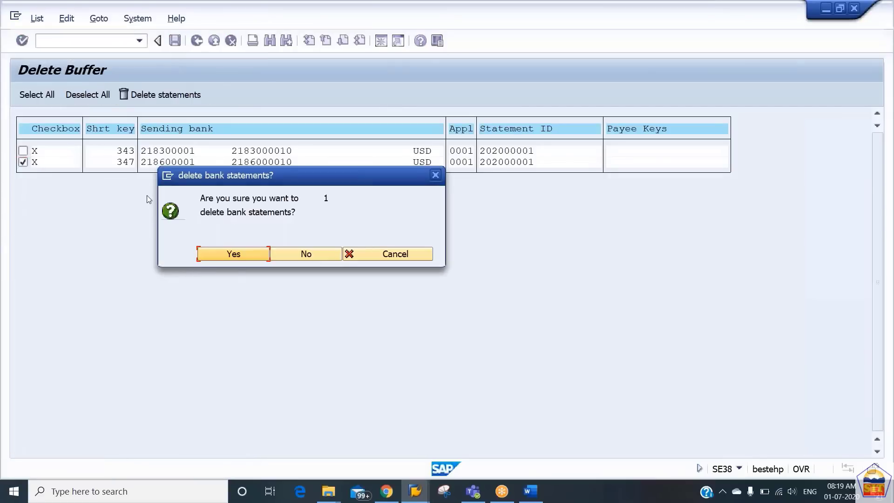
pyautogui.press('Return')
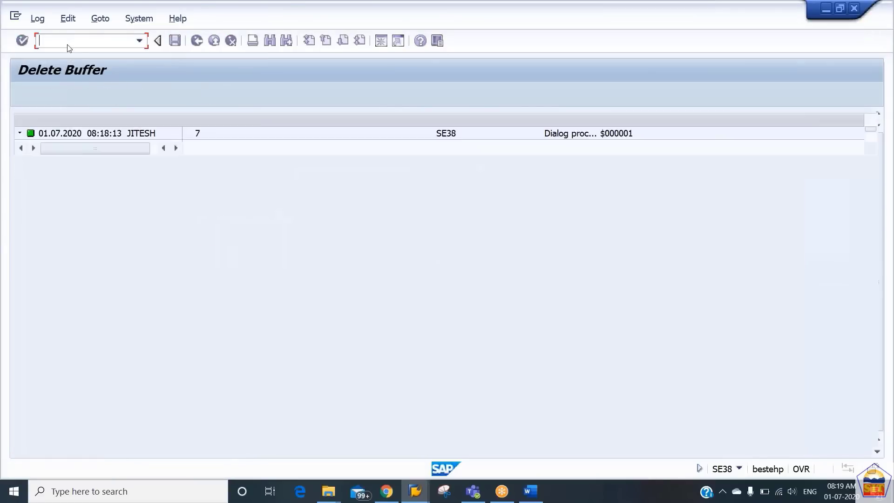
# Leave the deletion log and open the bank statement import transaction FF_5.
pyautogui.write('/nff_5')
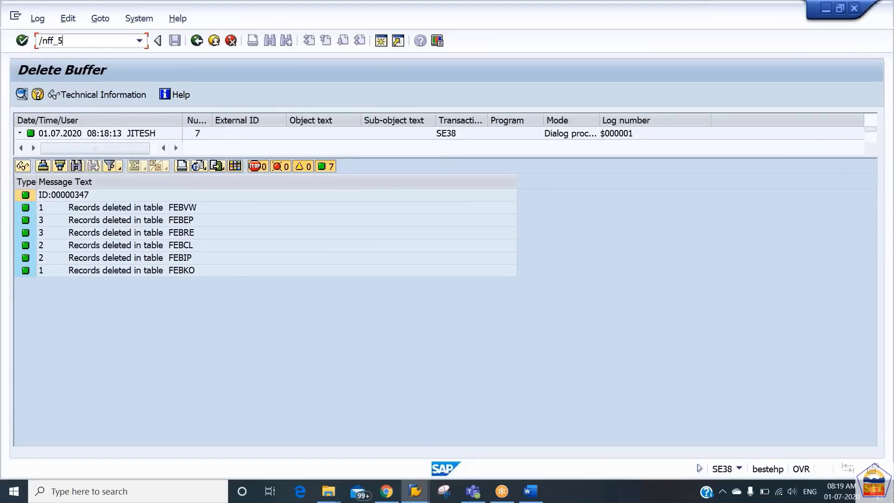
pyautogui.press('Return')
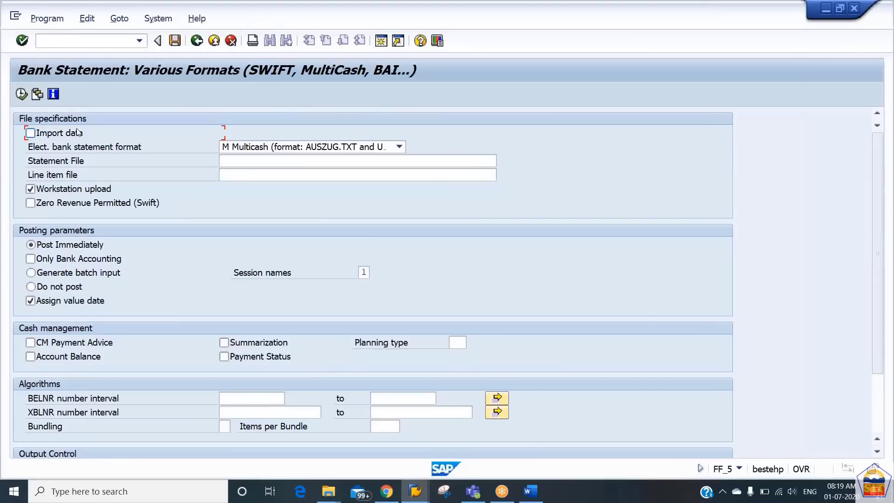
# Set up a data import in BAI format with 2186Bank_Statement_bc from the Test Files folder as the statement file.
pyautogui.click(305, 147)
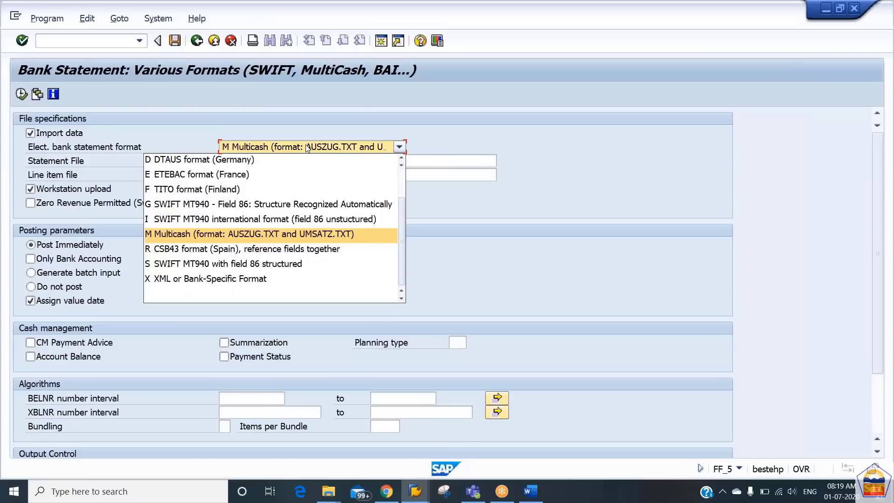
pyautogui.scroll(2, 289, 183)
pyautogui.click(287, 181)
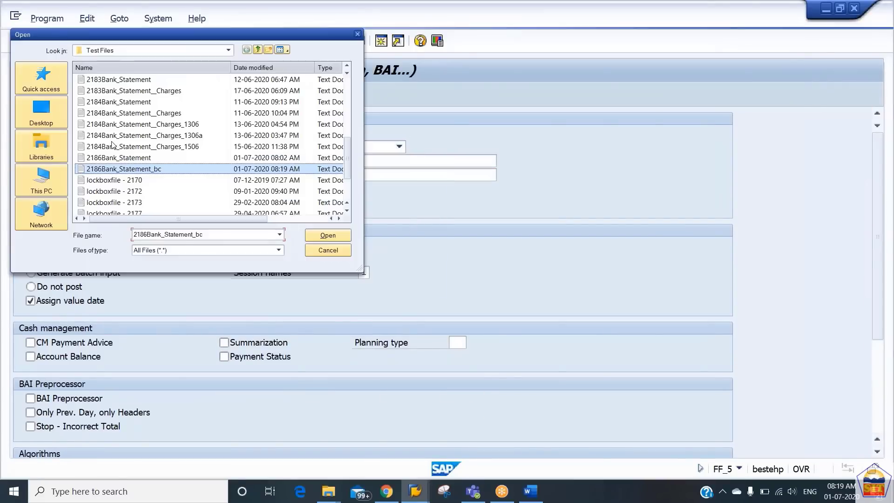
pyautogui.click(116, 170)
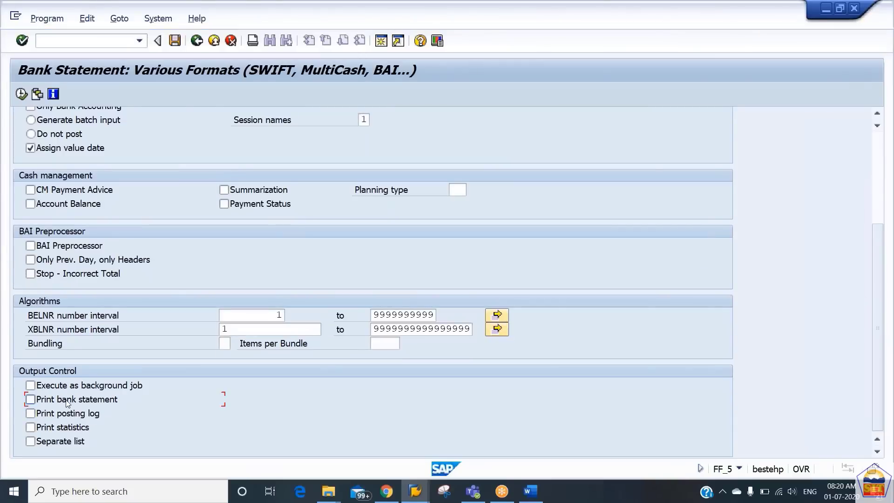
# Run the import with printing of the bank statement, posting log and statistics enabled, allowing access to the statement file.
pyautogui.click(68, 426)
pyautogui.click(65, 414)
pyautogui.click(22, 93)
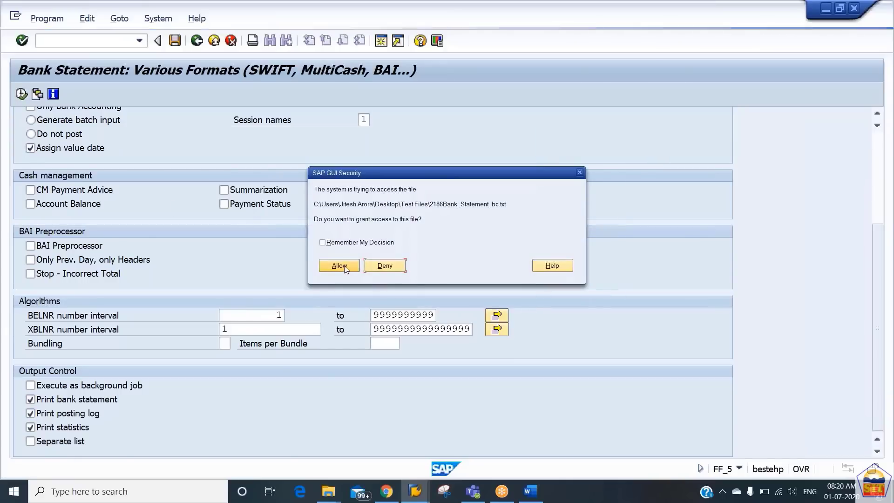
pyautogui.click(341, 265)
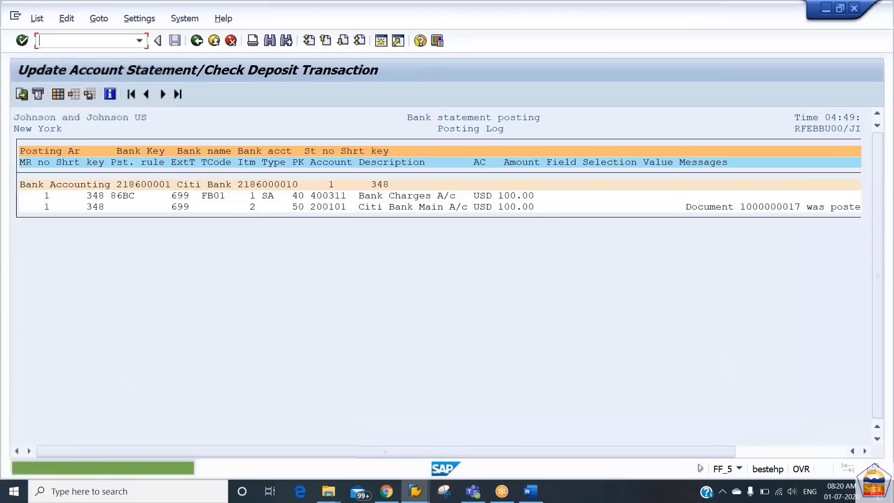
# Check the posting log's document message, the processing statistics and the printed bank statement, returning to the import selection screen.
pyautogui.click(784, 207)
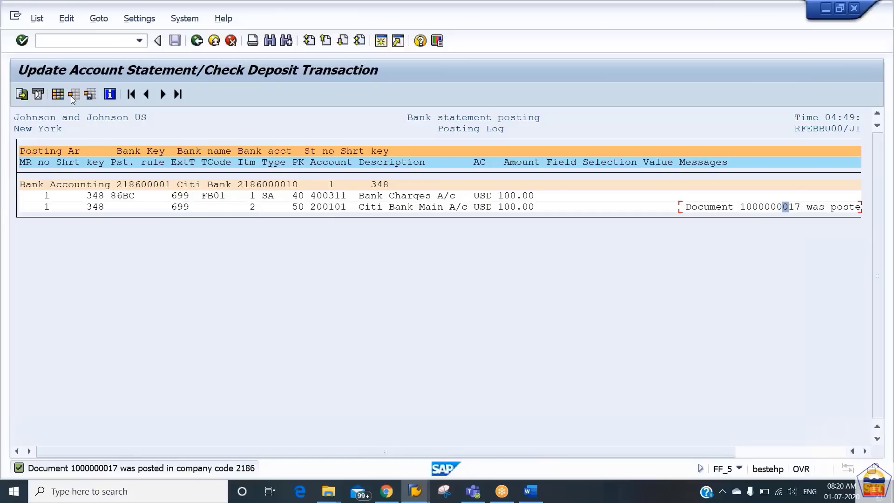
pyautogui.click(197, 41)
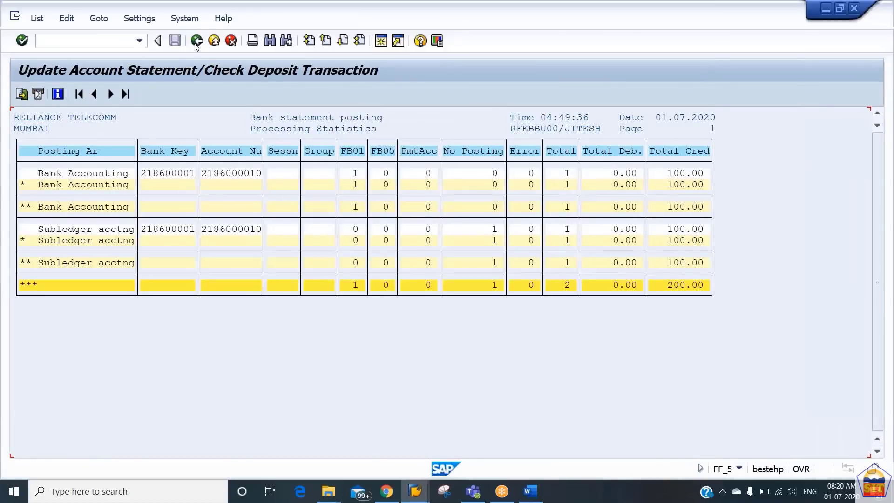
pyautogui.click(197, 41)
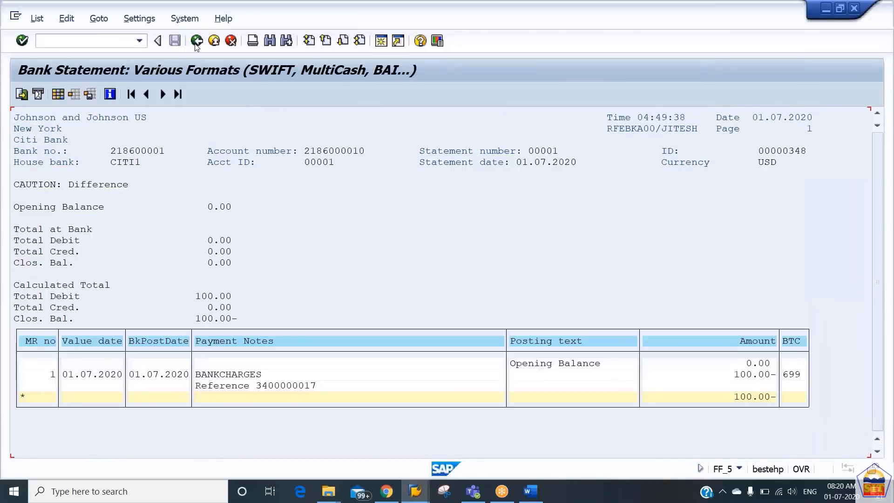
pyautogui.click(196, 41)
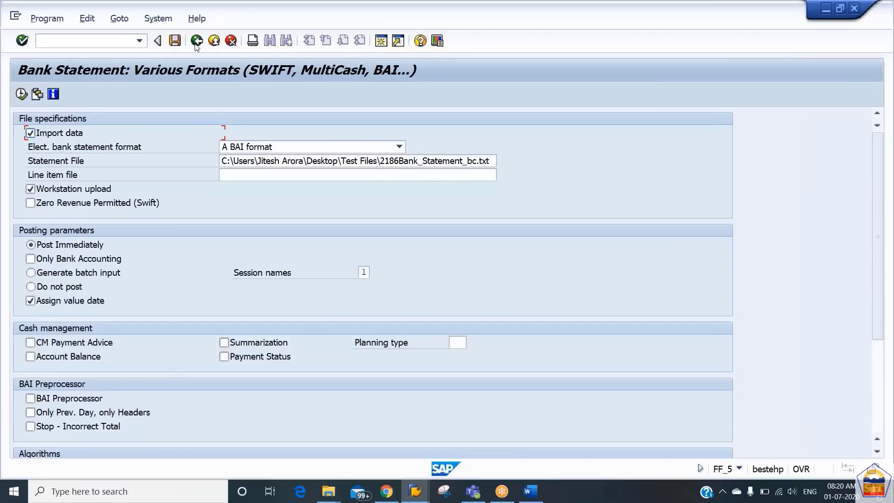
# Open transaction FBL3N and check the bank charges item among the open items of G/L account 200101 in company code 2186.
pyautogui.click(120, 42)
pyautogui.write('/nff_5')
pyautogui.press('Return')
pyautogui.click(111, 44)
pyautogui.write('/nfeban')
pyautogui.press('Return')
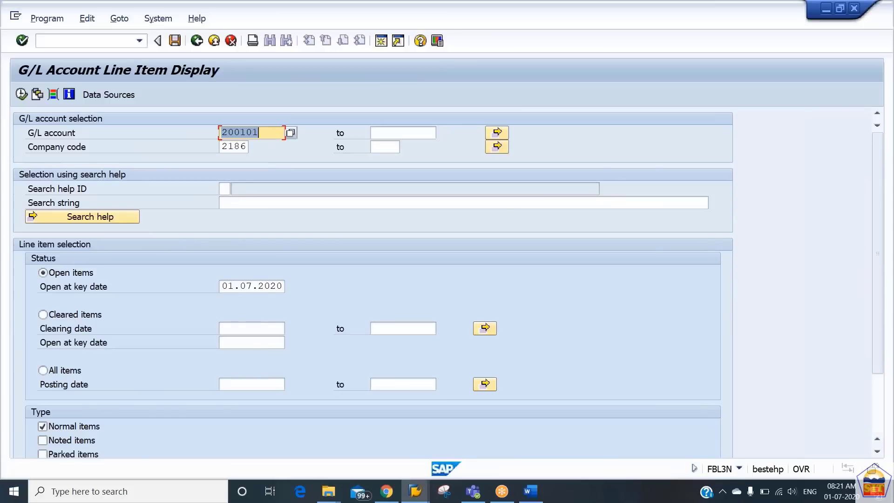
pyautogui.click(22, 94)
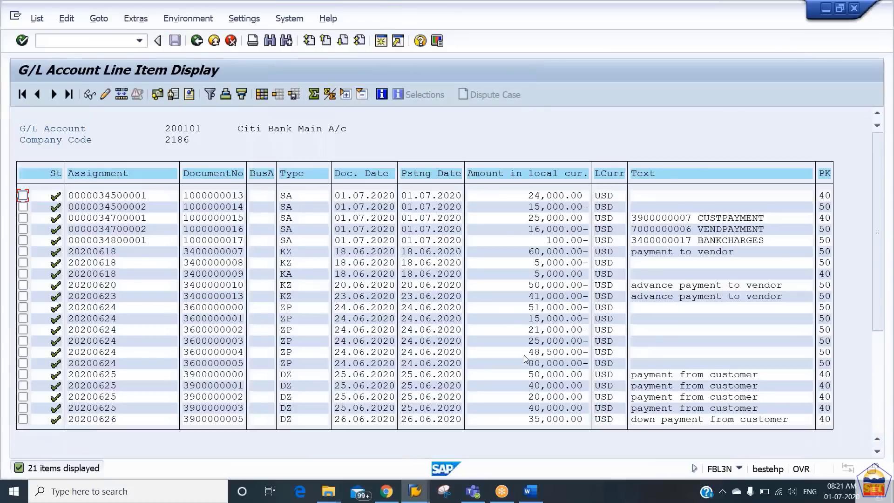
pyautogui.click(561, 241)
# Switch to the session with the older, sorted line item list of G/L account 200101 and leave its transaction.
pyautogui.click(531, 494)
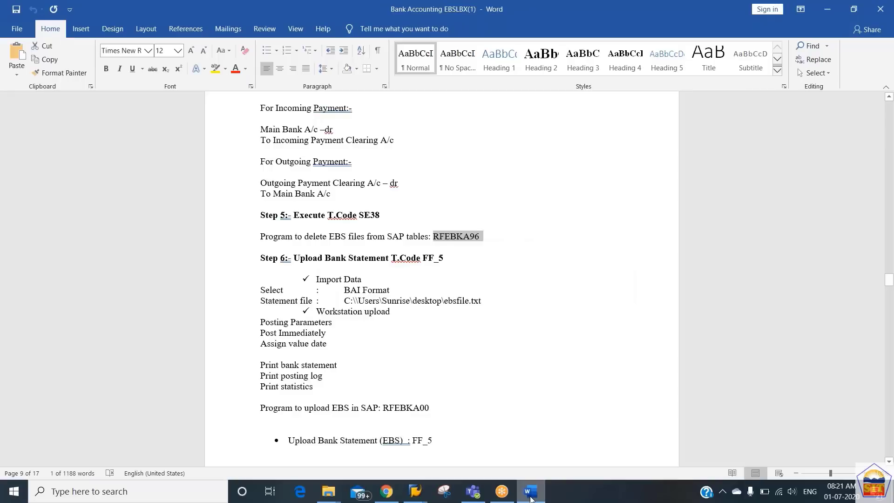
pyautogui.hotkey('alt', 'Tab')
pyautogui.hotkey('alt', 'Tab')
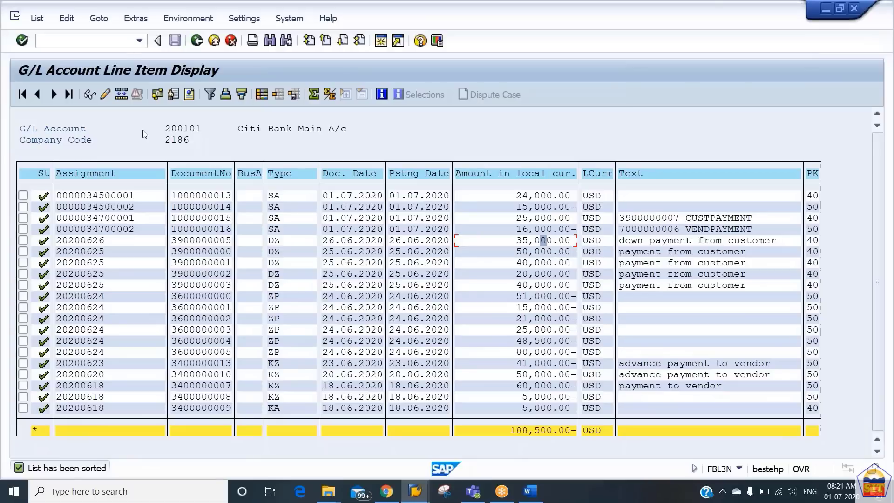
pyautogui.click(103, 41)
pyautogui.write('/n')
pyautogui.press('Return')
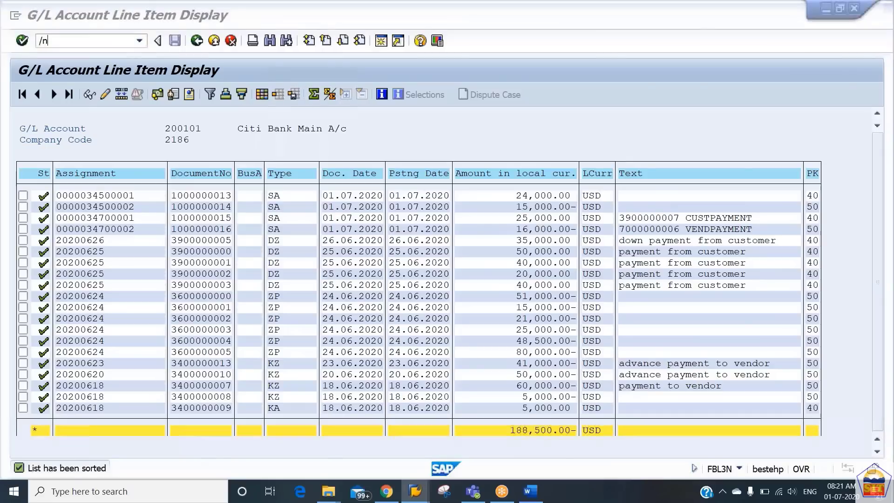
# Switch to the OT83 session and display the external transaction types assigned to posting rules for transaction type 86_BAI2.
pyautogui.hotkey('alt', 'Tab')
pyautogui.hotkey('alt', 'Tab')
pyautogui.hotkey('alt', 'Tab')
pyautogui.hotkey('alt', 'Tab')
pyautogui.hotkey('alt', 'Tab')
pyautogui.hotkey('alt', 'Tab')
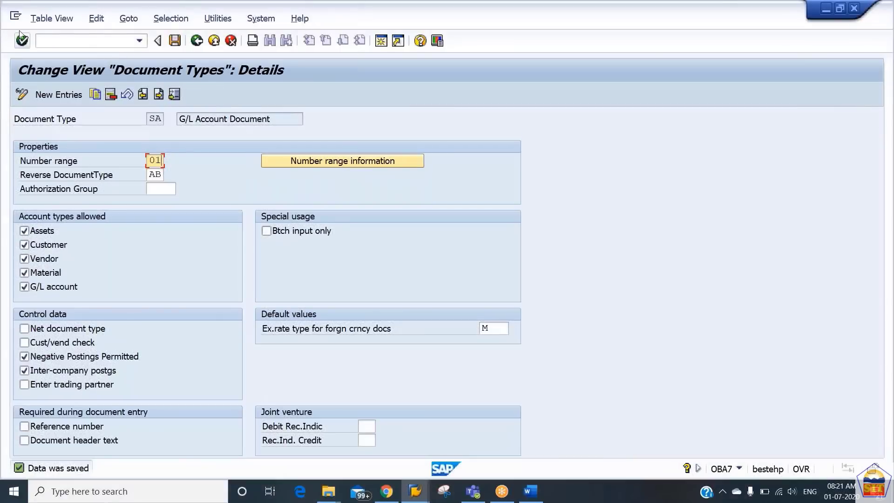
pyautogui.click(48, 43)
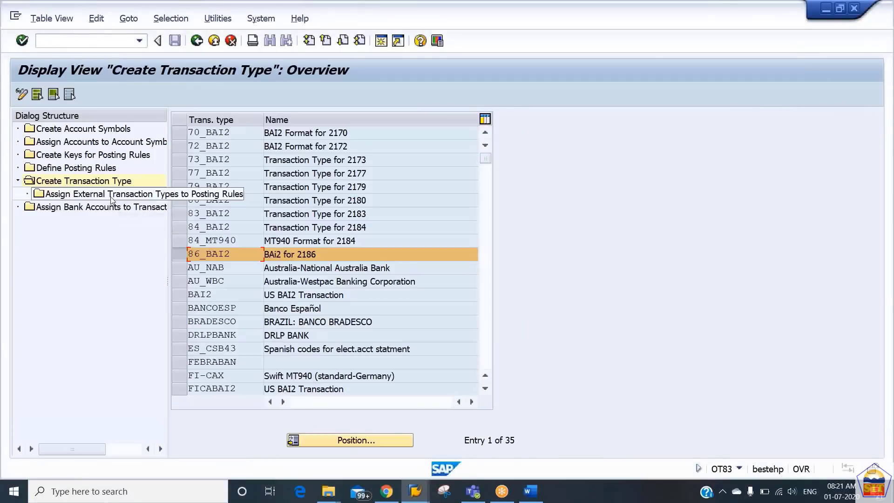
pyautogui.doubleClick(113, 196)
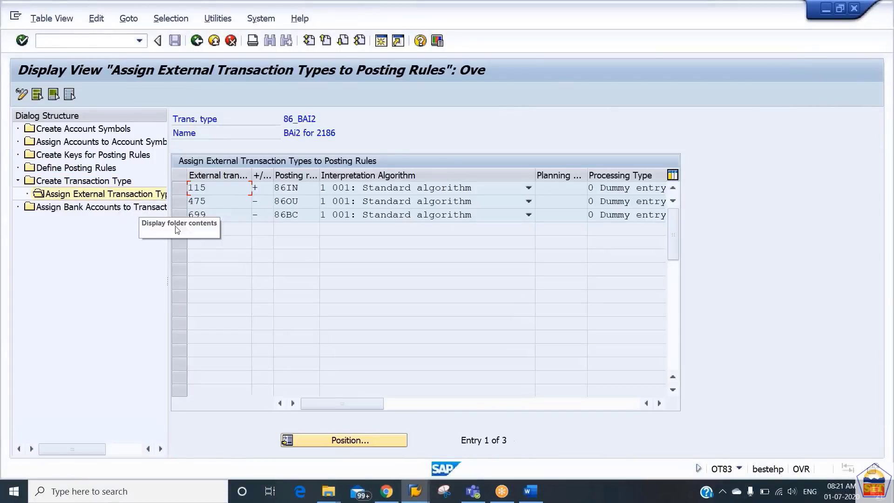
# Examine external transaction 699 and the posting rule assigned to it.
pyautogui.click(231, 216)
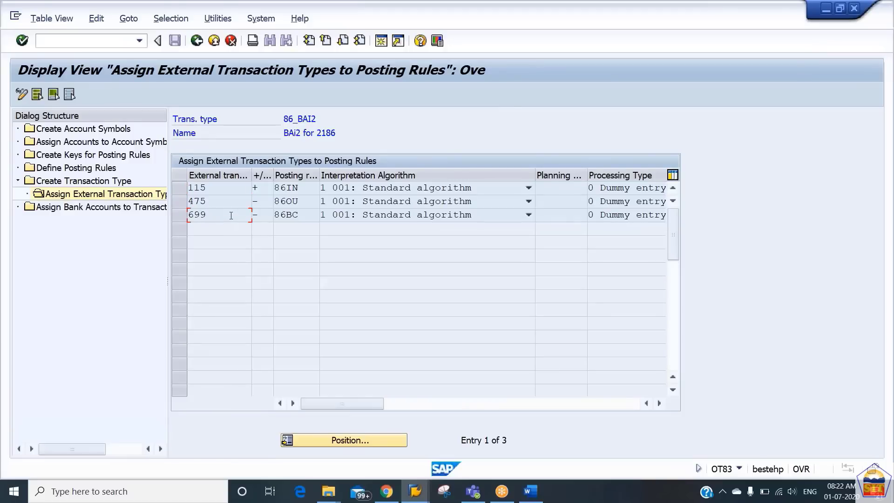
pyautogui.press('Down')
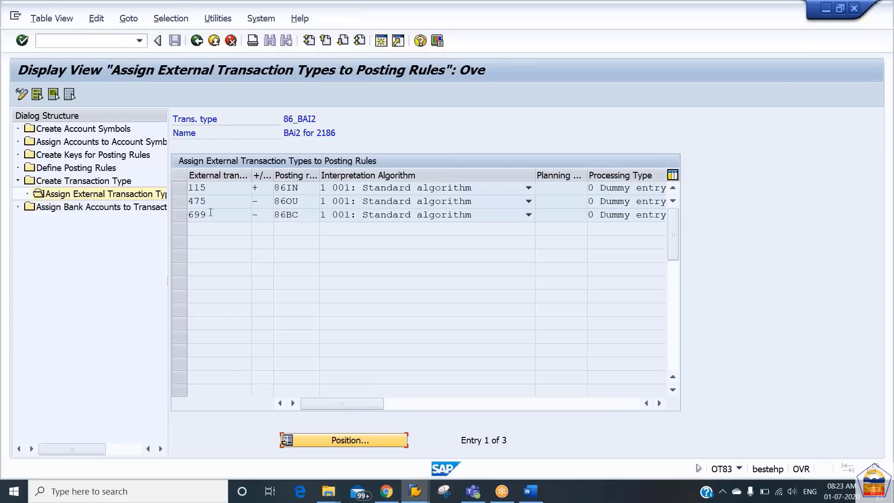
pyautogui.doubleClick(211, 214)
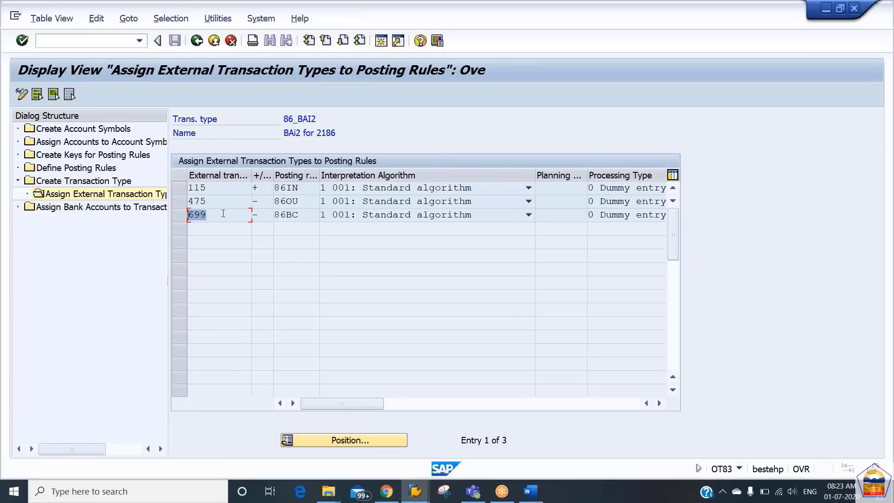
pyautogui.click(296, 212)
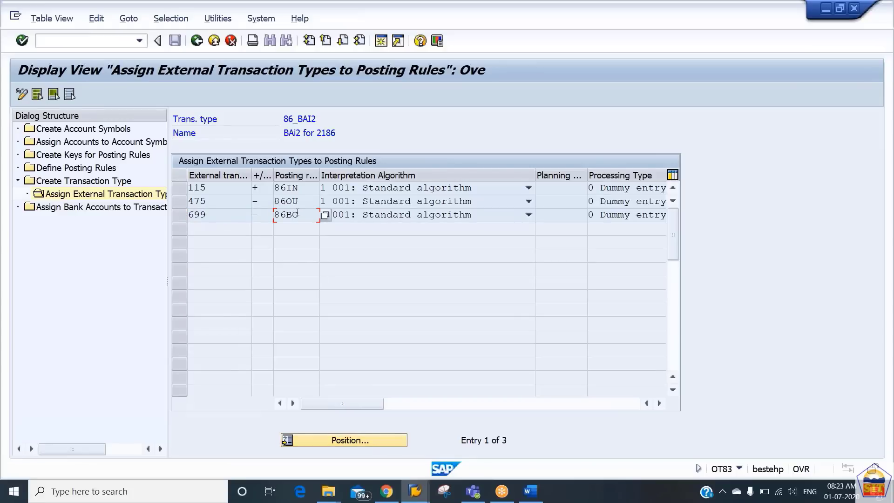